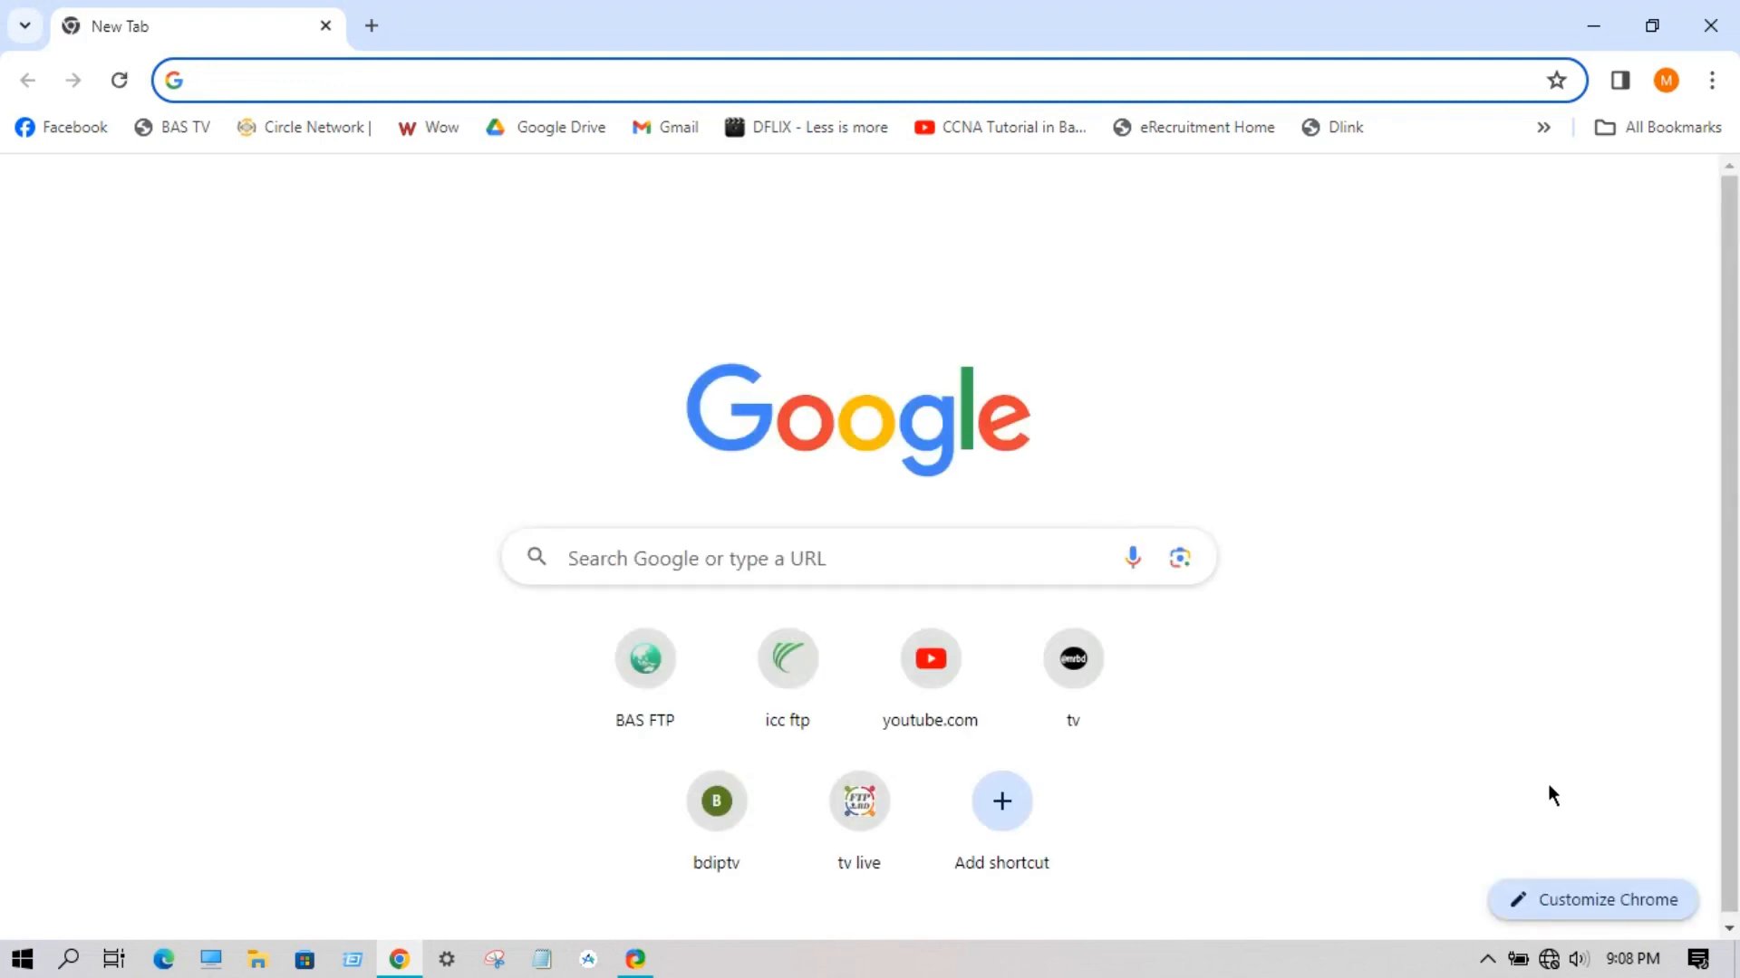
# Connect the computer to the TP-Link_7D2F_5G Wi-Fi network
pyautogui.click(1550, 962)
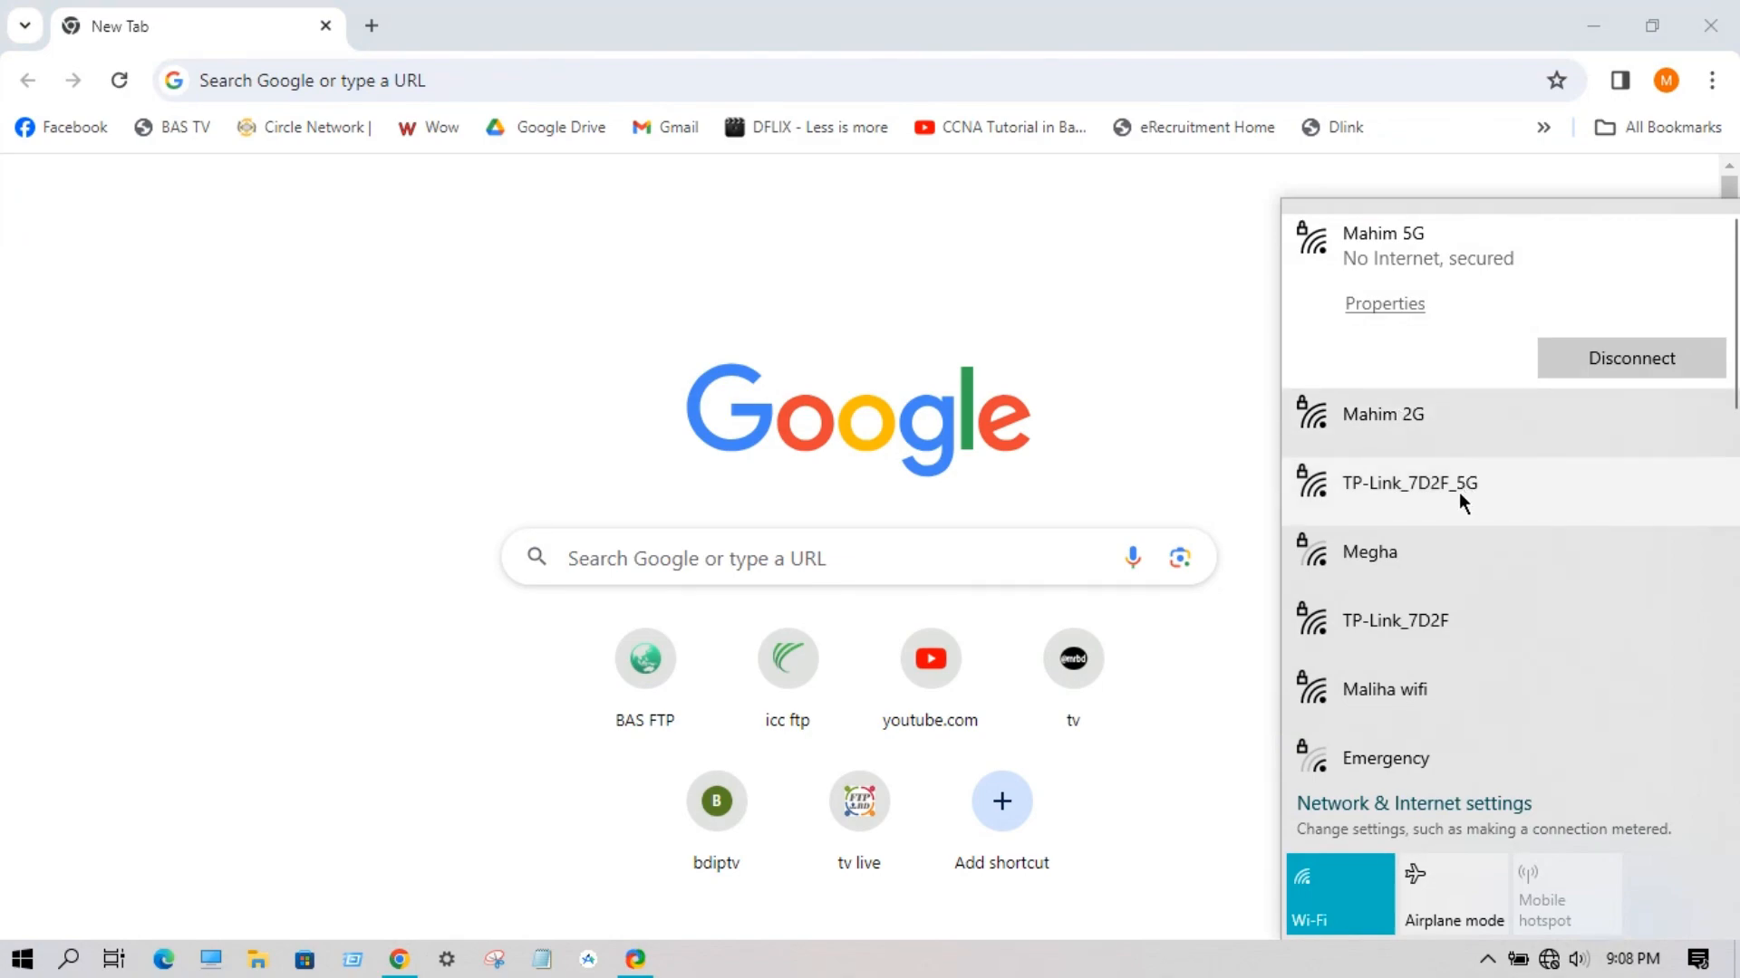
pyautogui.click(1412, 498)
pyautogui.click(1631, 501)
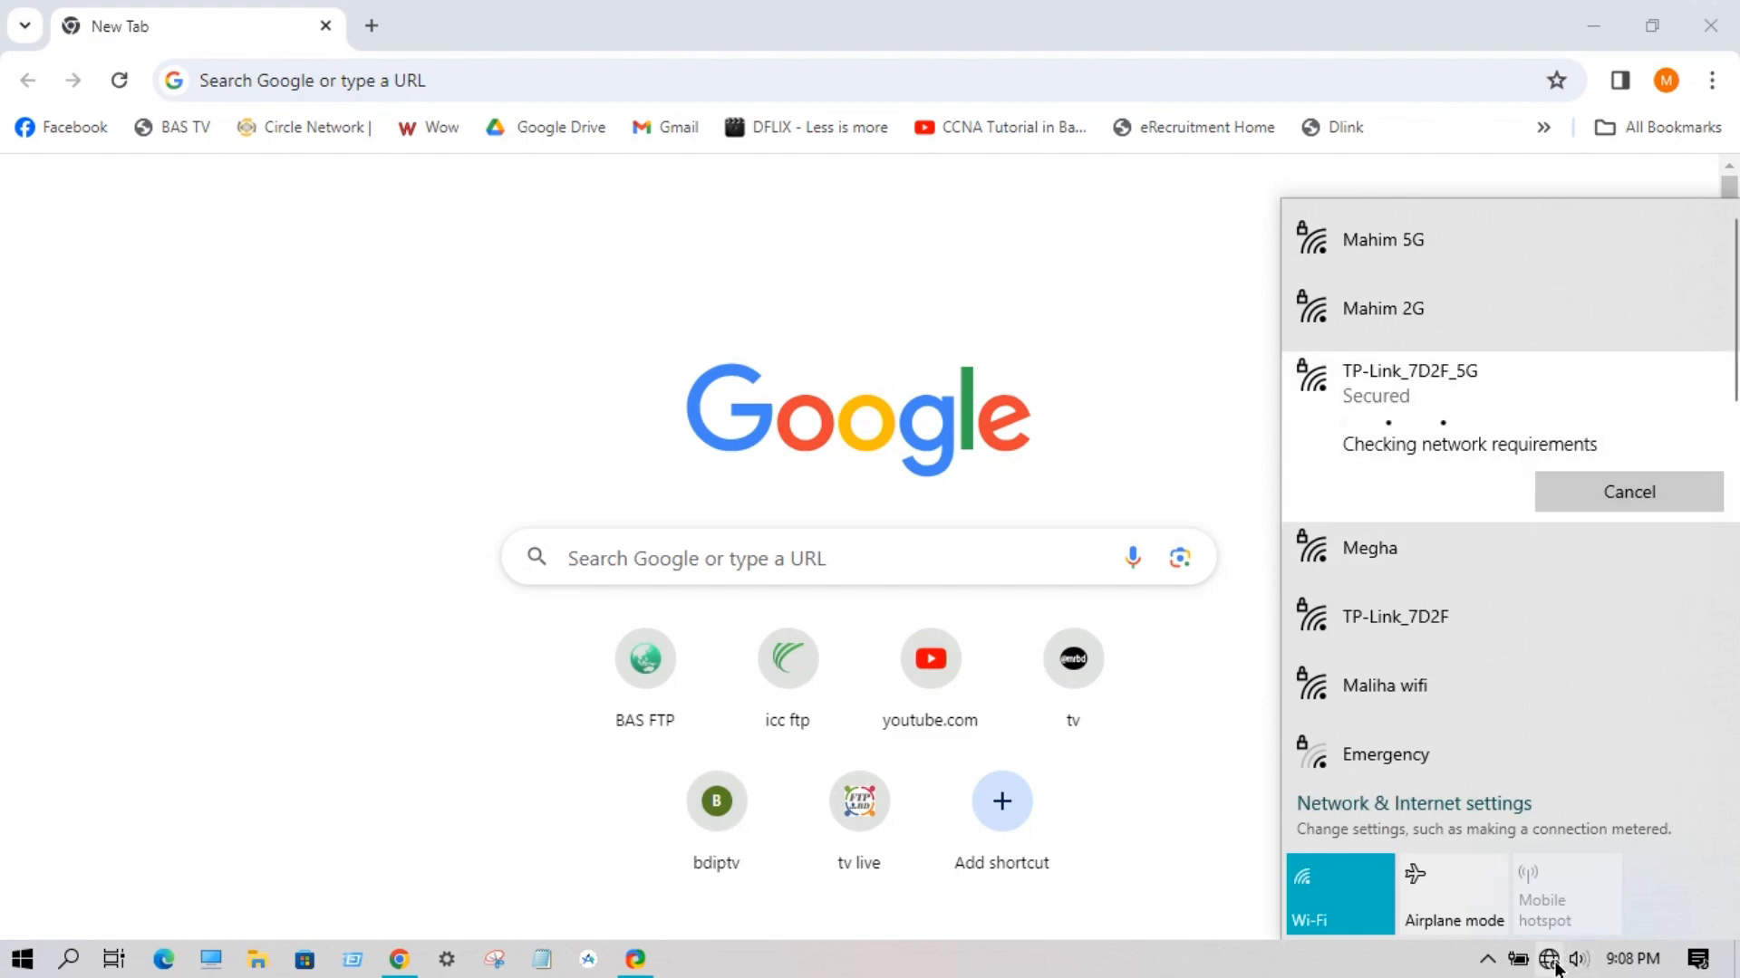
pyautogui.click(1152, 682)
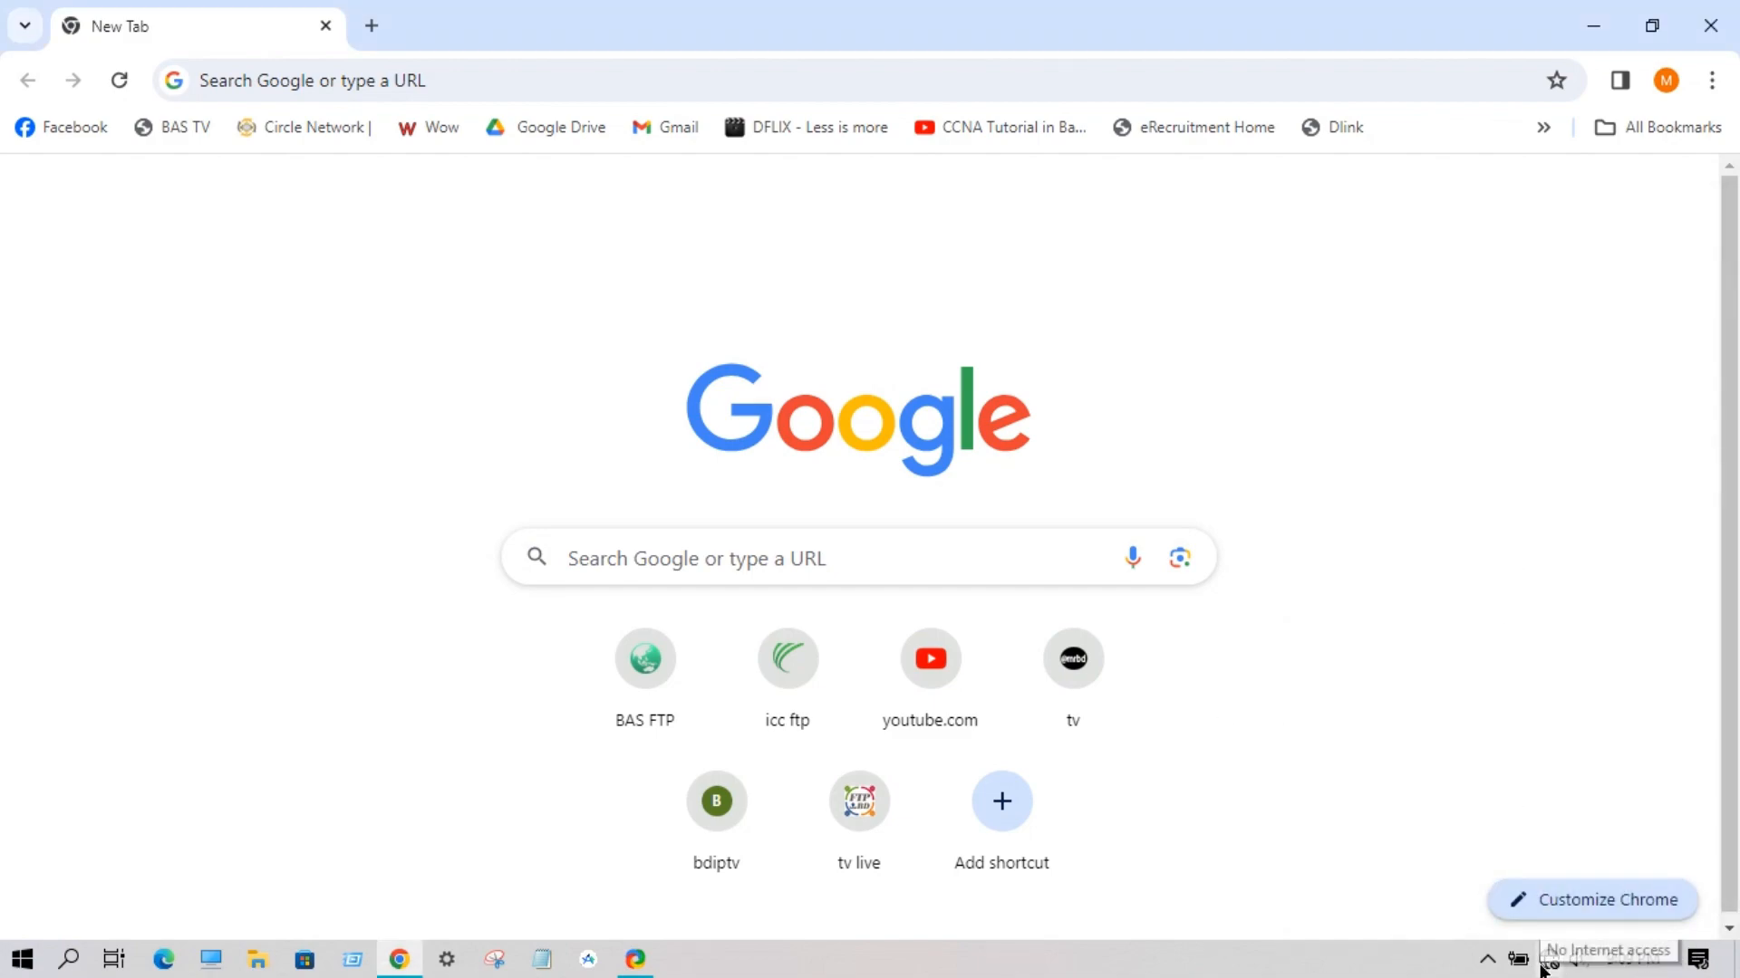
# Open the router's web management page at 192.168.0.1
pyautogui.click(1031, 91)
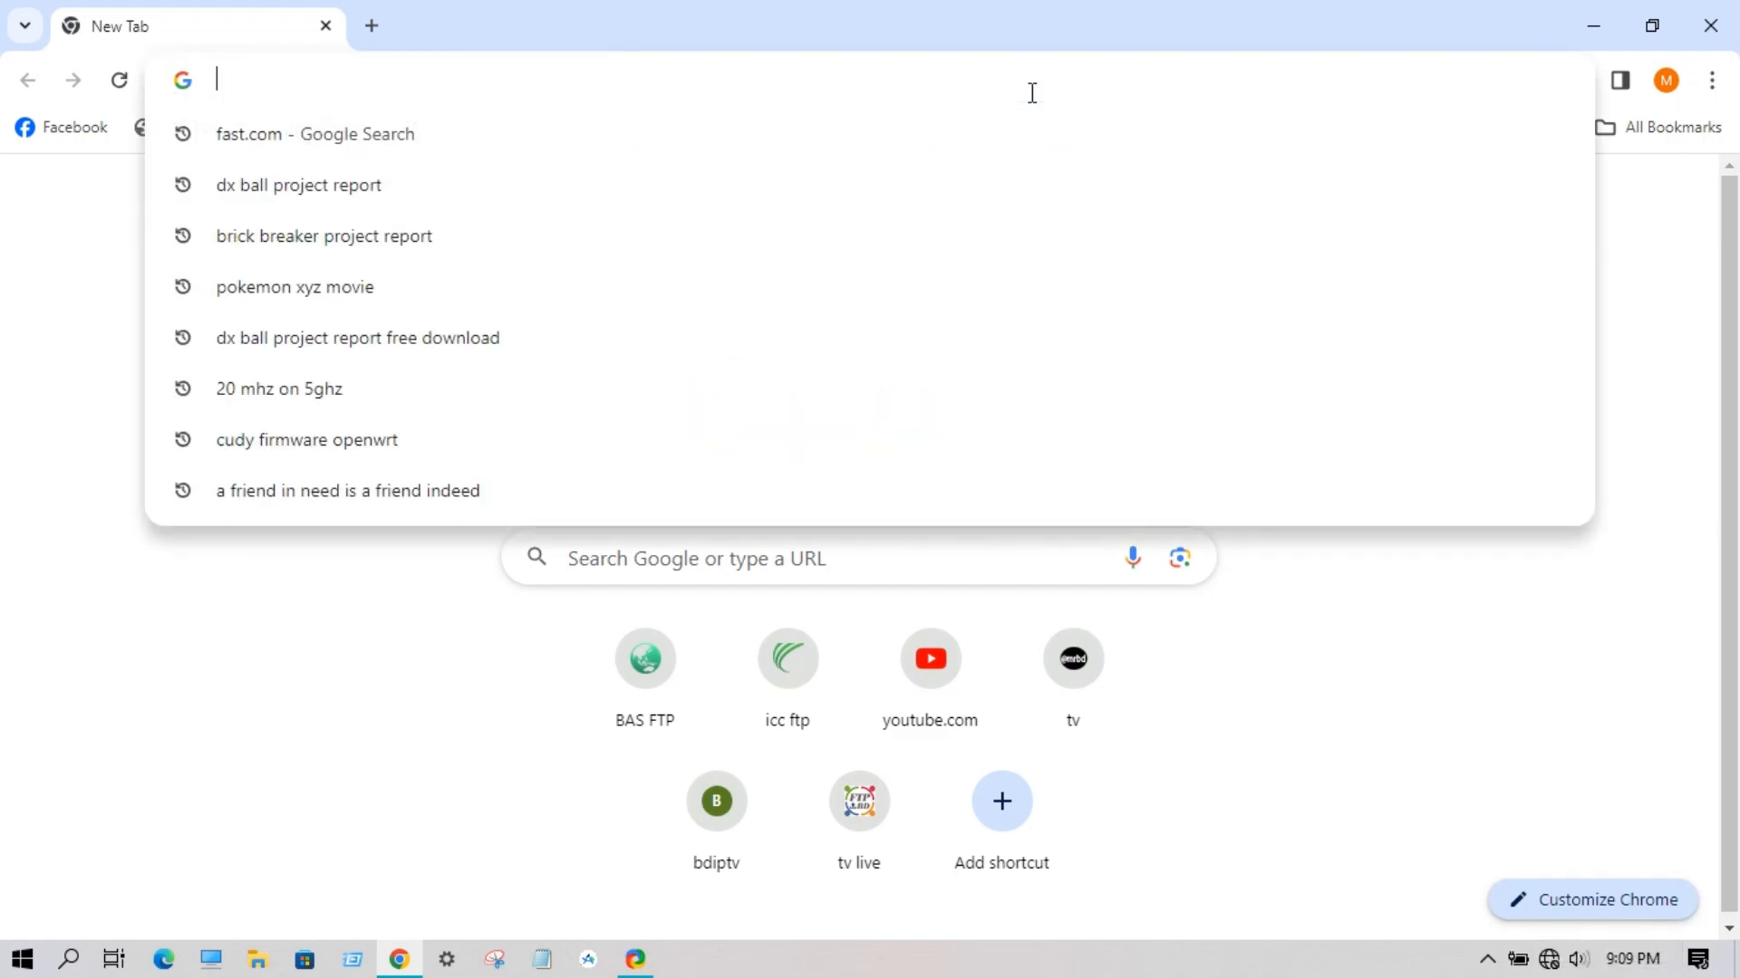
pyautogui.write('192.168.0')
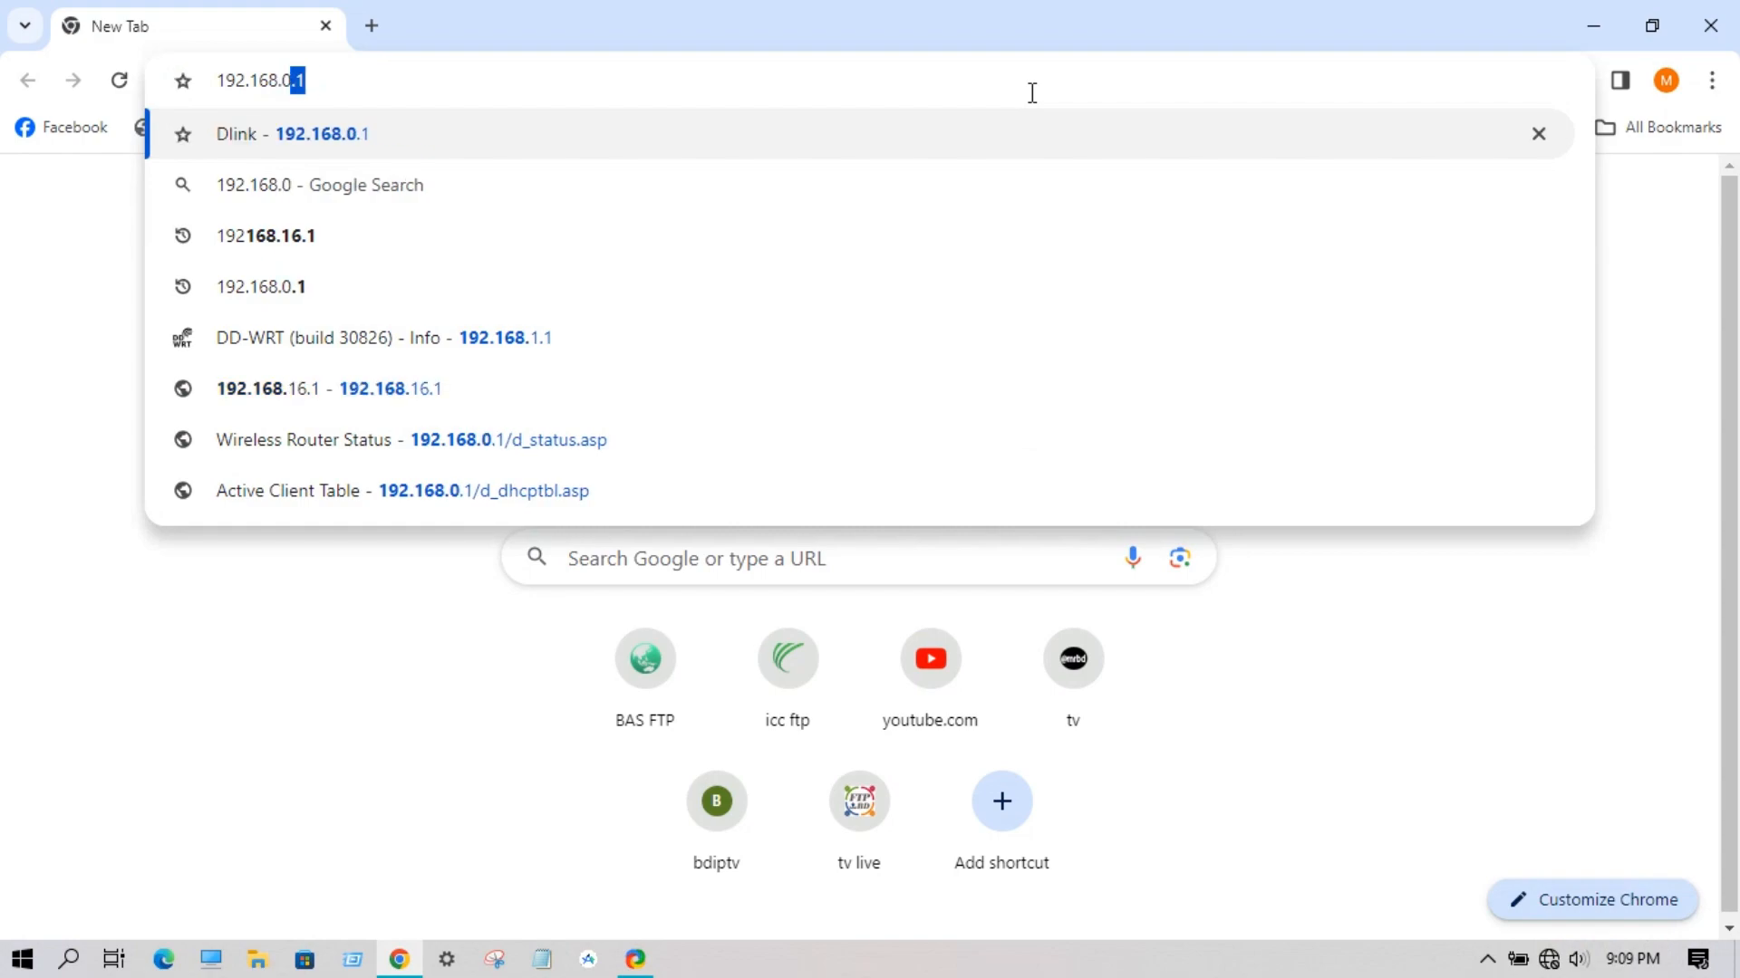
pyautogui.write('.1')
pyautogui.press('Return')
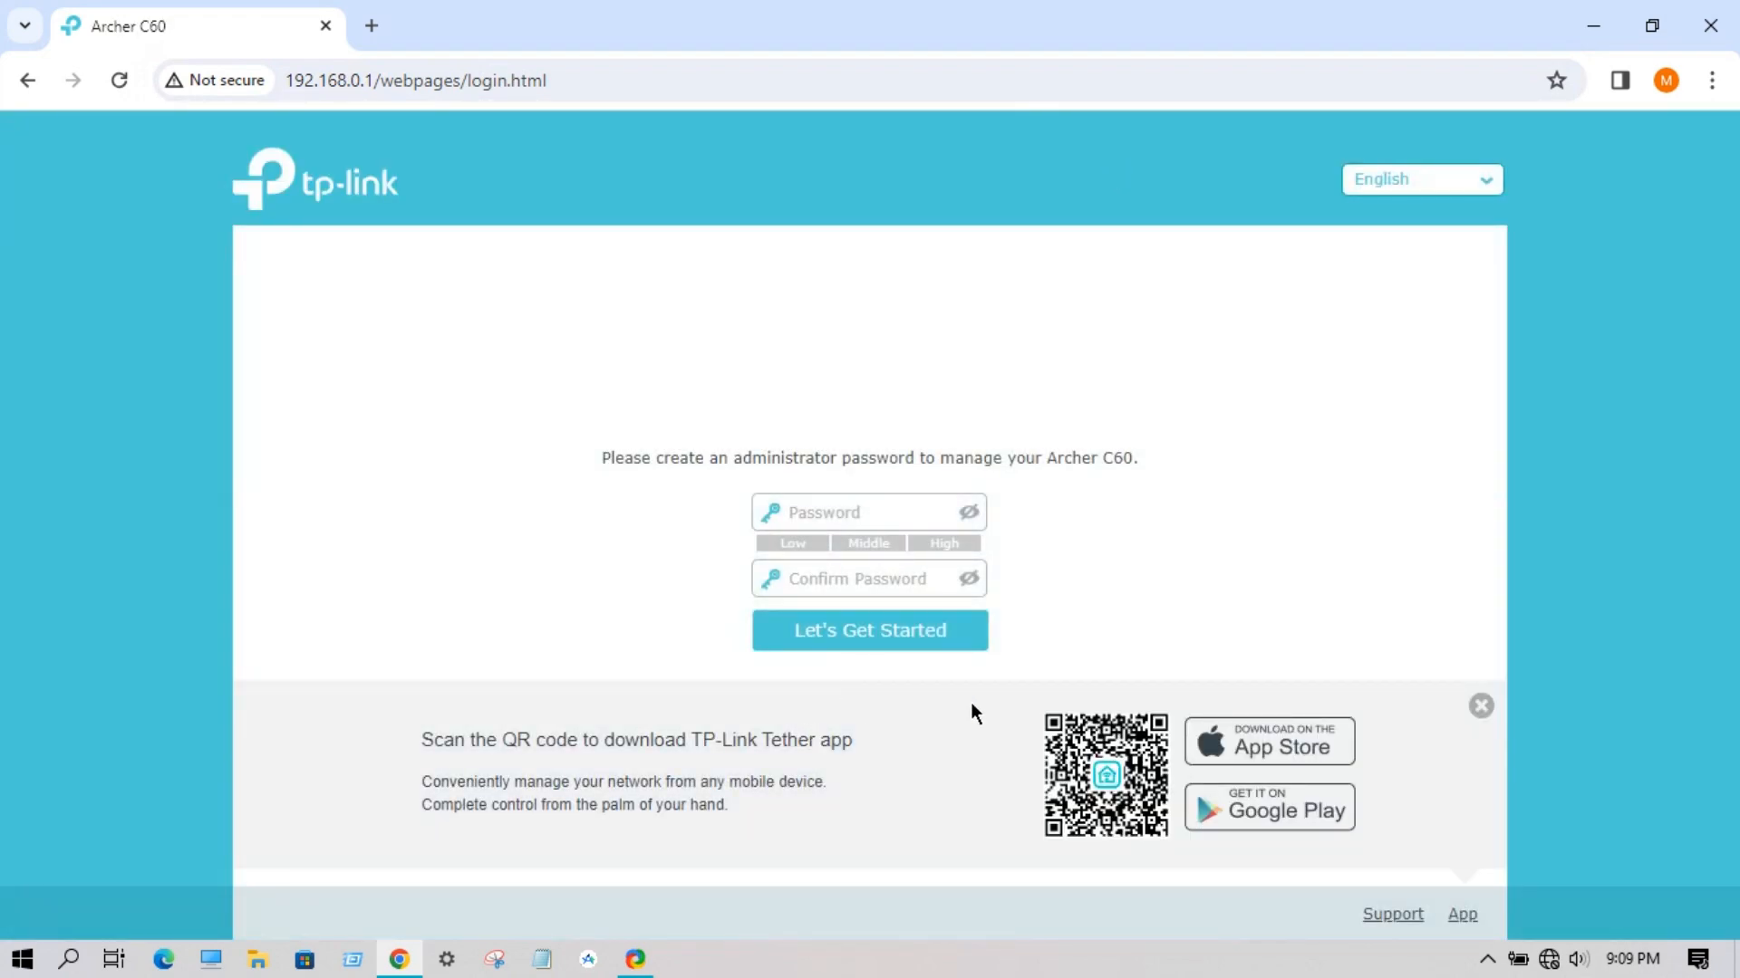
# Dismiss the Tether app banner, then enter and confirm a new administrator password for the Archer C60 and submit it
pyautogui.click(1480, 707)
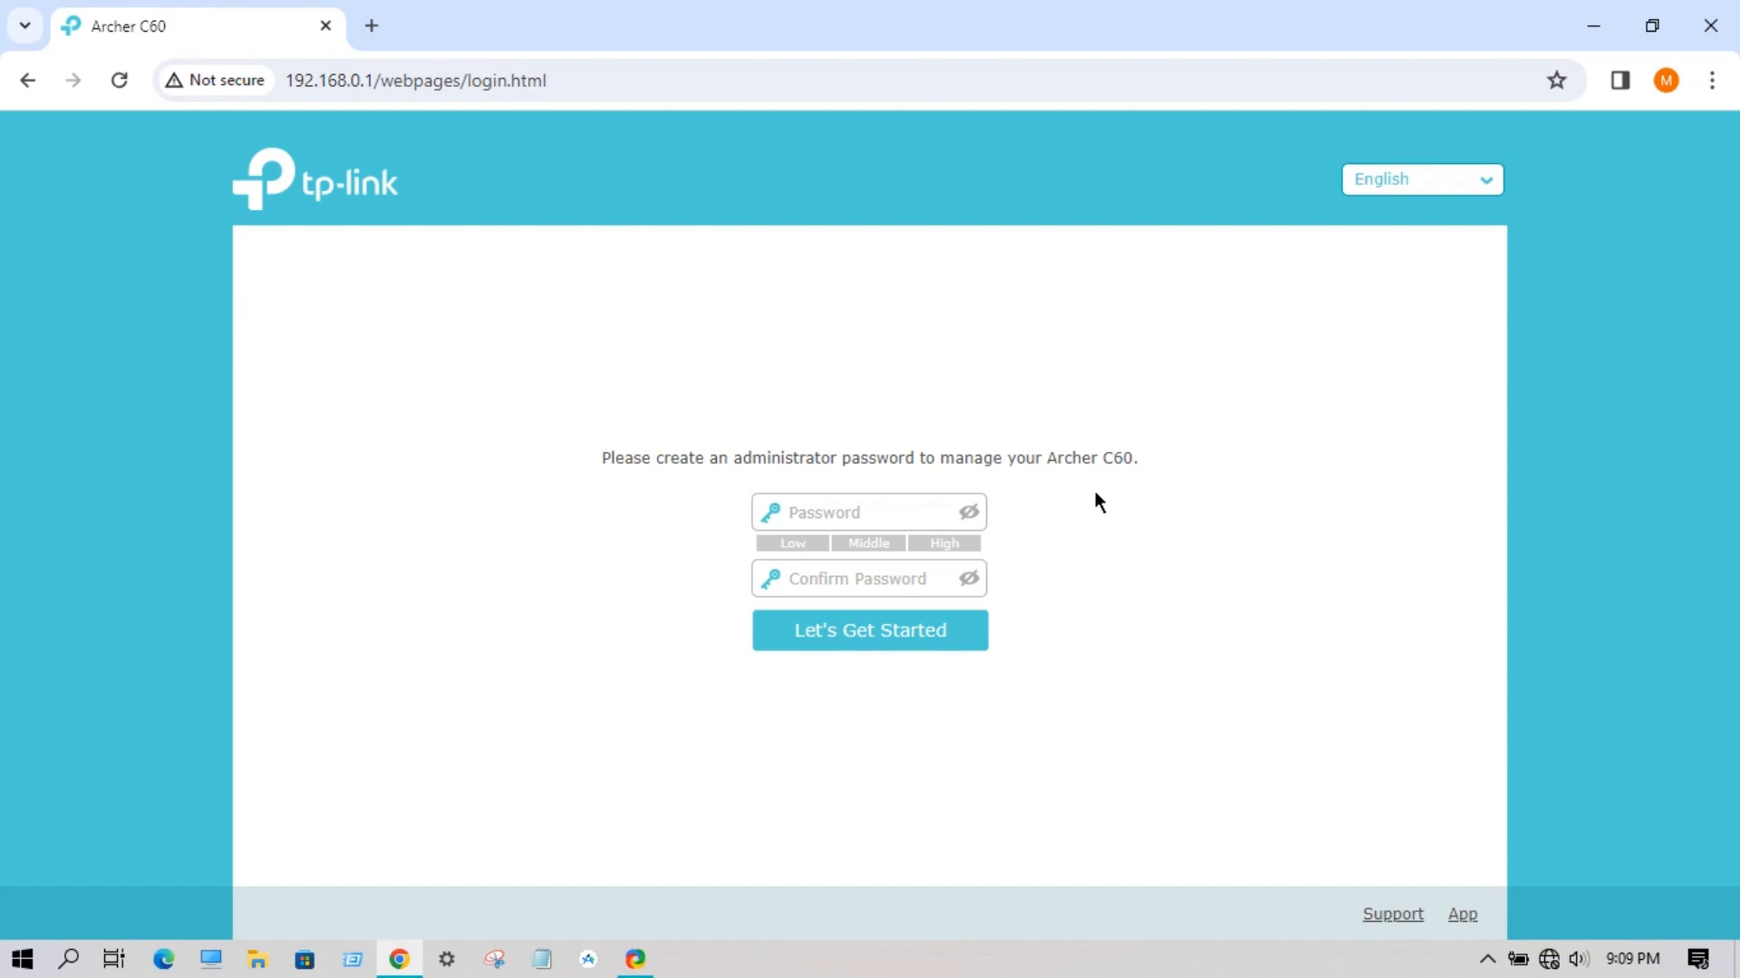
pyautogui.click(847, 509)
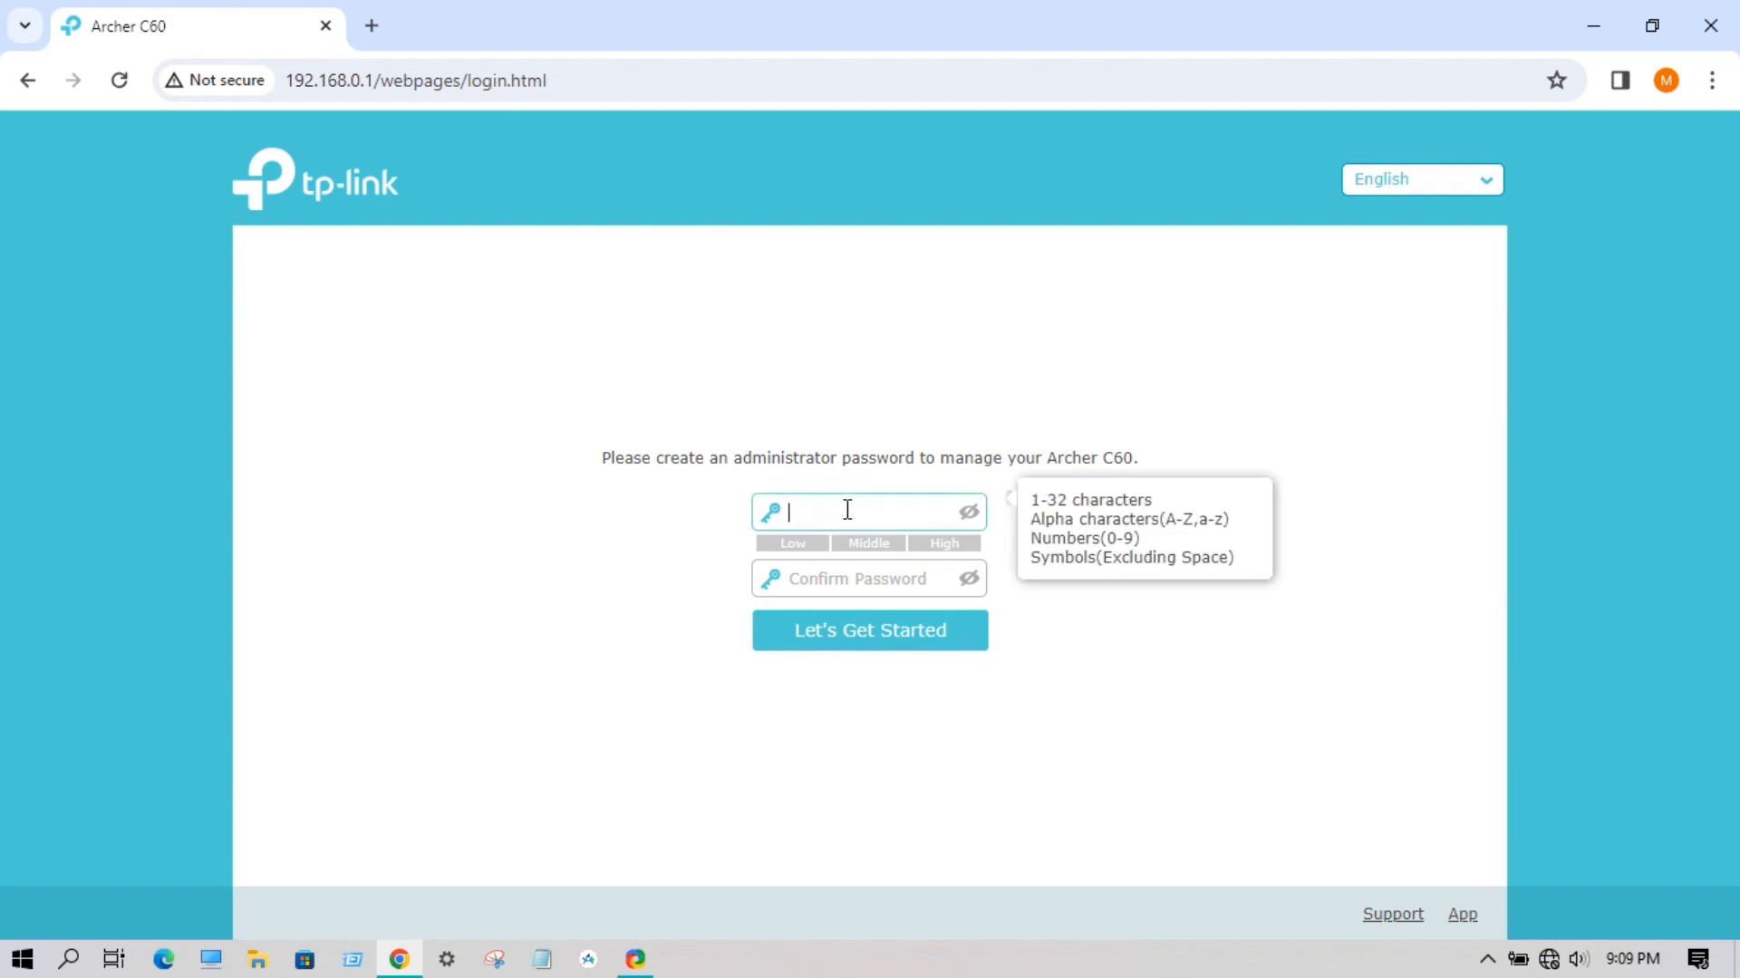
pyautogui.write('••••••••')
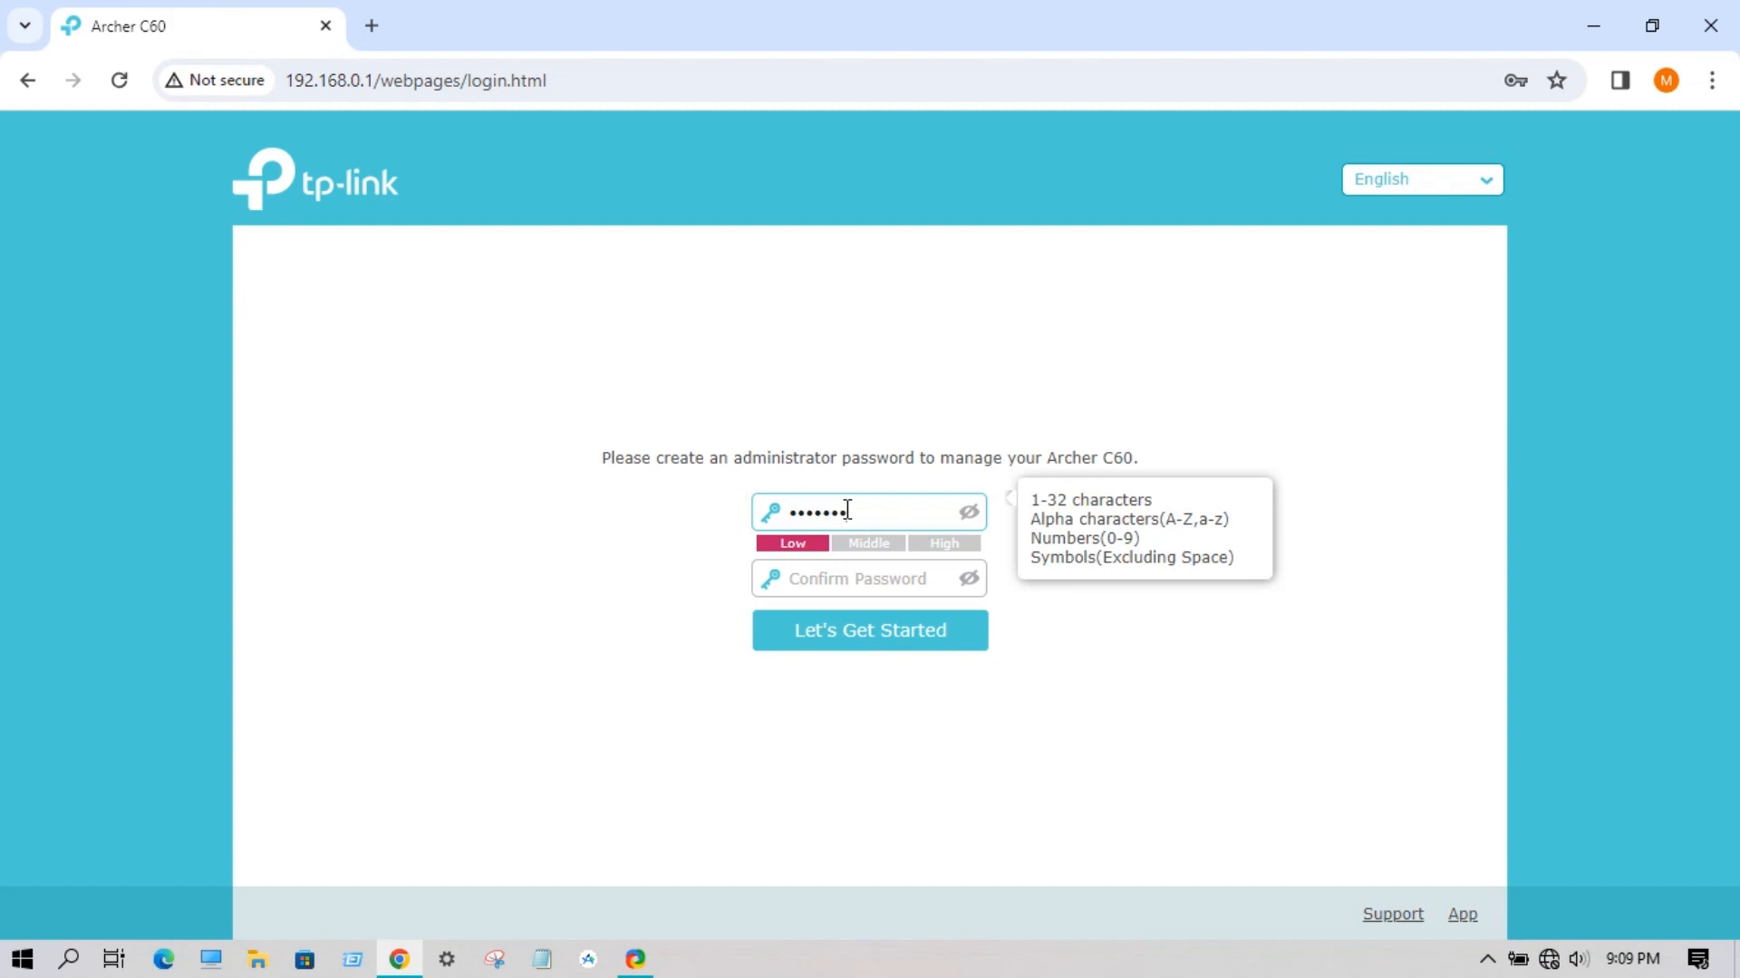
pyautogui.click(832, 587)
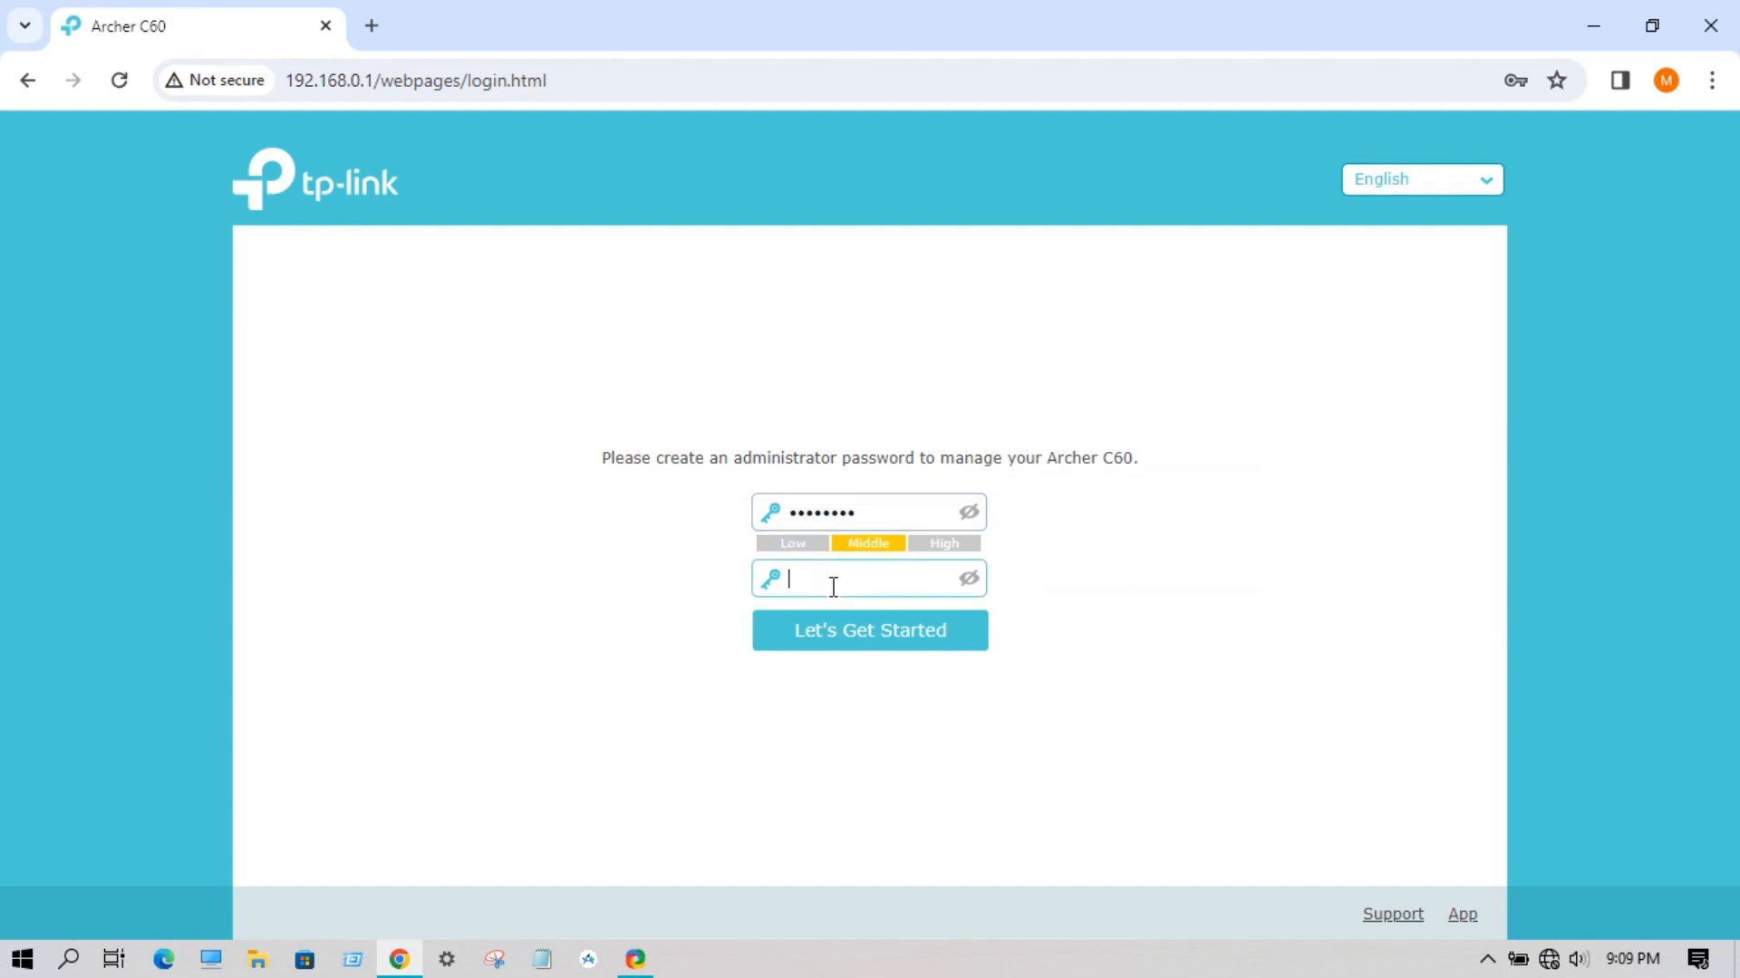
pyautogui.write('••••••••')
pyautogui.press('Return')
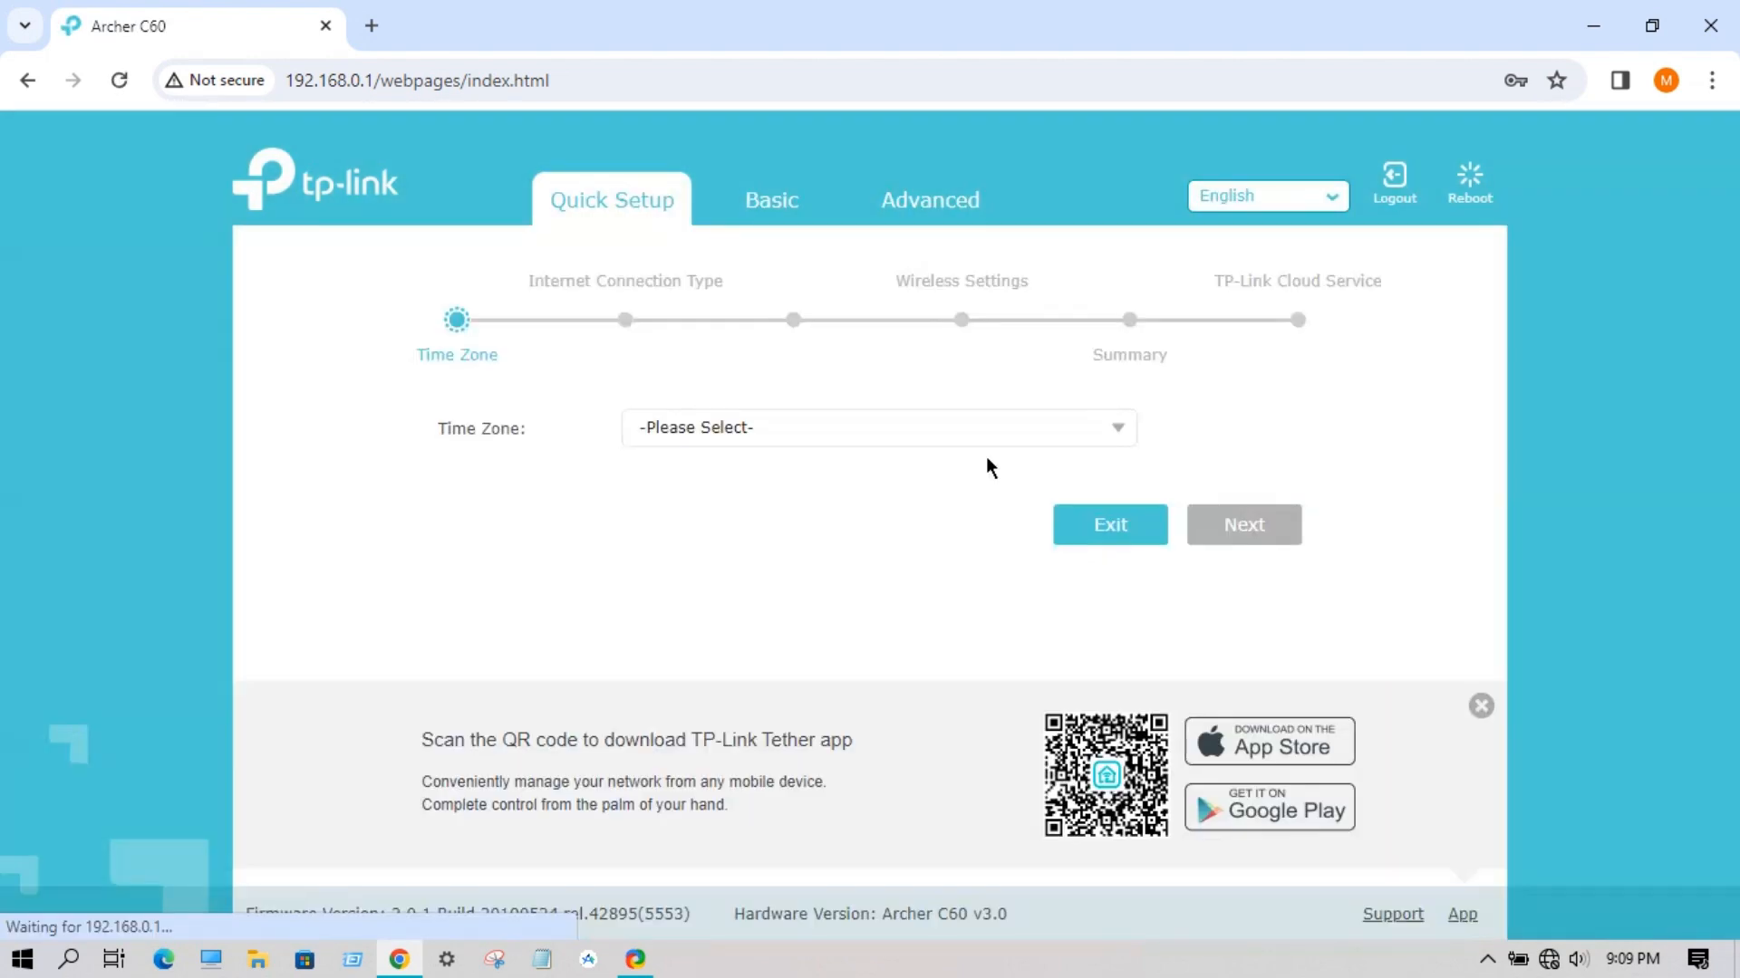
# Set the router's LAN IP address to 192.168.16.9 in the advanced network settings and save the change
pyautogui.click(938, 201)
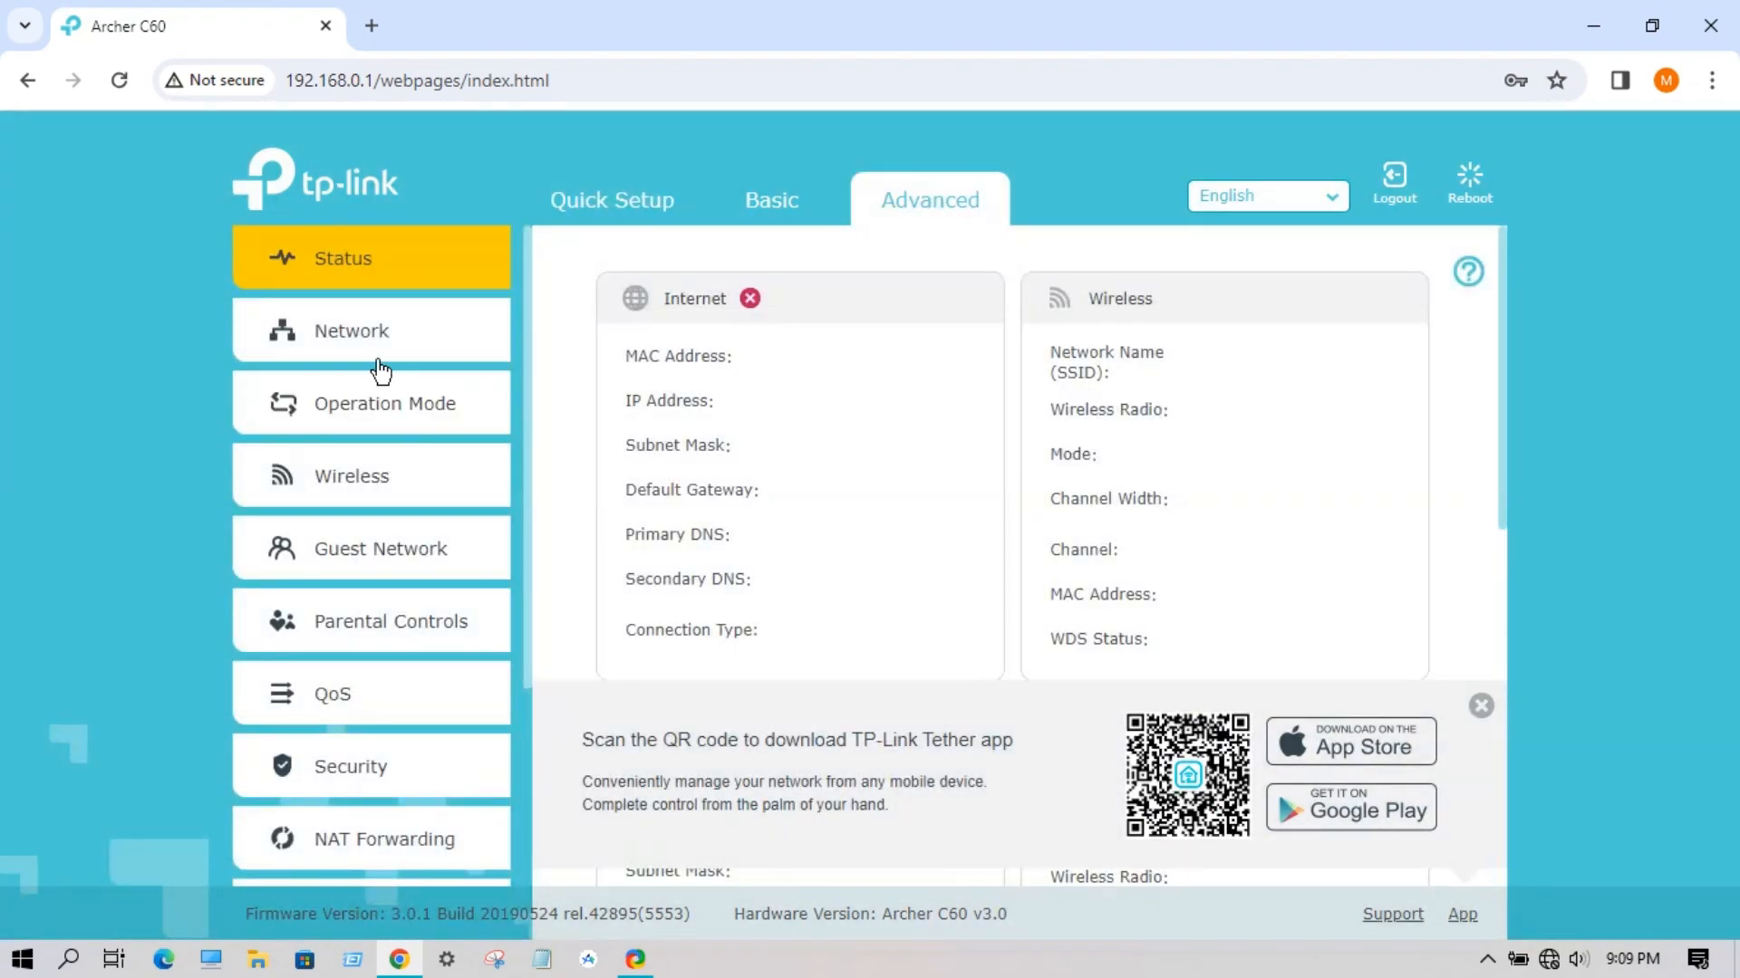
pyautogui.click(375, 354)
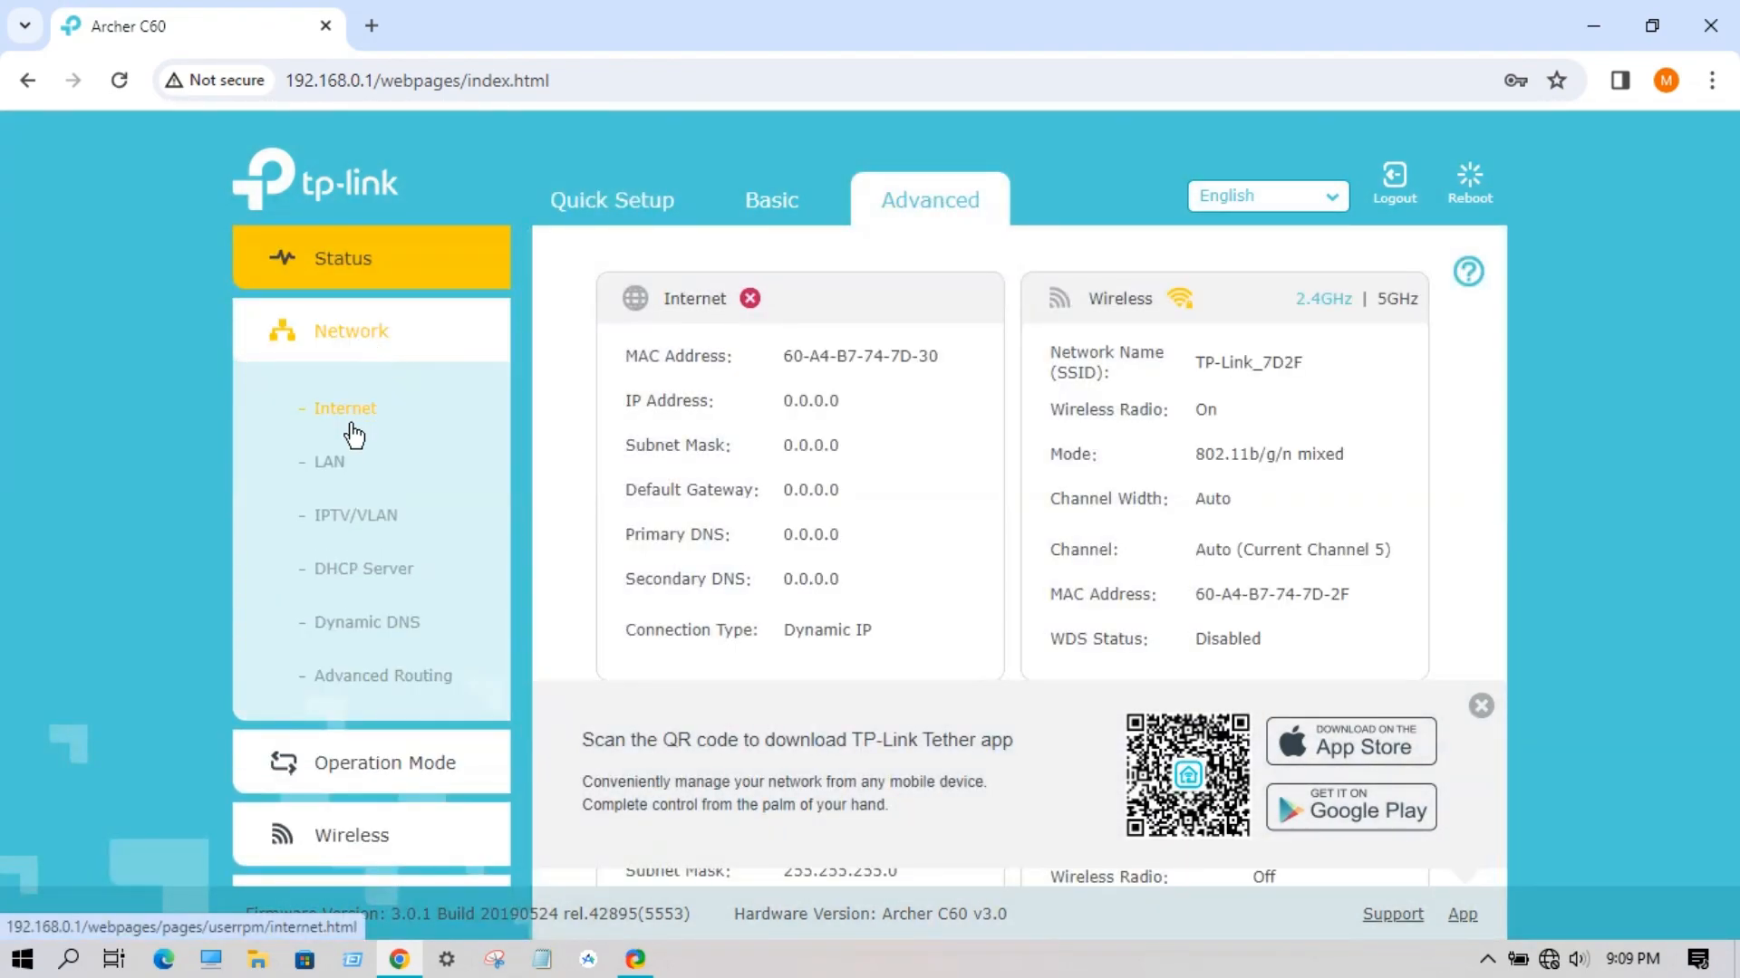
pyautogui.click(336, 459)
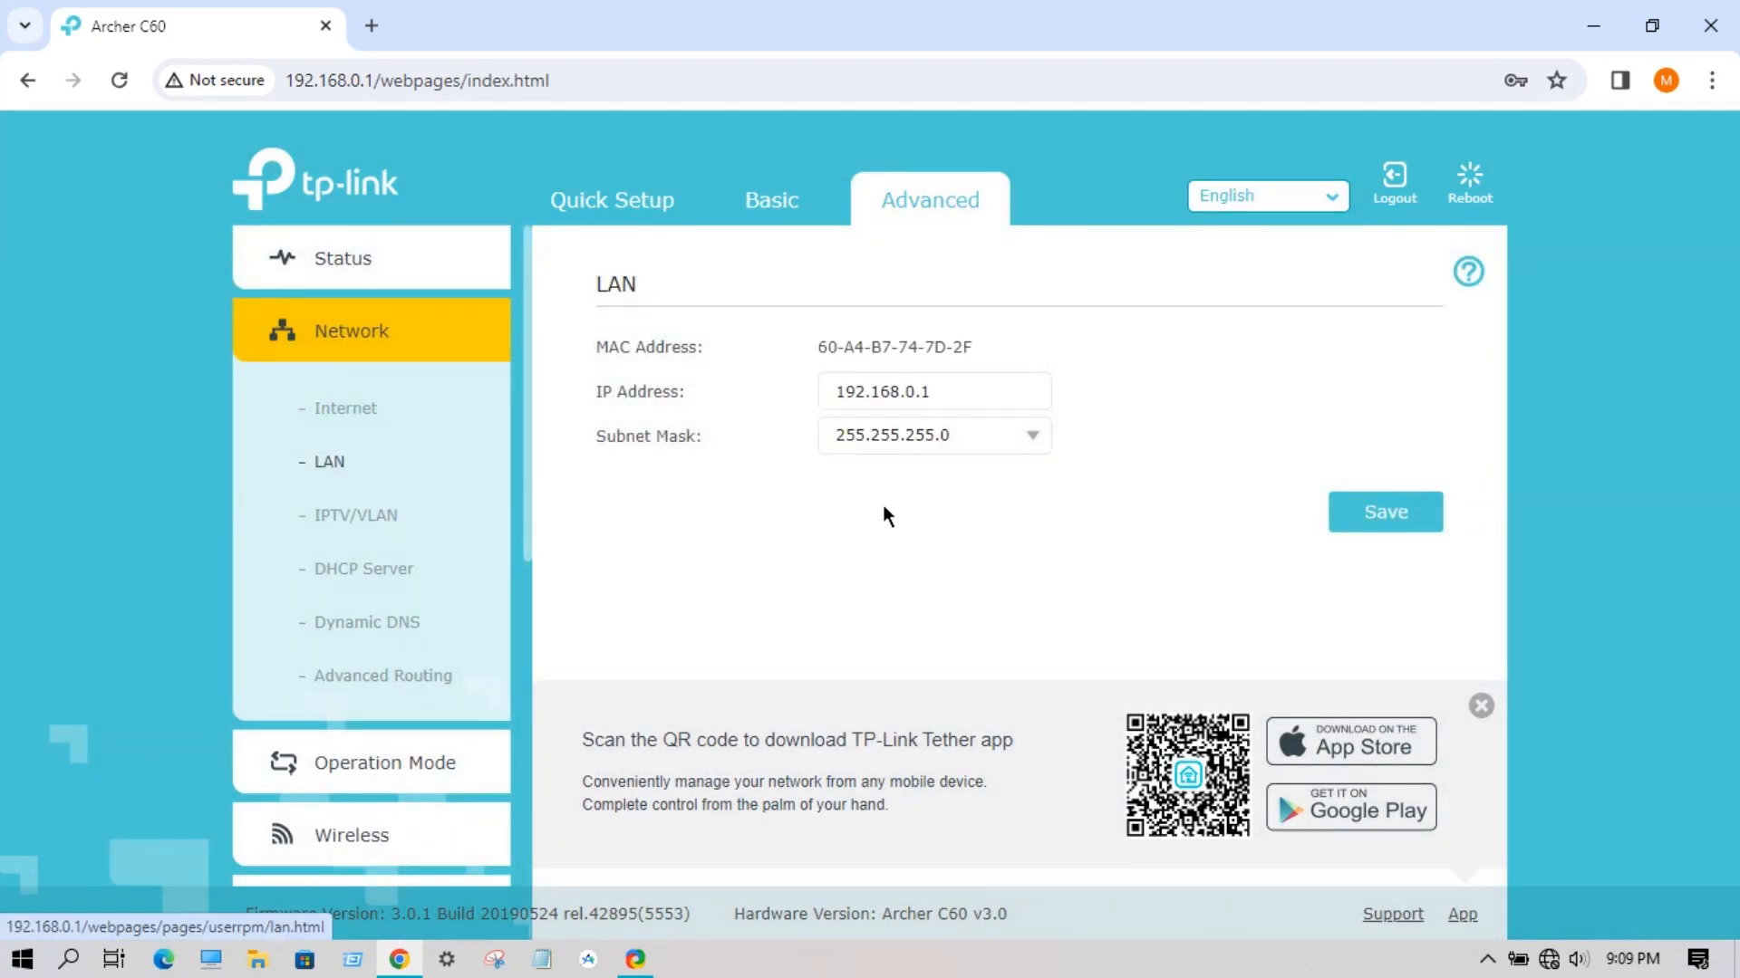
pyautogui.moveTo(931, 391); pyautogui.dragTo(796, 404)
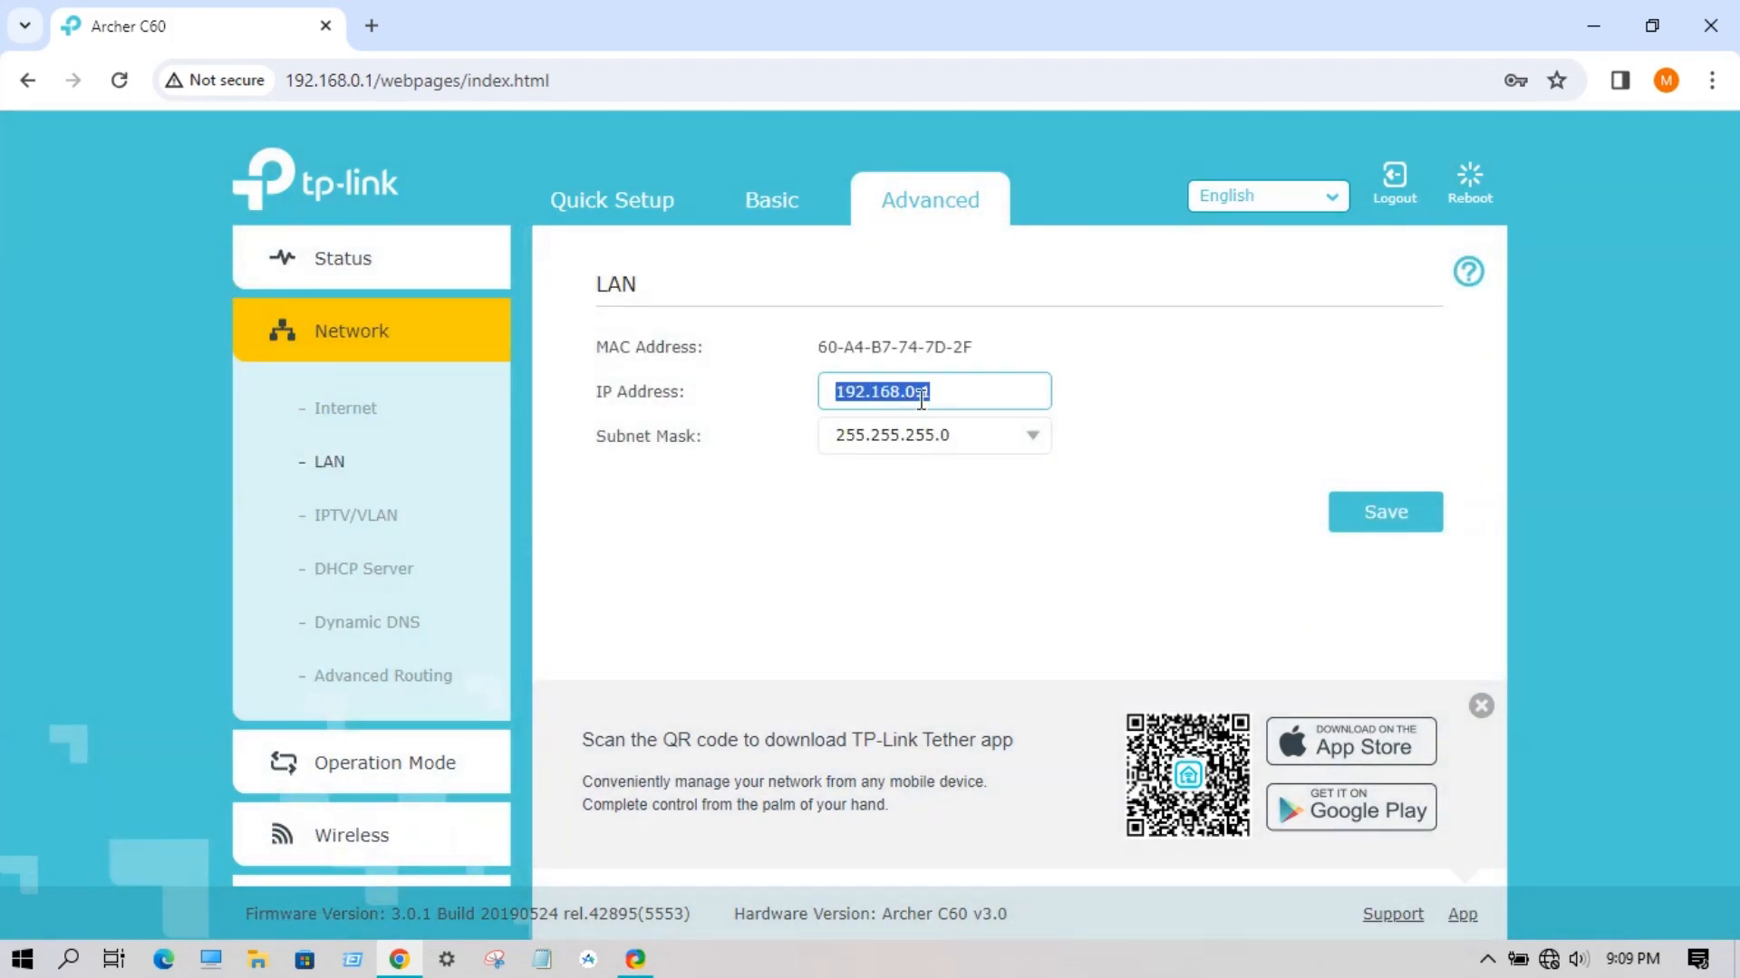
pyautogui.click(951, 391)
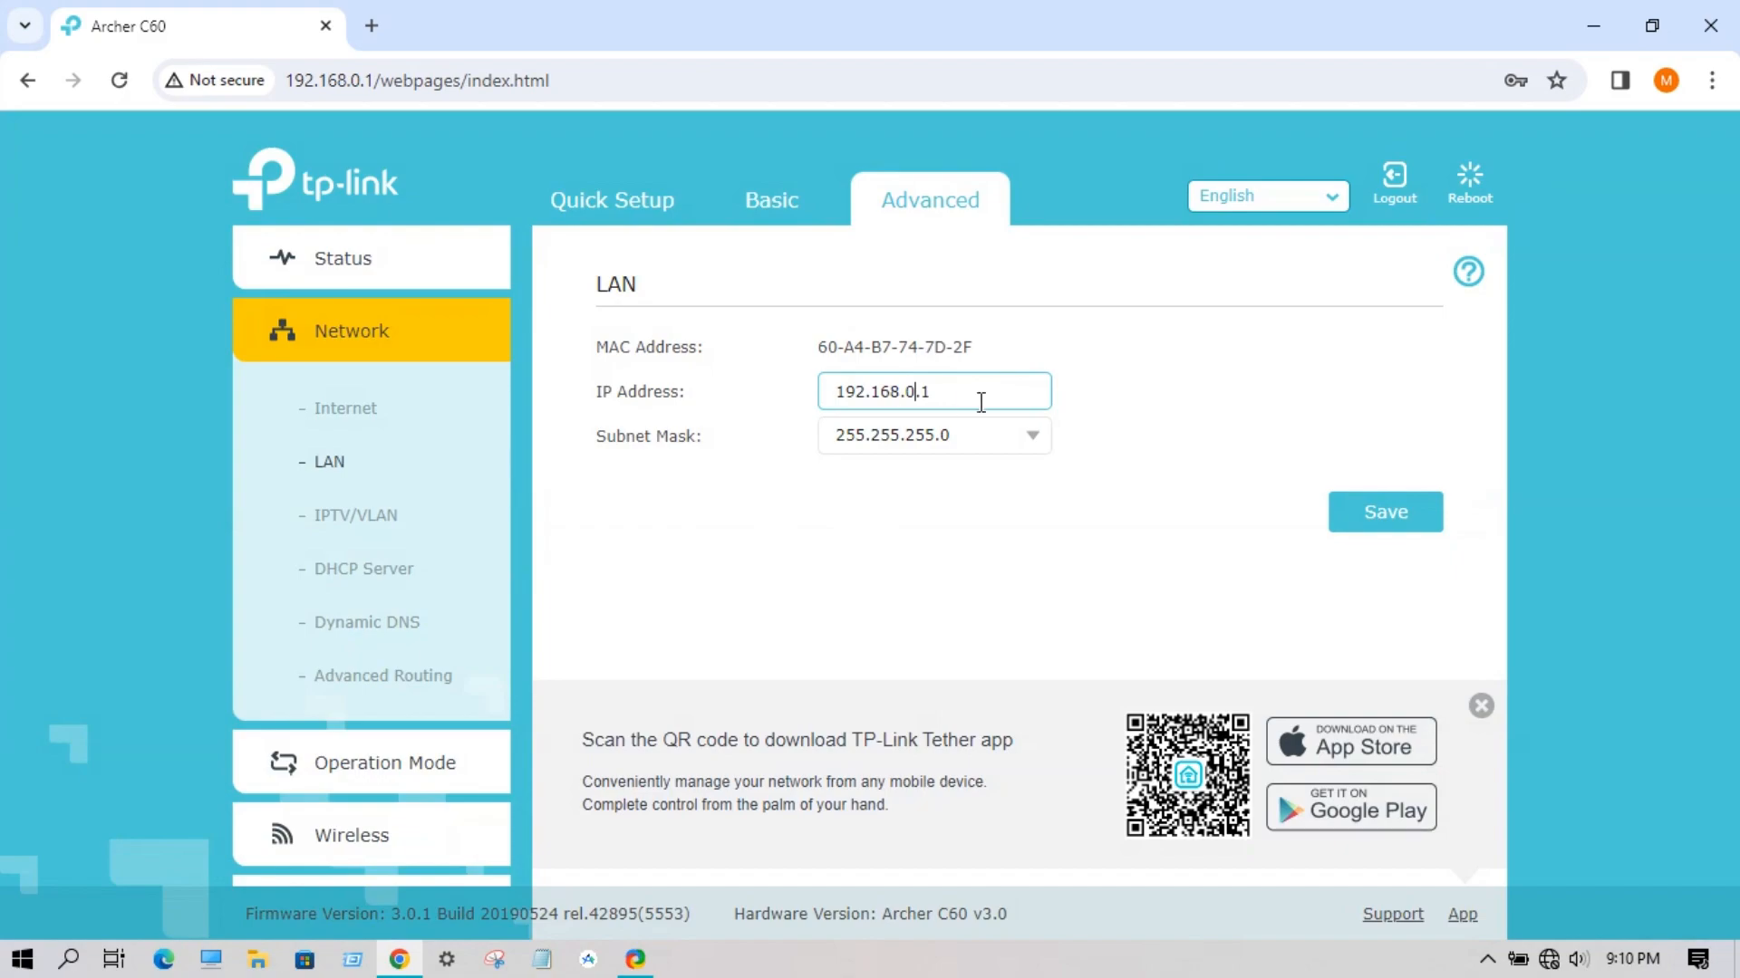
pyautogui.press('BackSpace')
pyautogui.write('16')
pyautogui.click(978, 392)
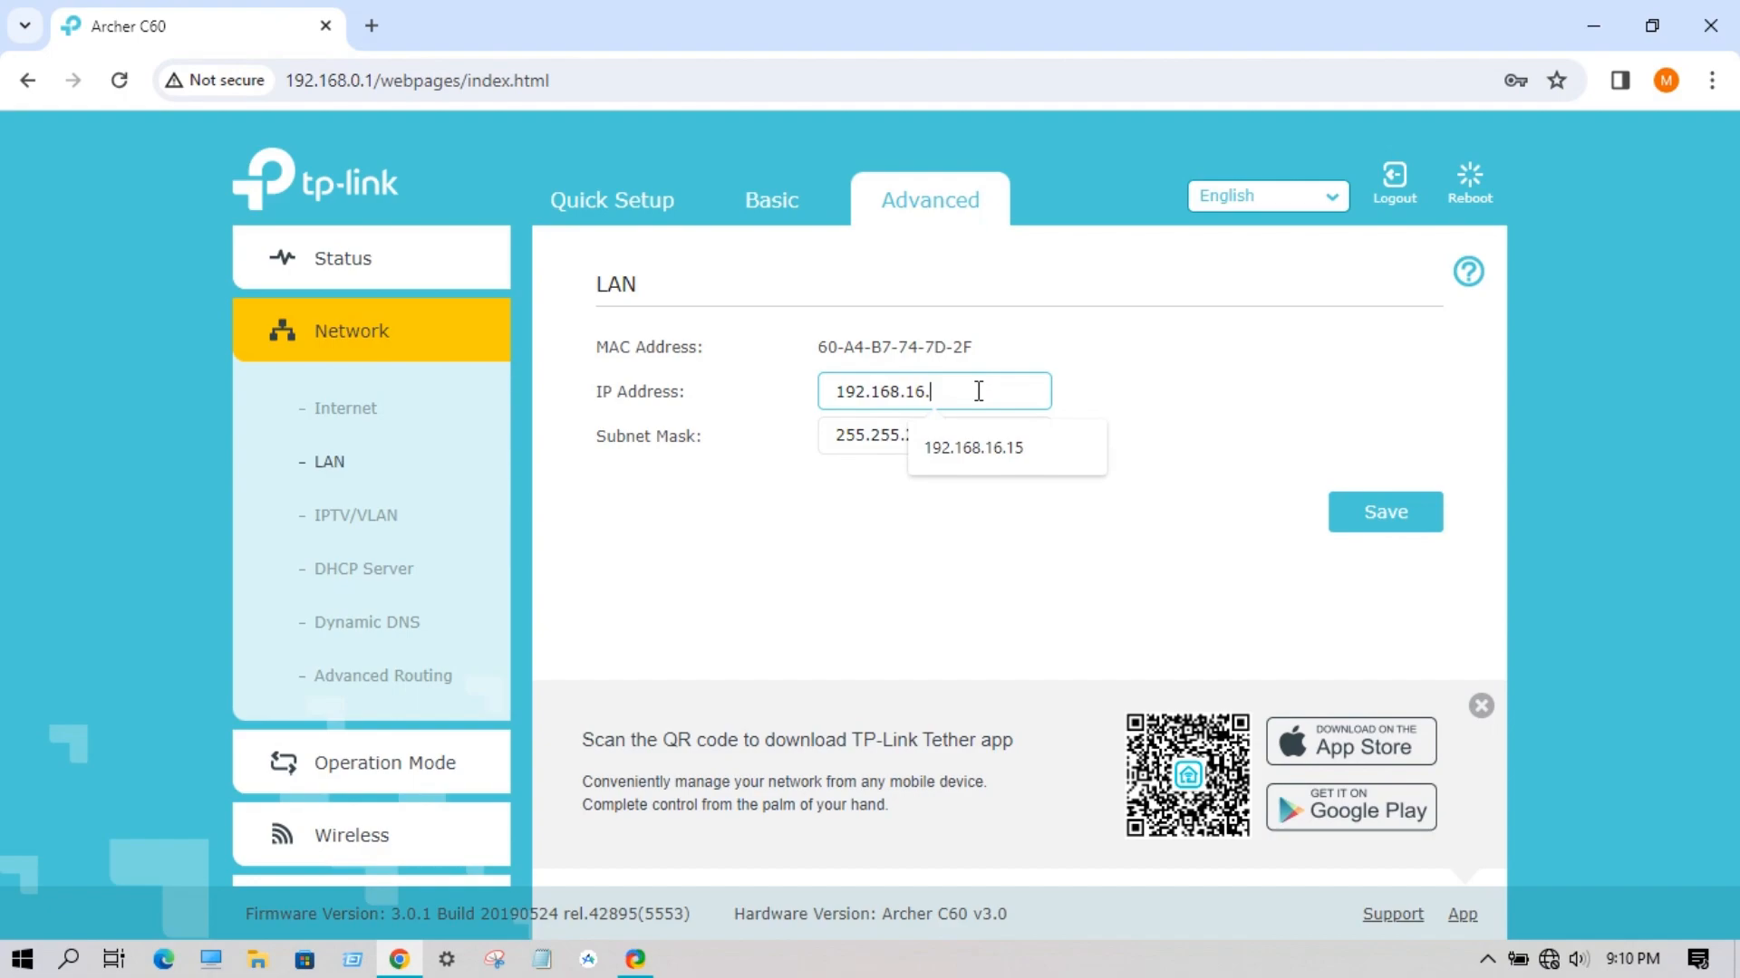
pyautogui.write('9')
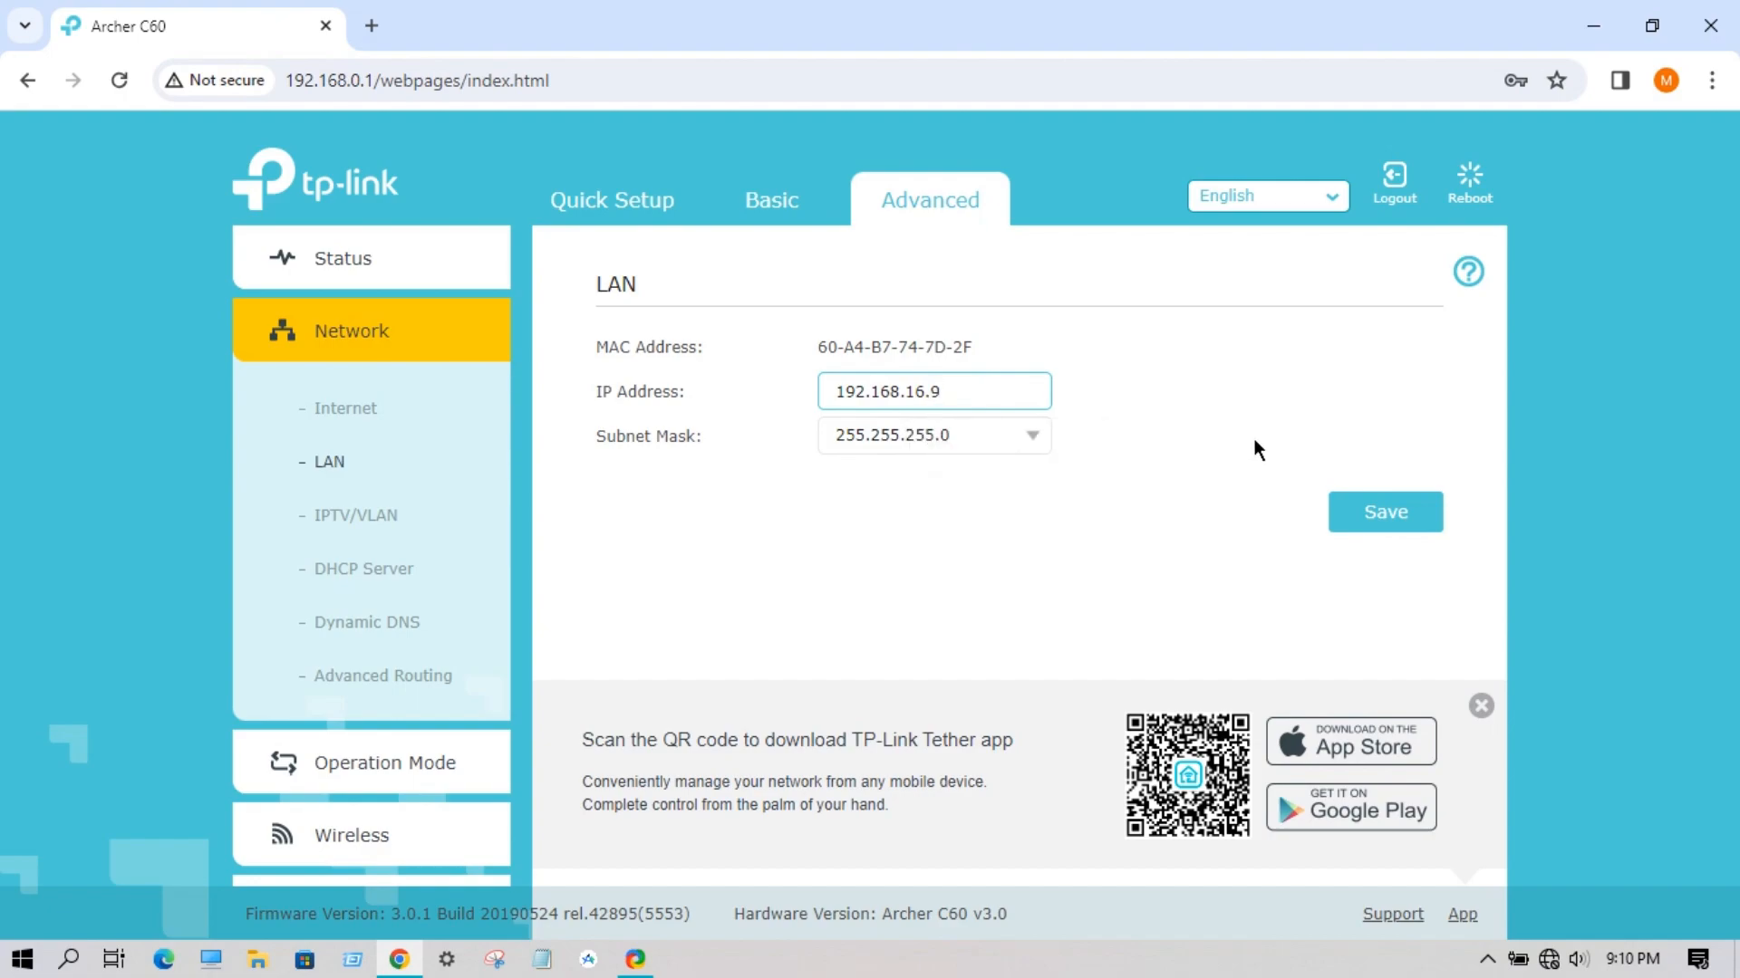
pyautogui.click(1379, 513)
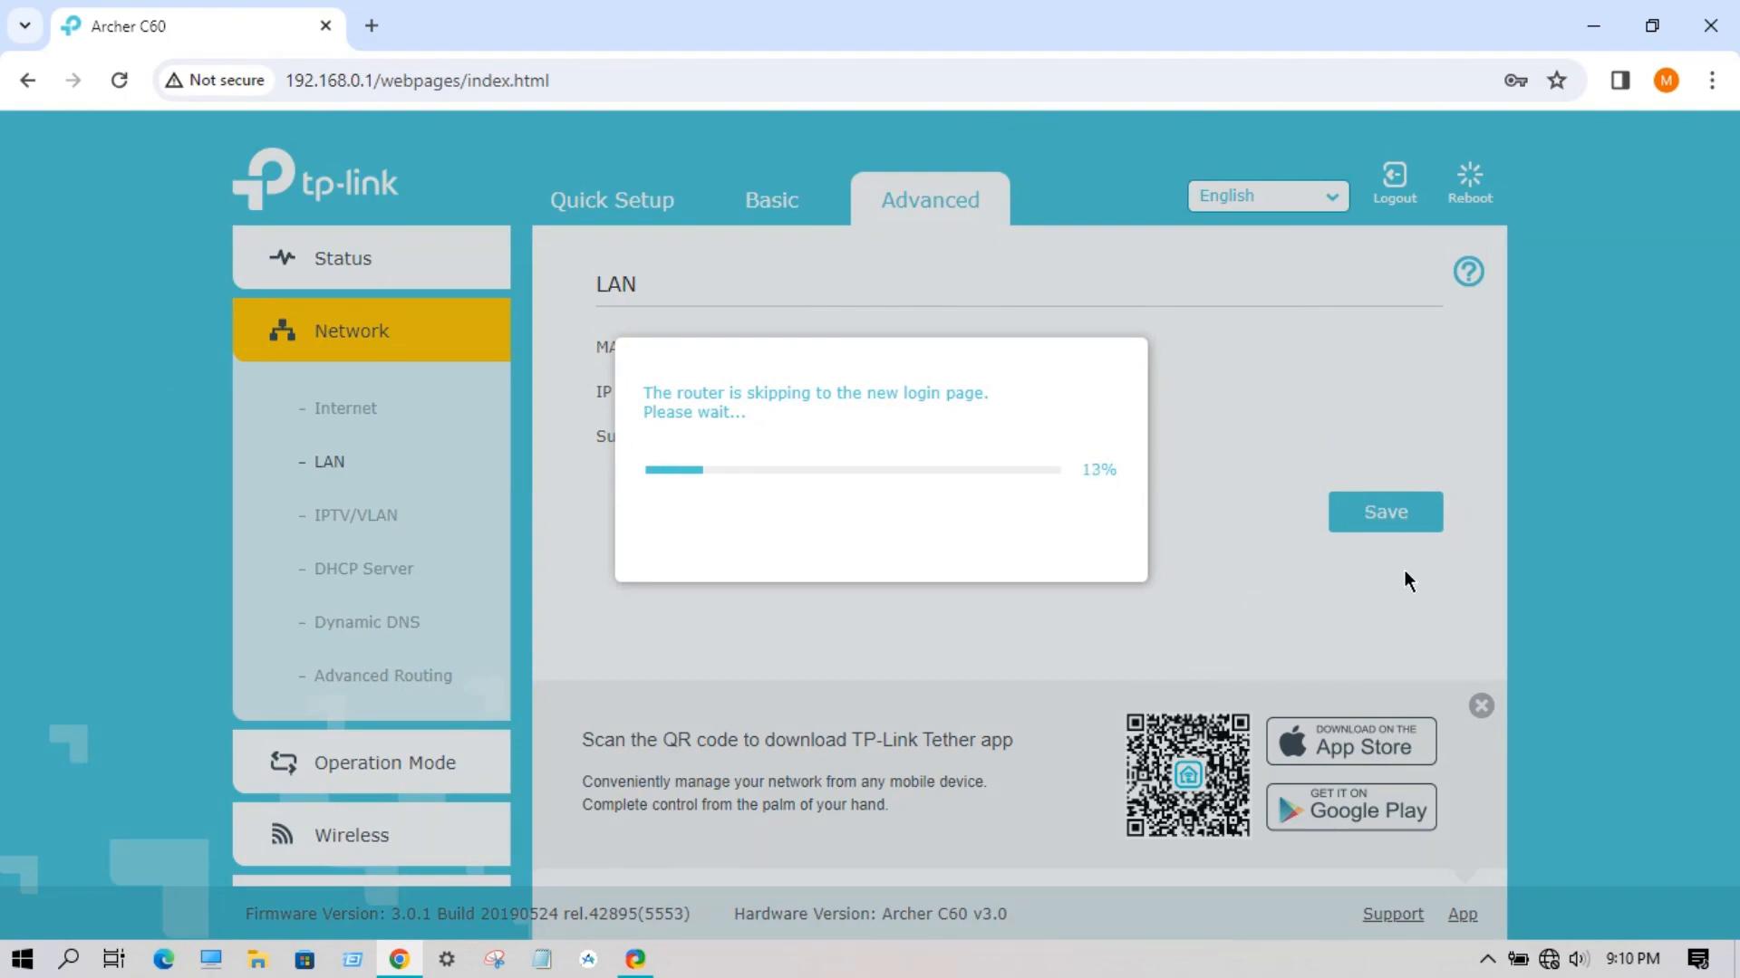
# Check the available Wi-Fi networks and load the router's new address, 192.168.16.9, in a new browser tab
pyautogui.click(1549, 958)
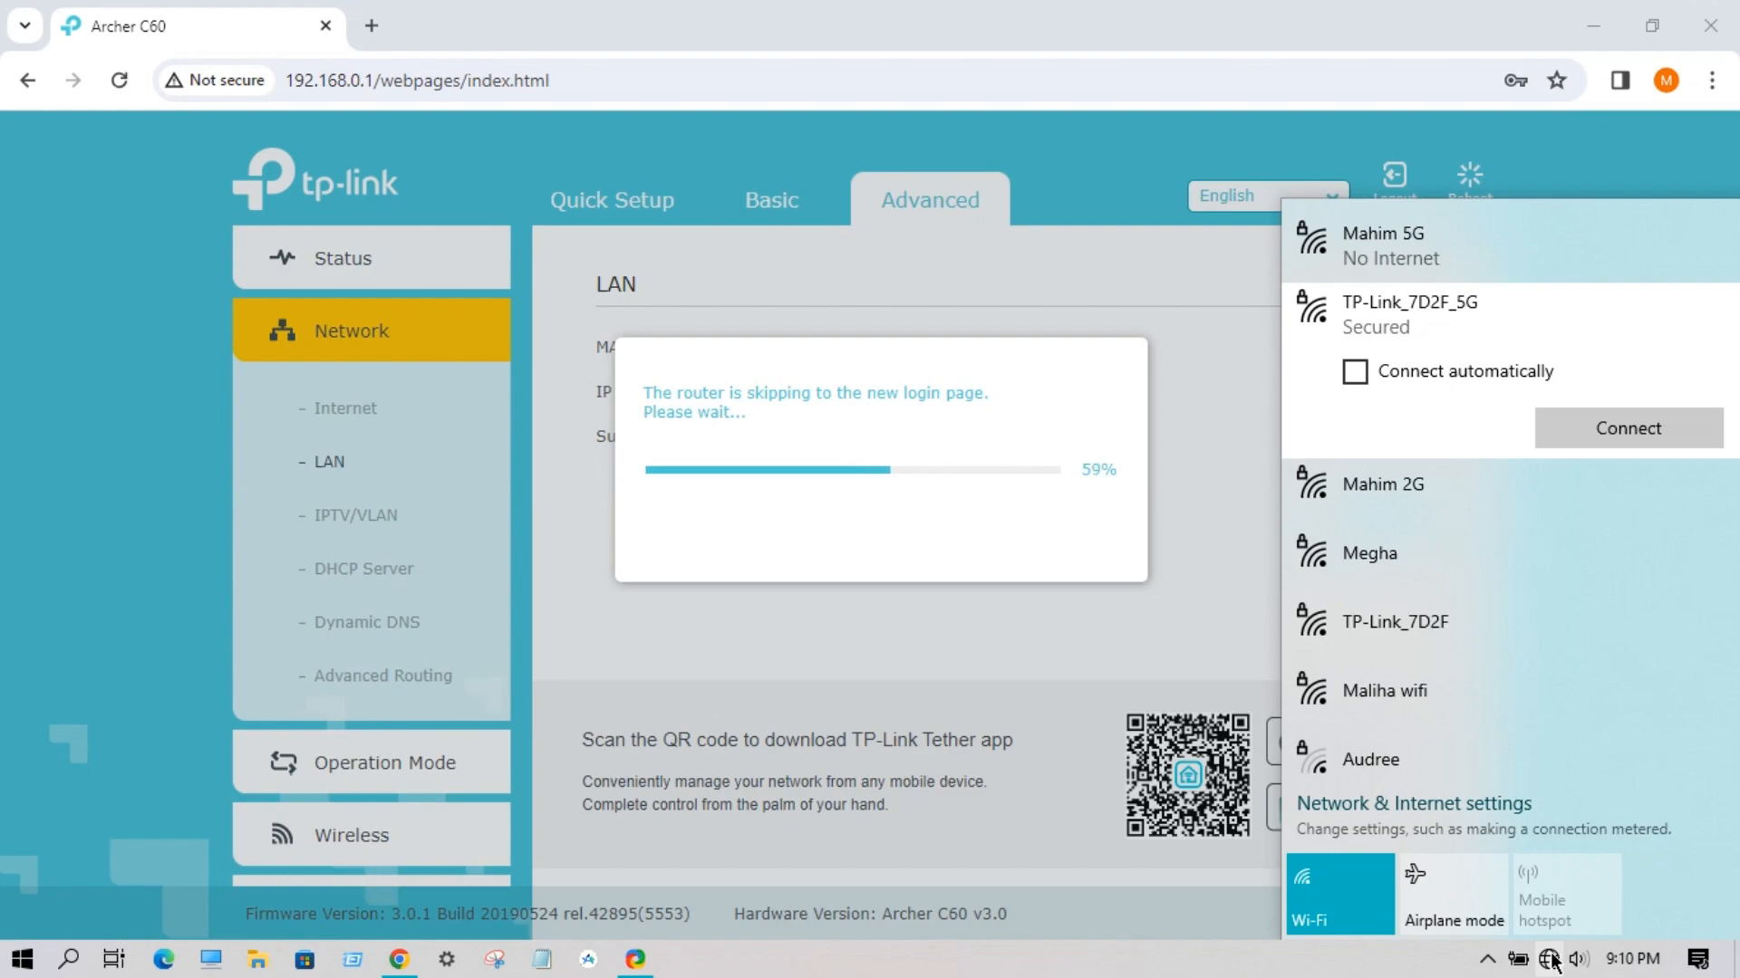
pyautogui.click(377, 26)
pyautogui.click(376, 25)
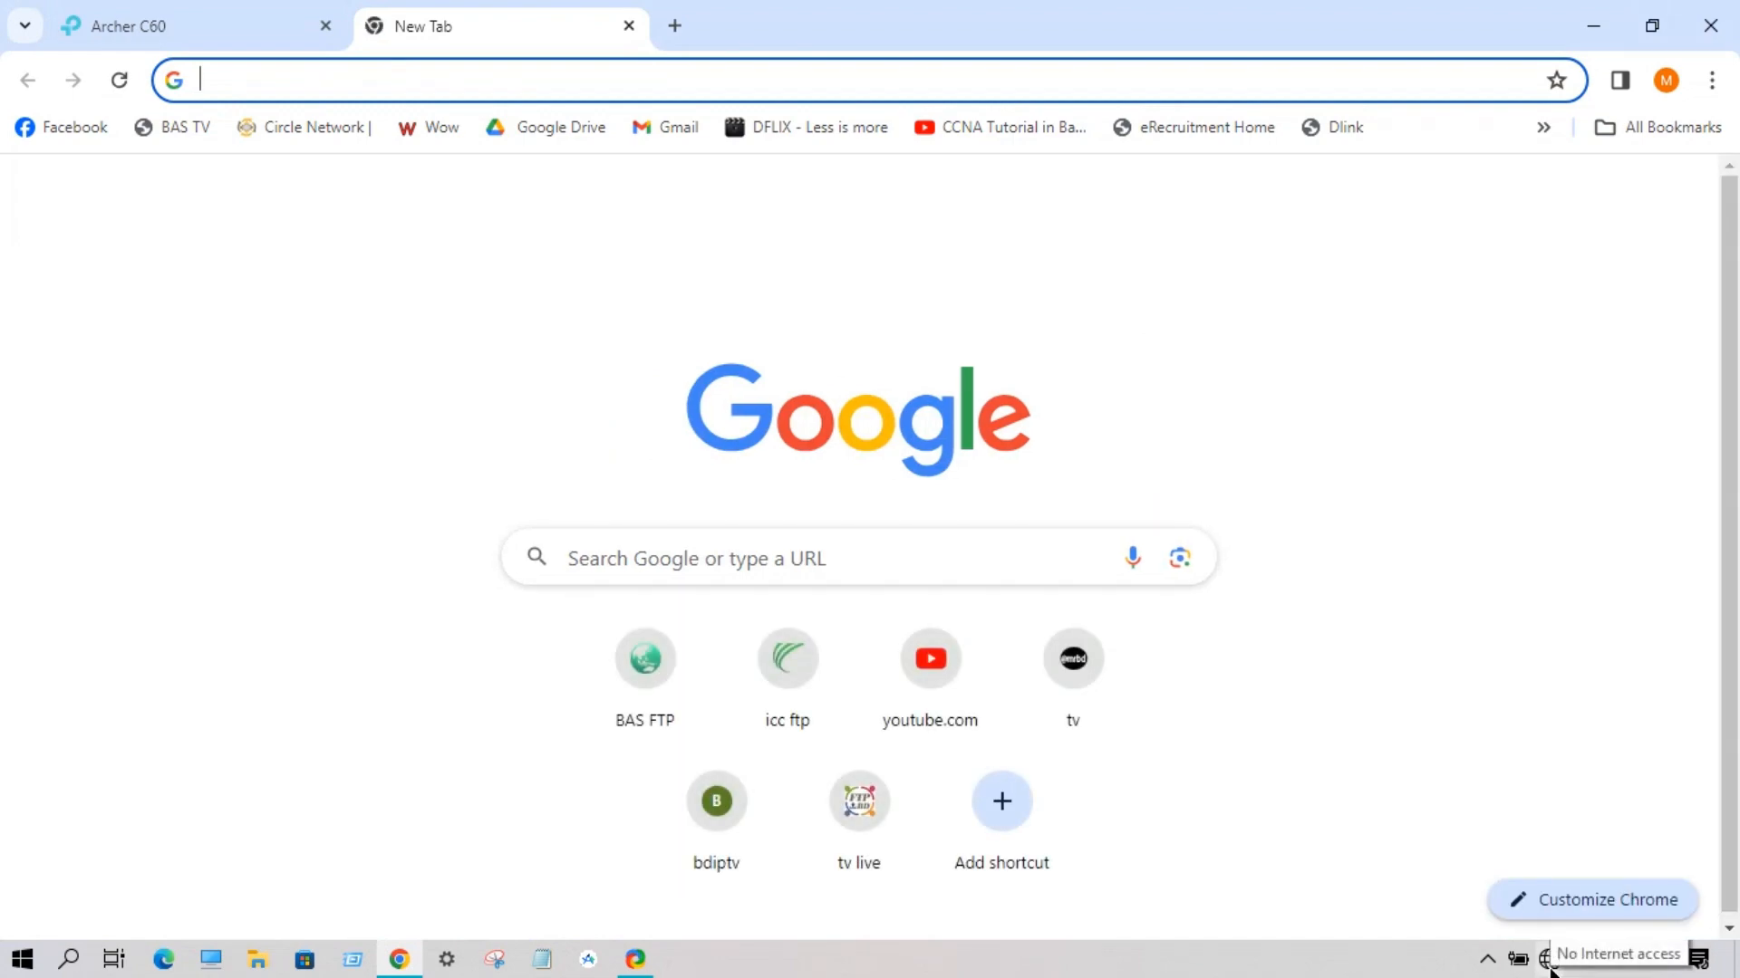
pyautogui.click(485, 80)
pyautogui.write('1')
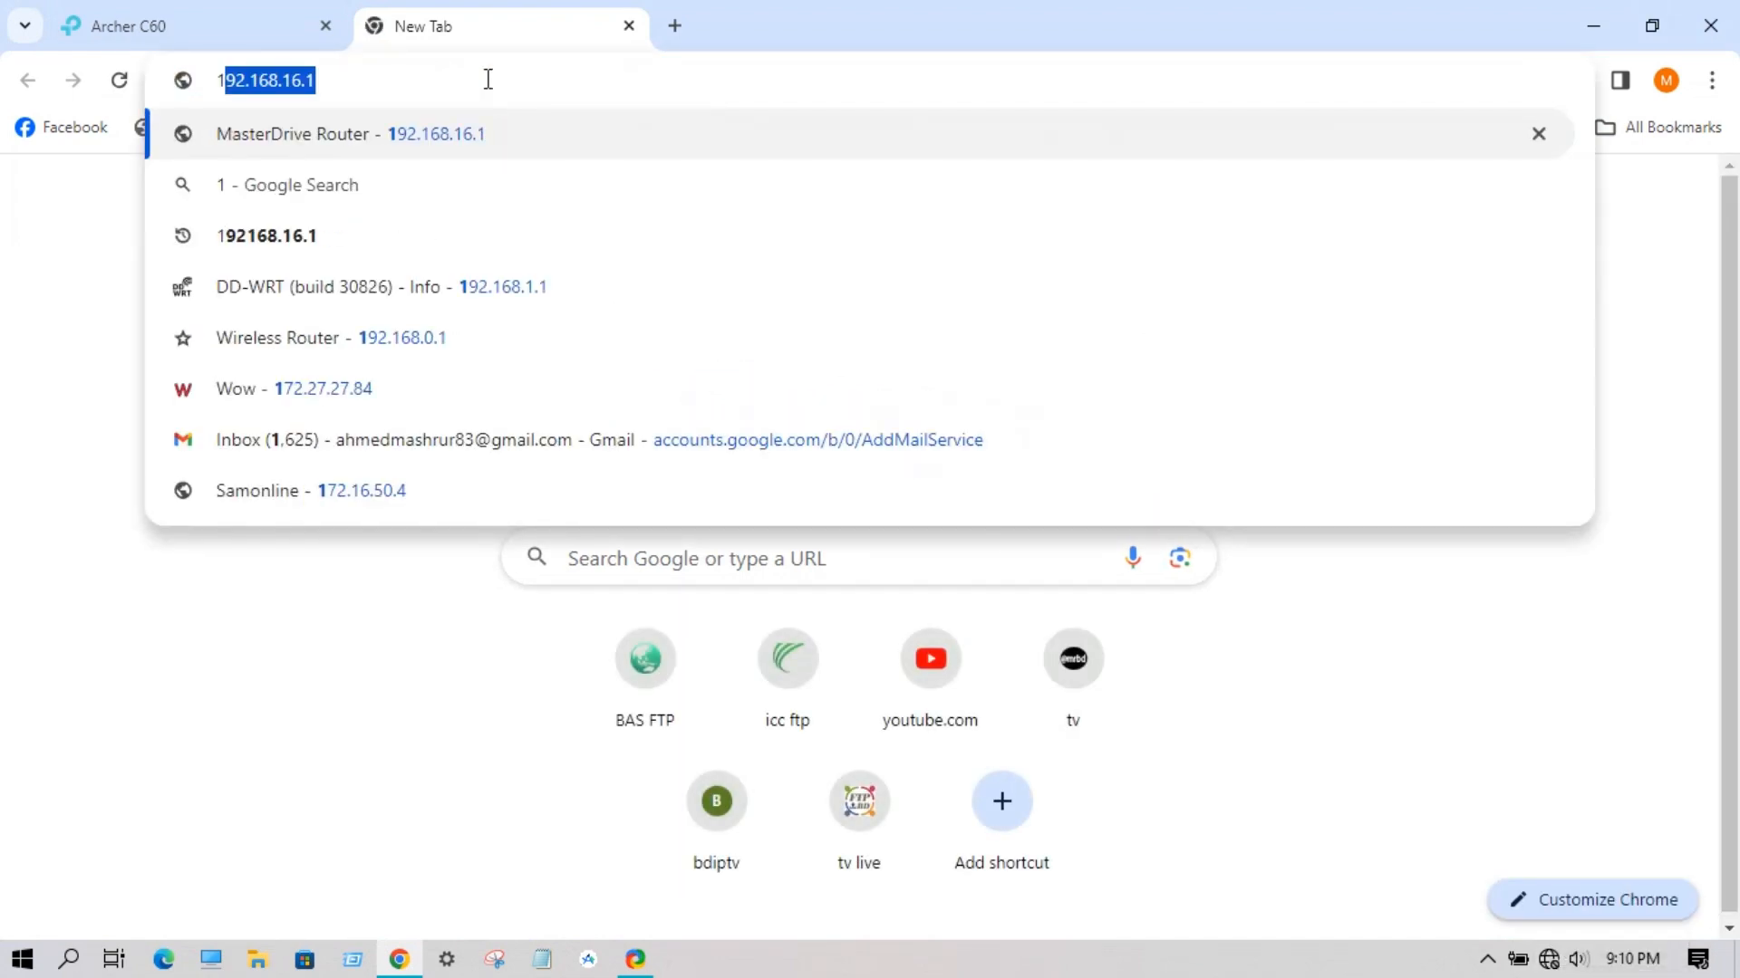
pyautogui.write('92.168.')
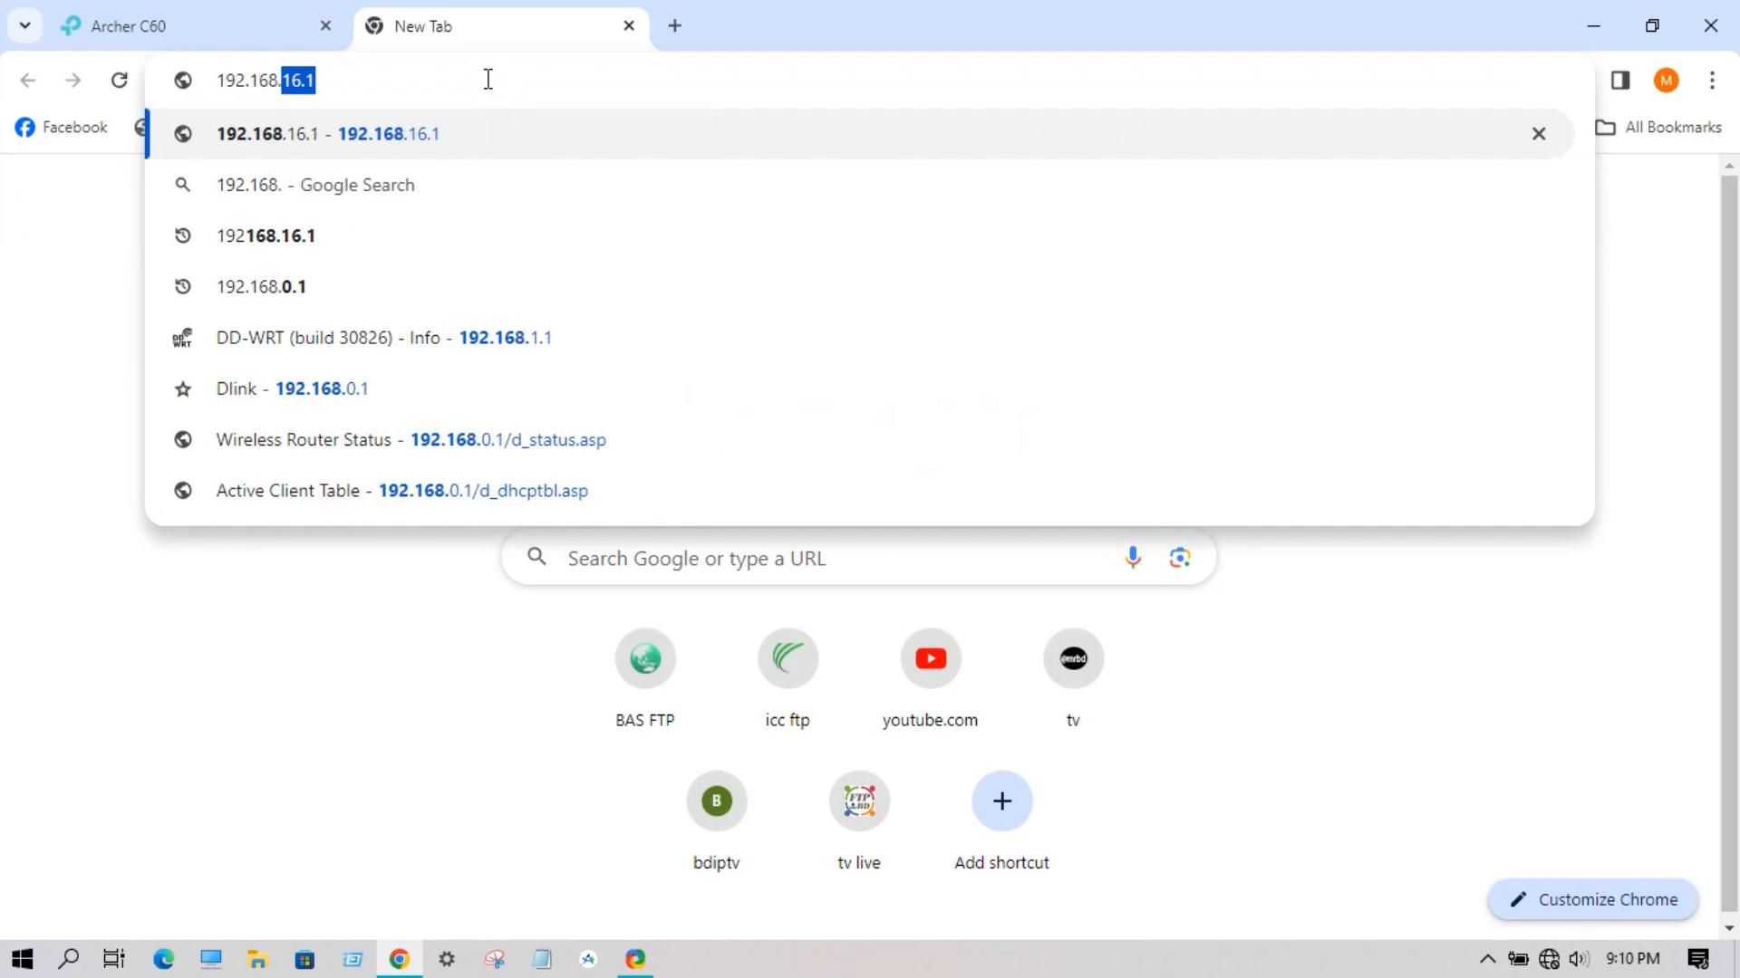
pyautogui.write('16.9')
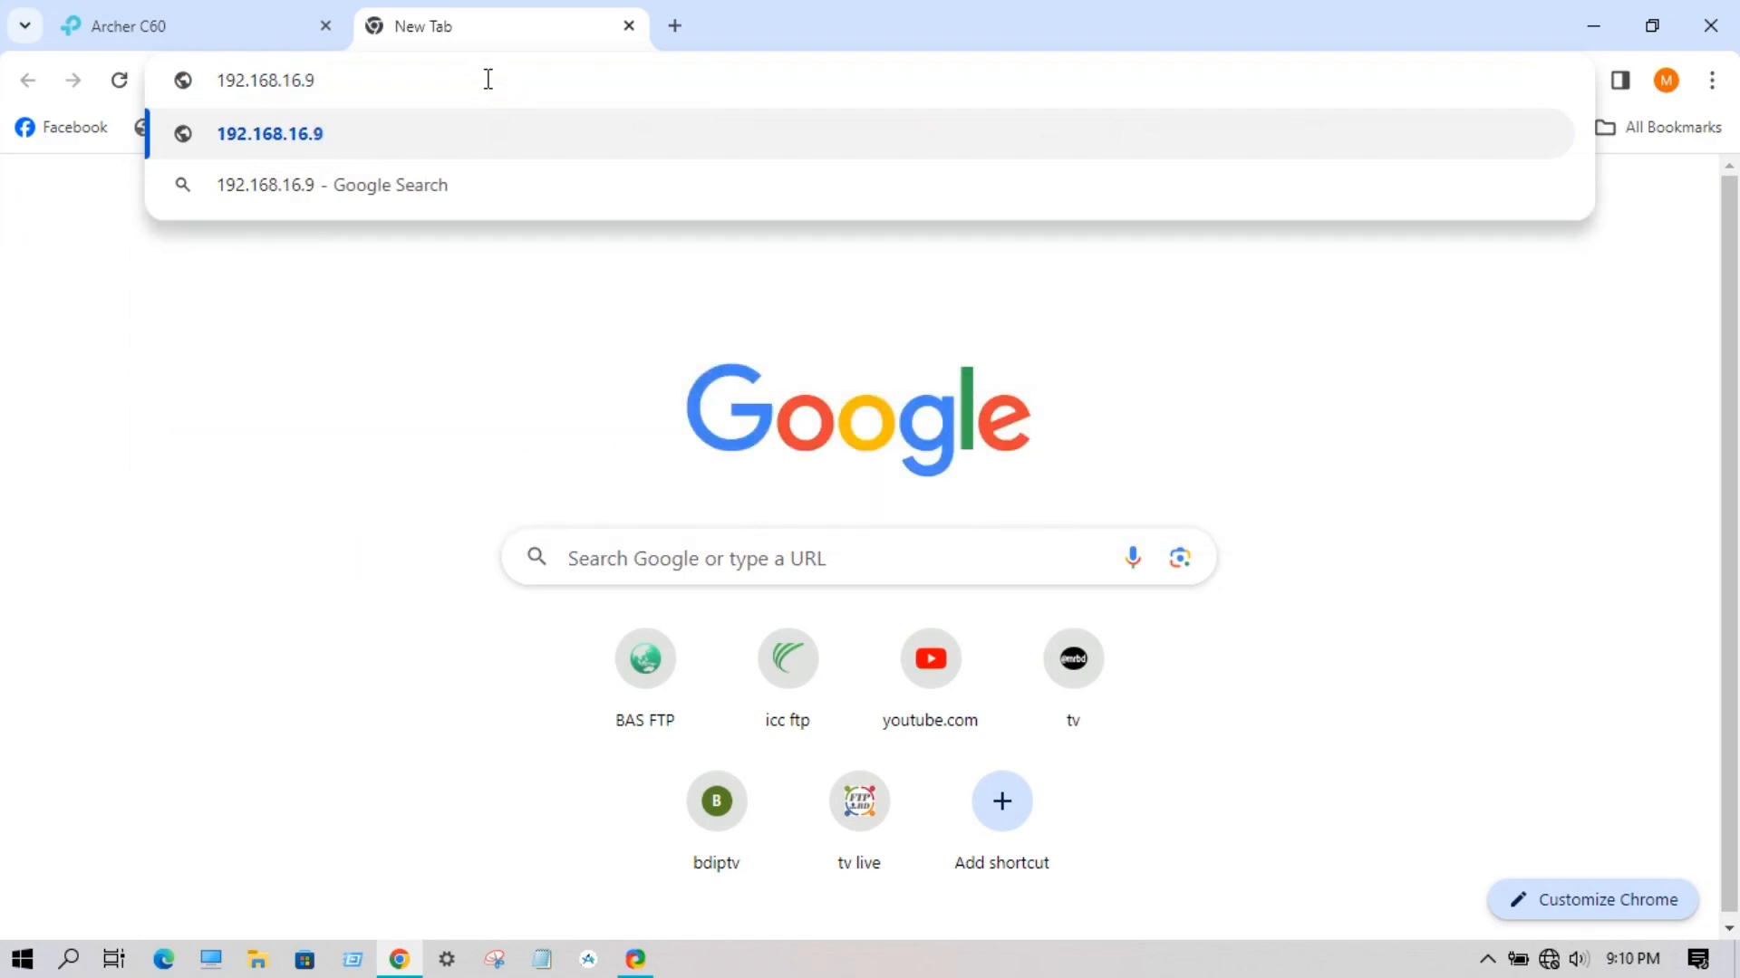
pyautogui.press('Return')
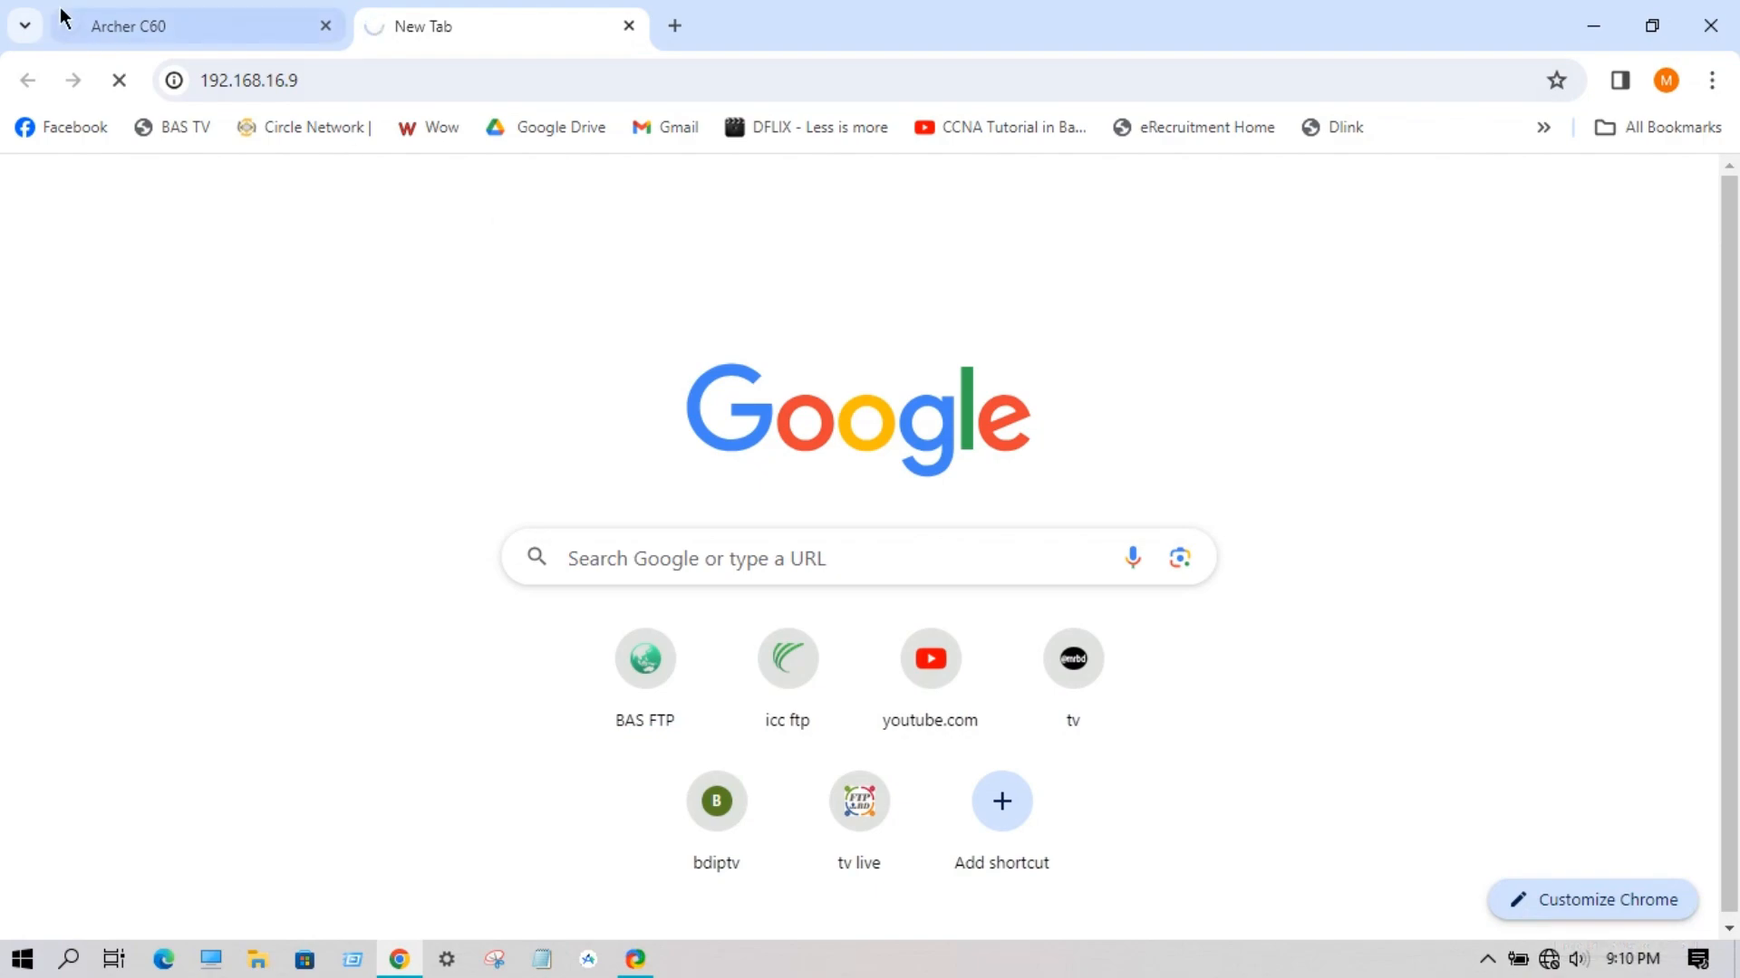
# Reconnect to the TP-Link_7D2F_5G Wi-Fi network and close the tplinkwifi.net browser tab
pyautogui.click(179, 26)
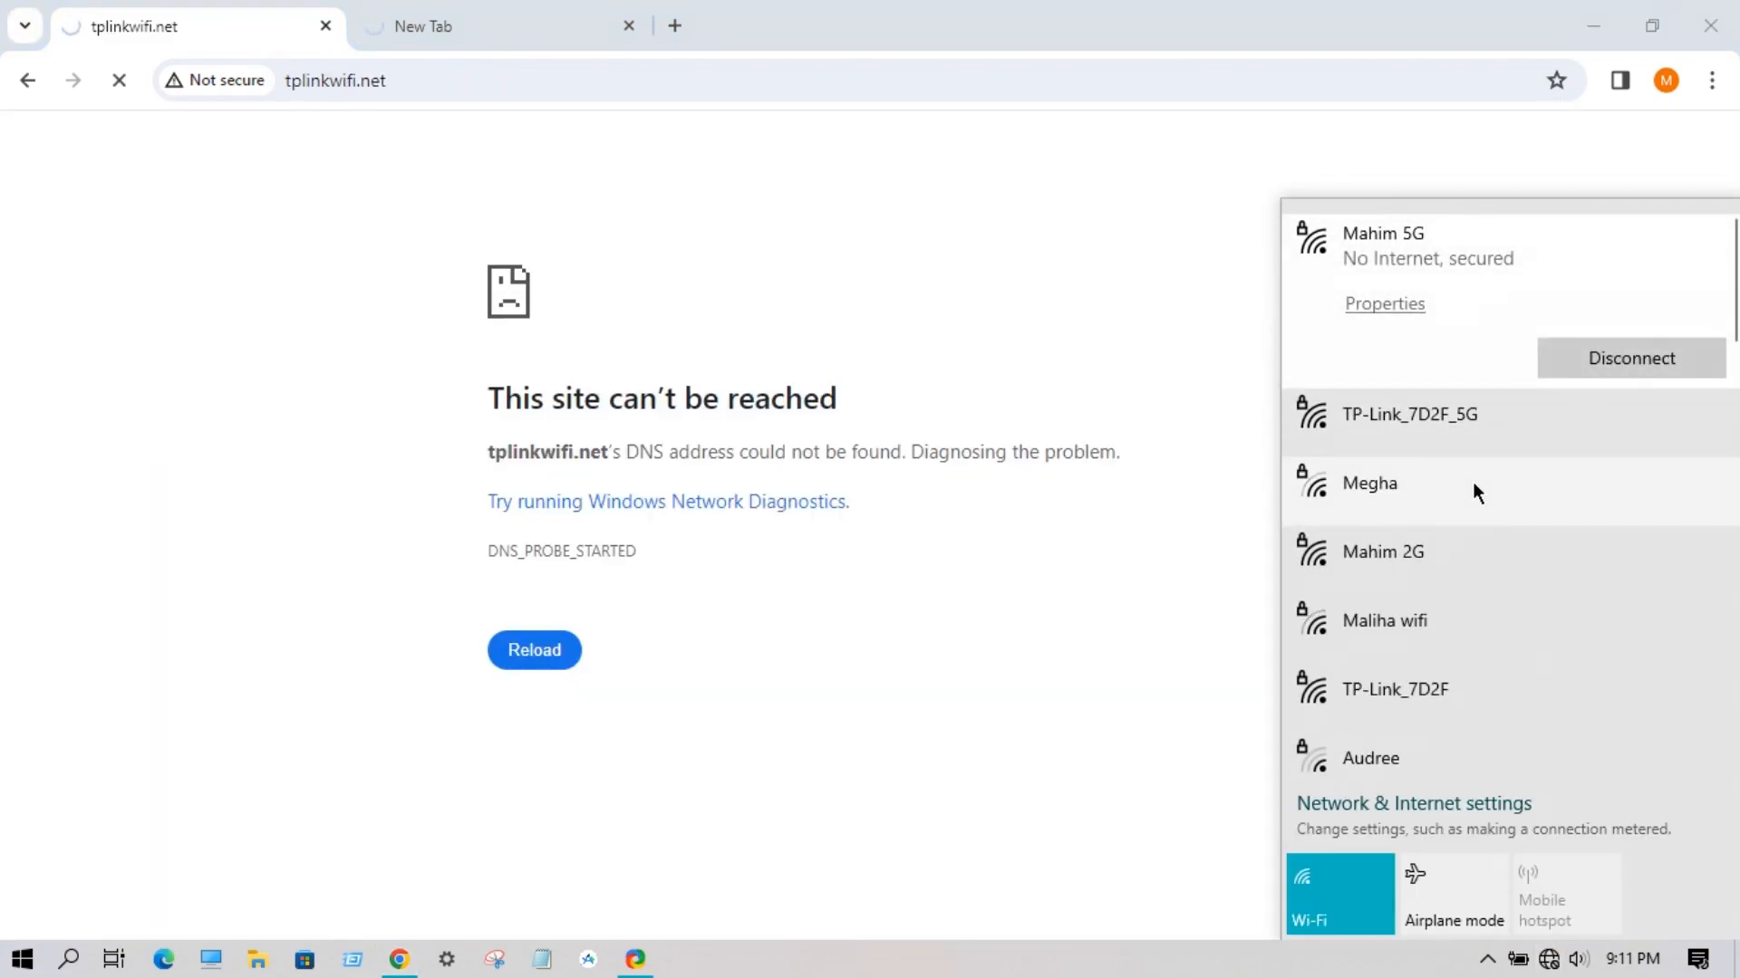
pyautogui.click(1437, 421)
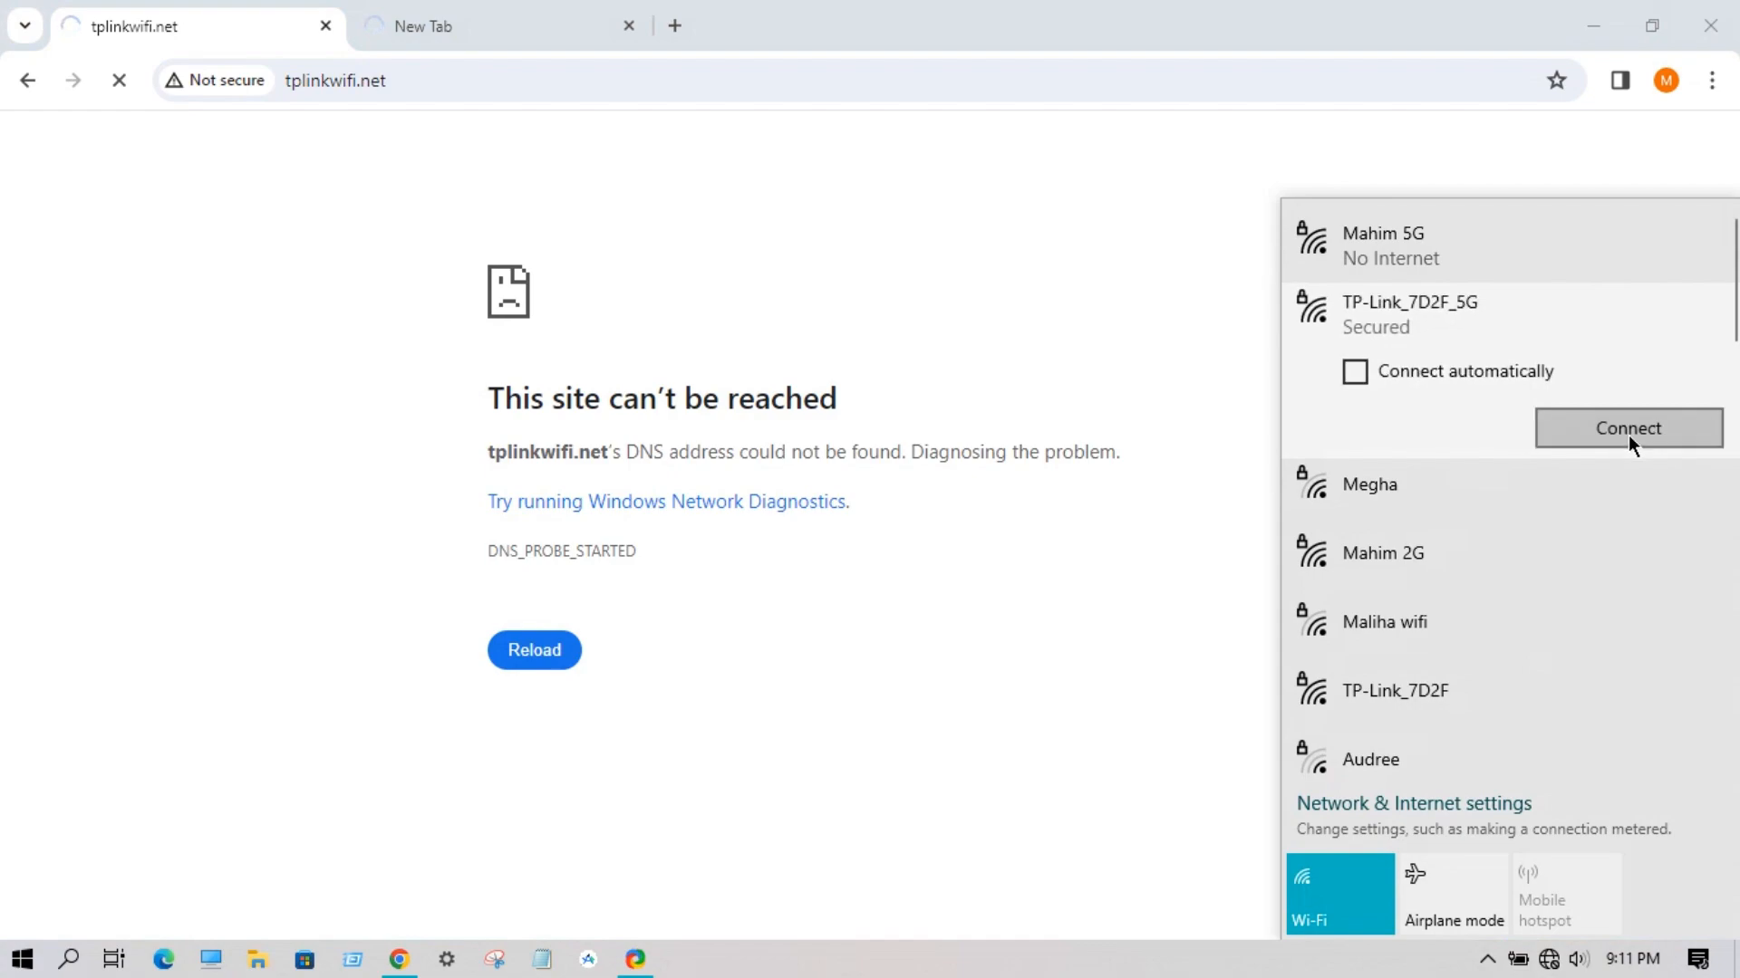
pyautogui.click(1628, 435)
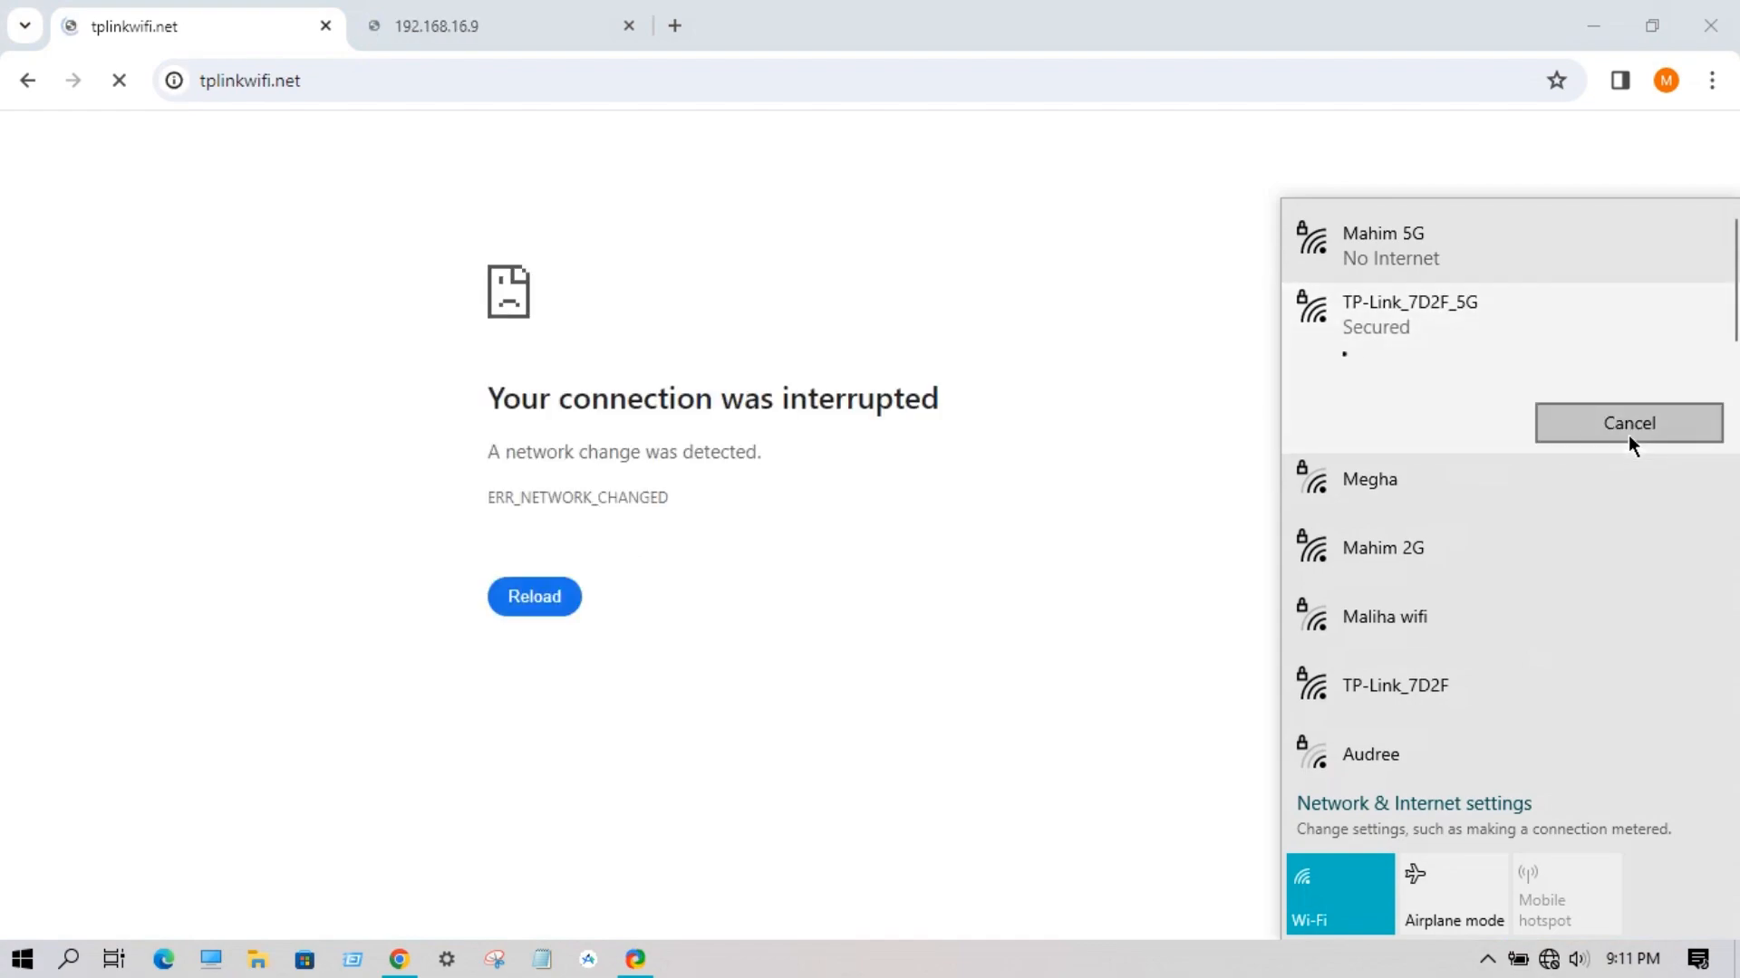
pyautogui.click(324, 36)
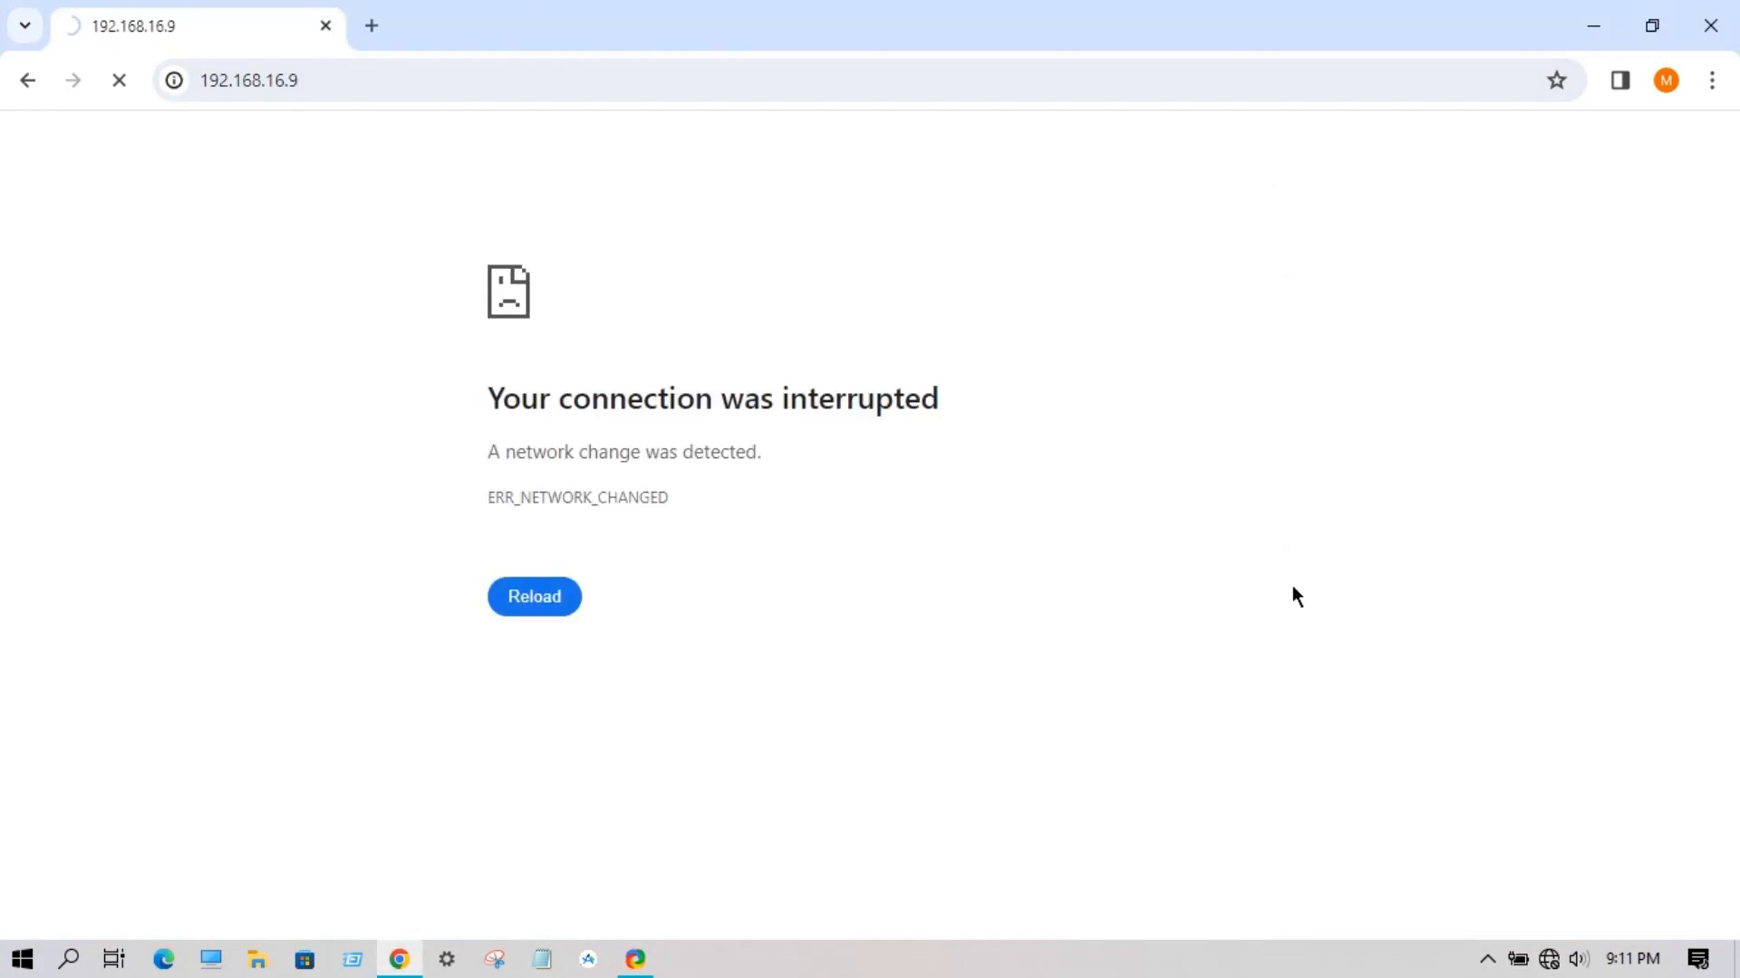
pyautogui.click(1549, 960)
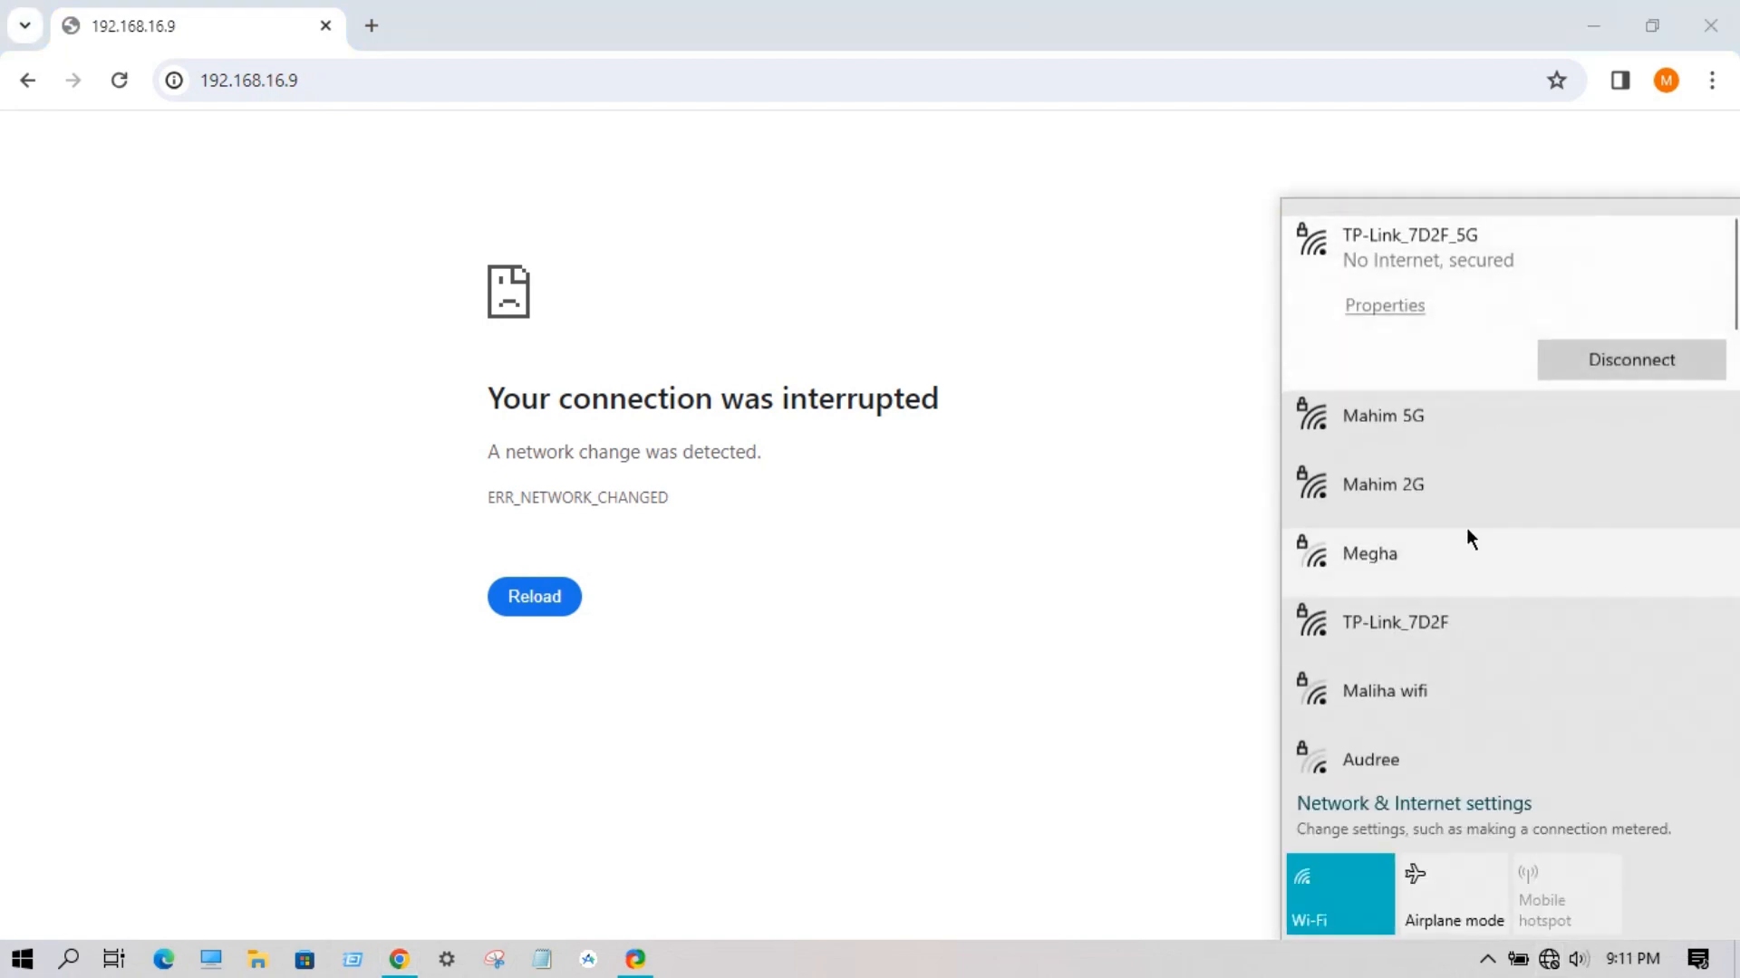
# Reload the 192.168.16.9 page, log in with the administrator password without saving it in the browser, and open the advanced settings
pyautogui.click(120, 80)
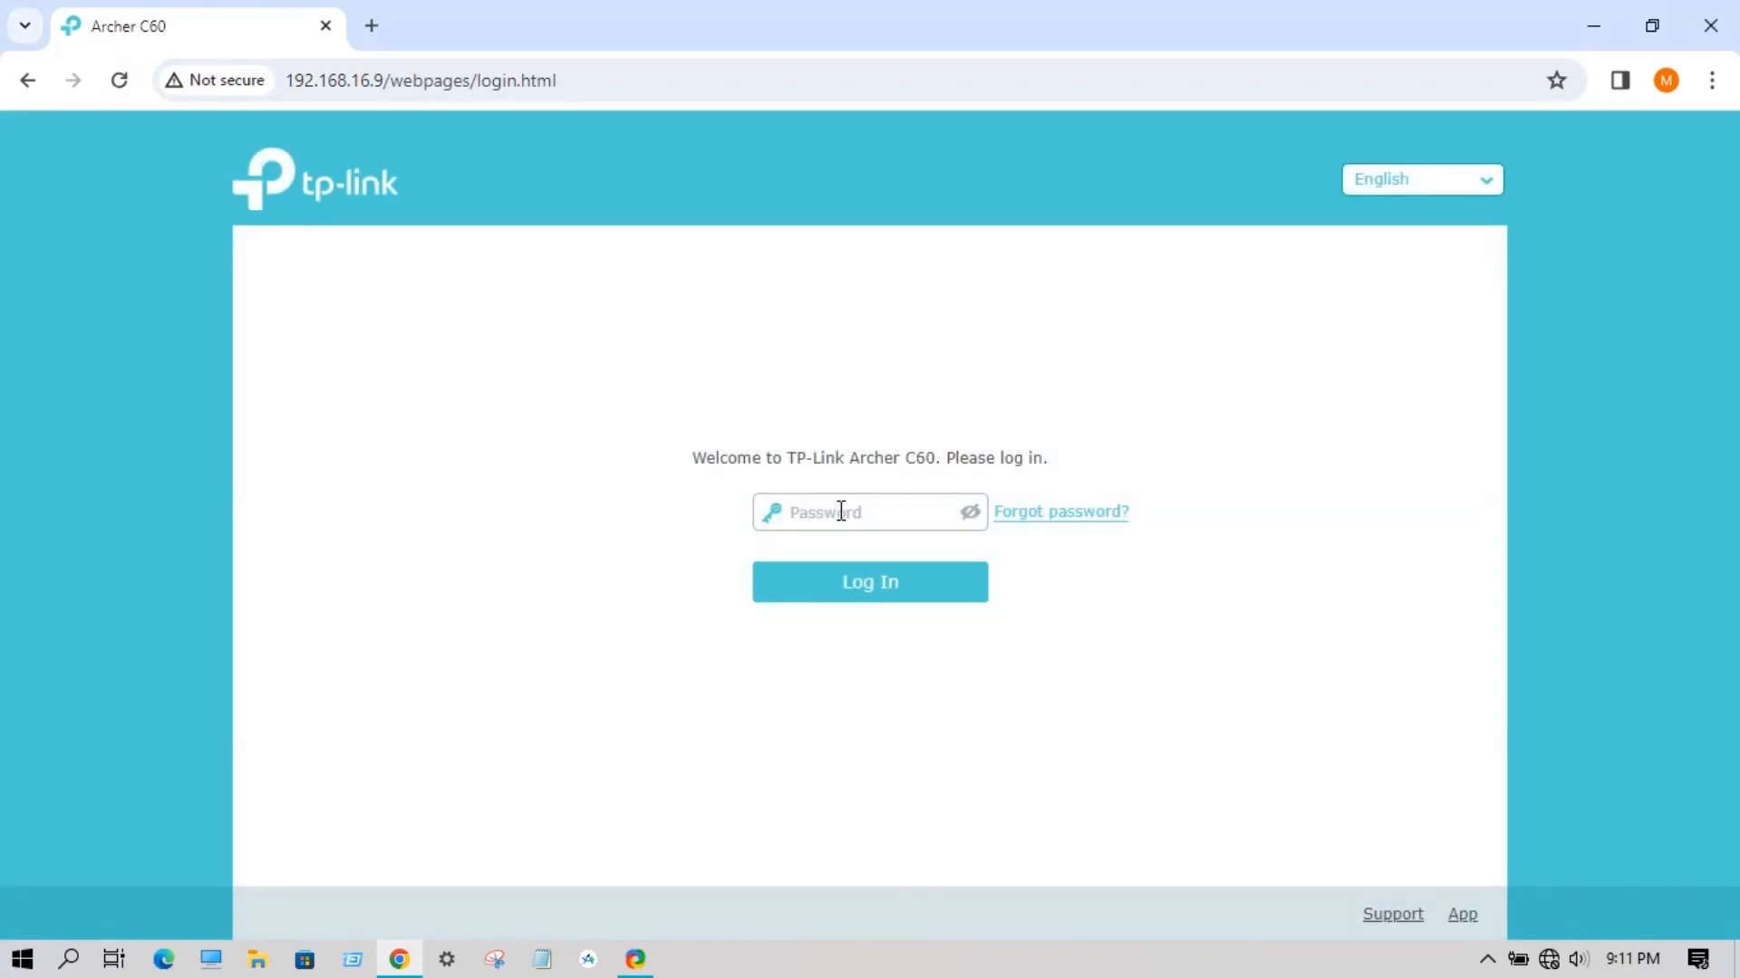
pyautogui.click(841, 512)
pyautogui.write('••••••••')
pyautogui.press('Return')
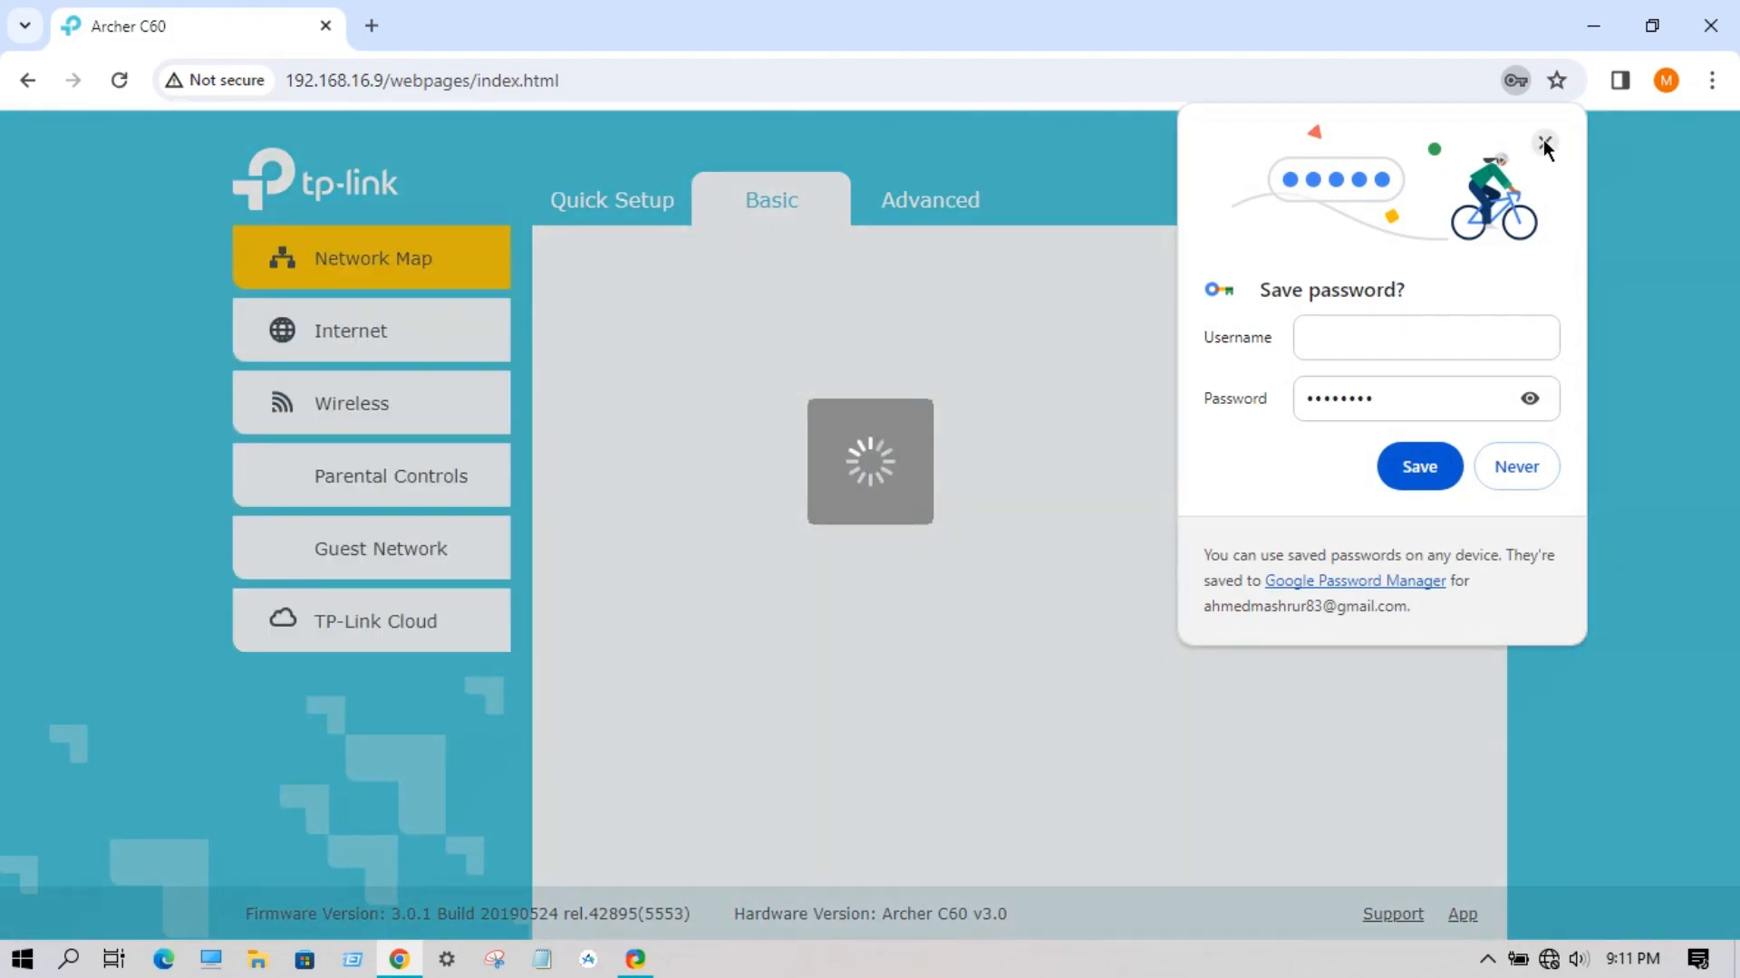
pyautogui.click(1544, 145)
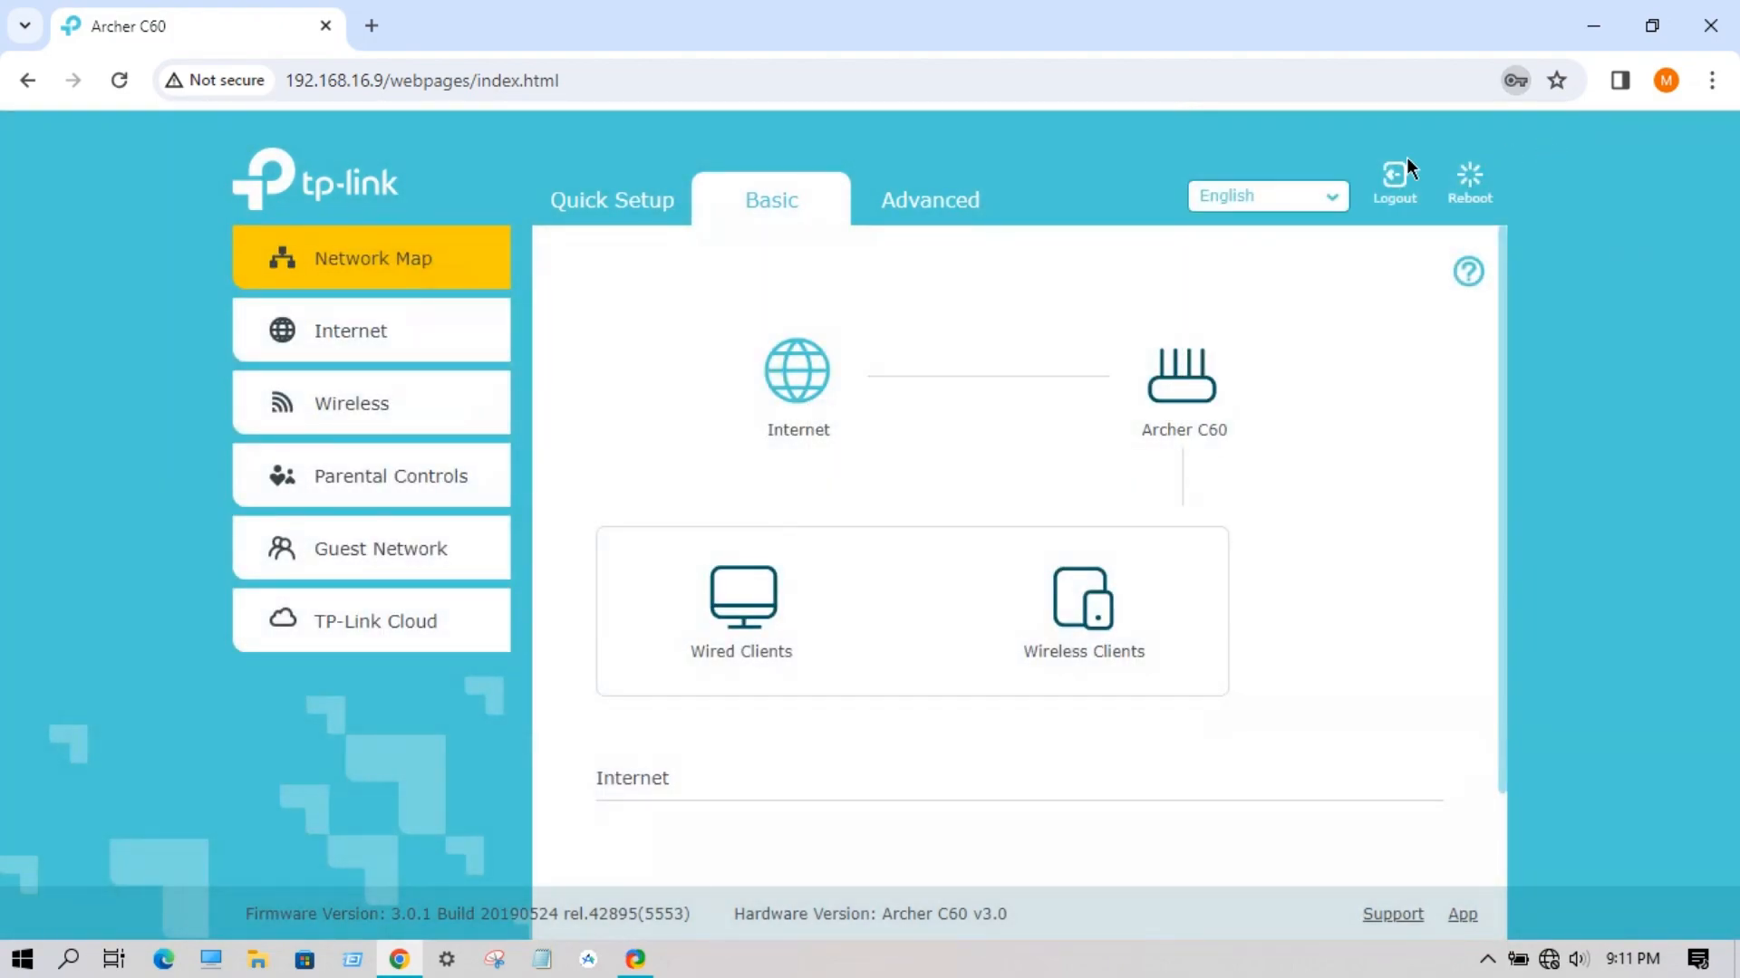
pyautogui.click(947, 221)
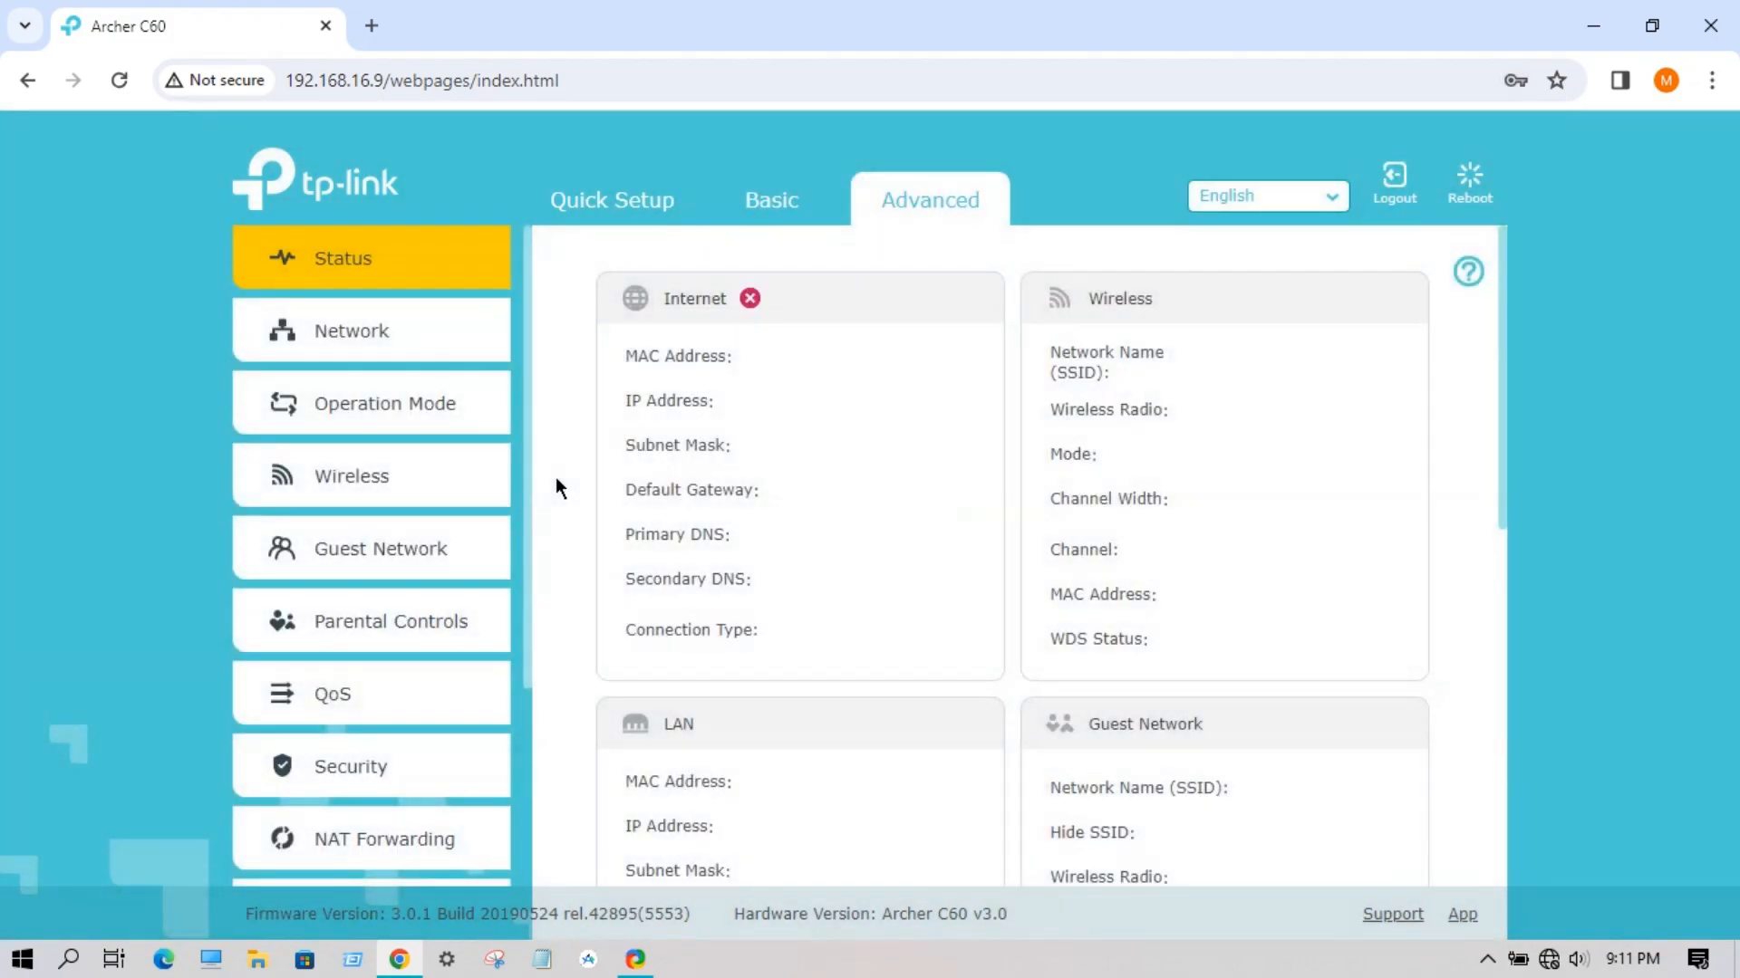
# Open the router's System Parameters and enable WDS bridging for the 2.4 GHz band
pyautogui.scroll(-2, 1116, 499)
pyautogui.scroll(-4, 1116, 498)
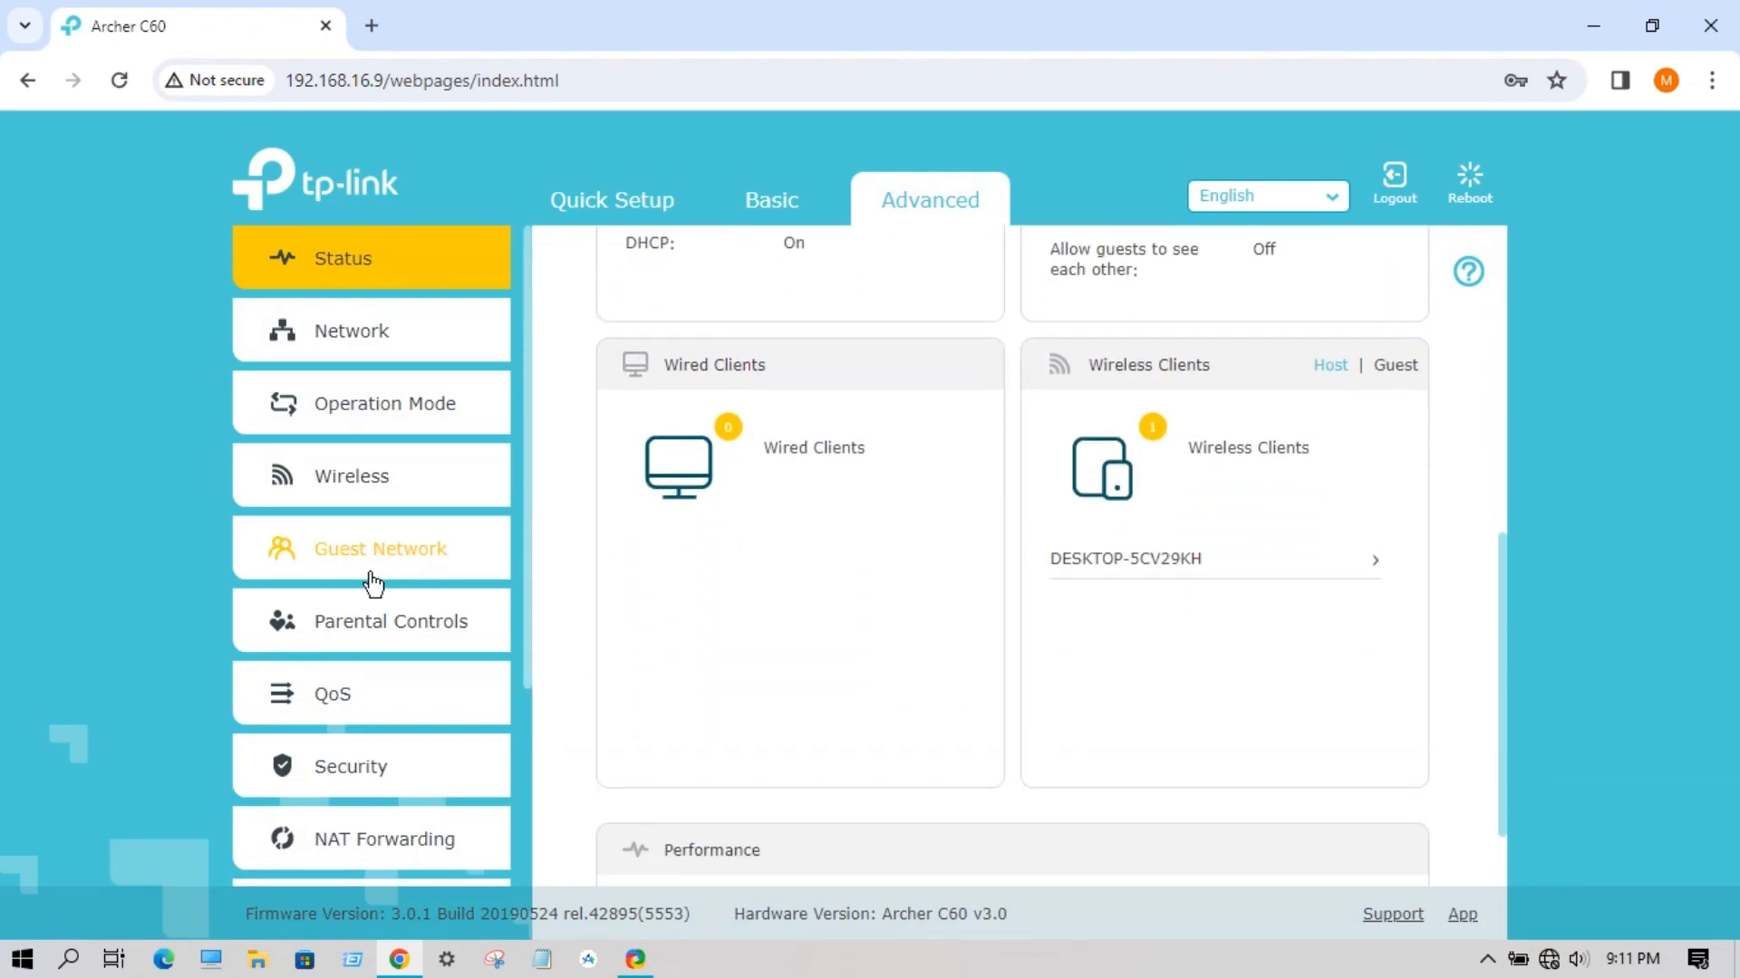
pyautogui.scroll(-3, 373, 580)
pyautogui.click(375, 779)
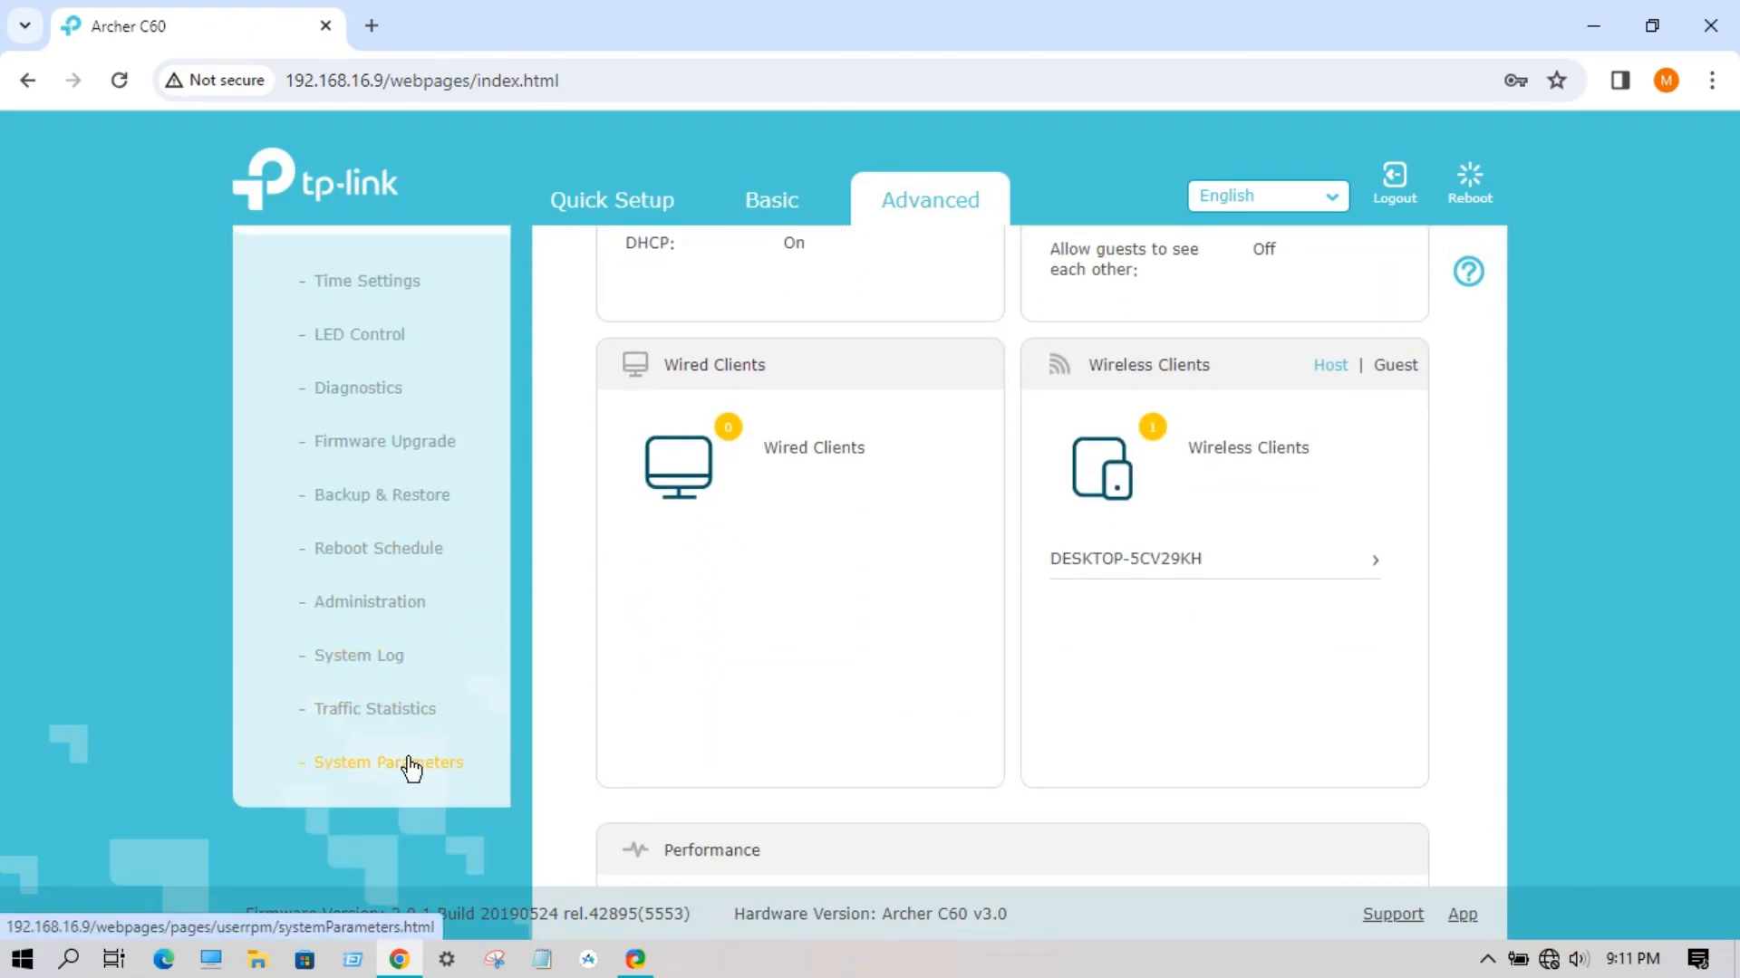
pyautogui.click(410, 764)
pyautogui.scroll(-2, 1262, 508)
pyautogui.scroll(-4, 1220, 480)
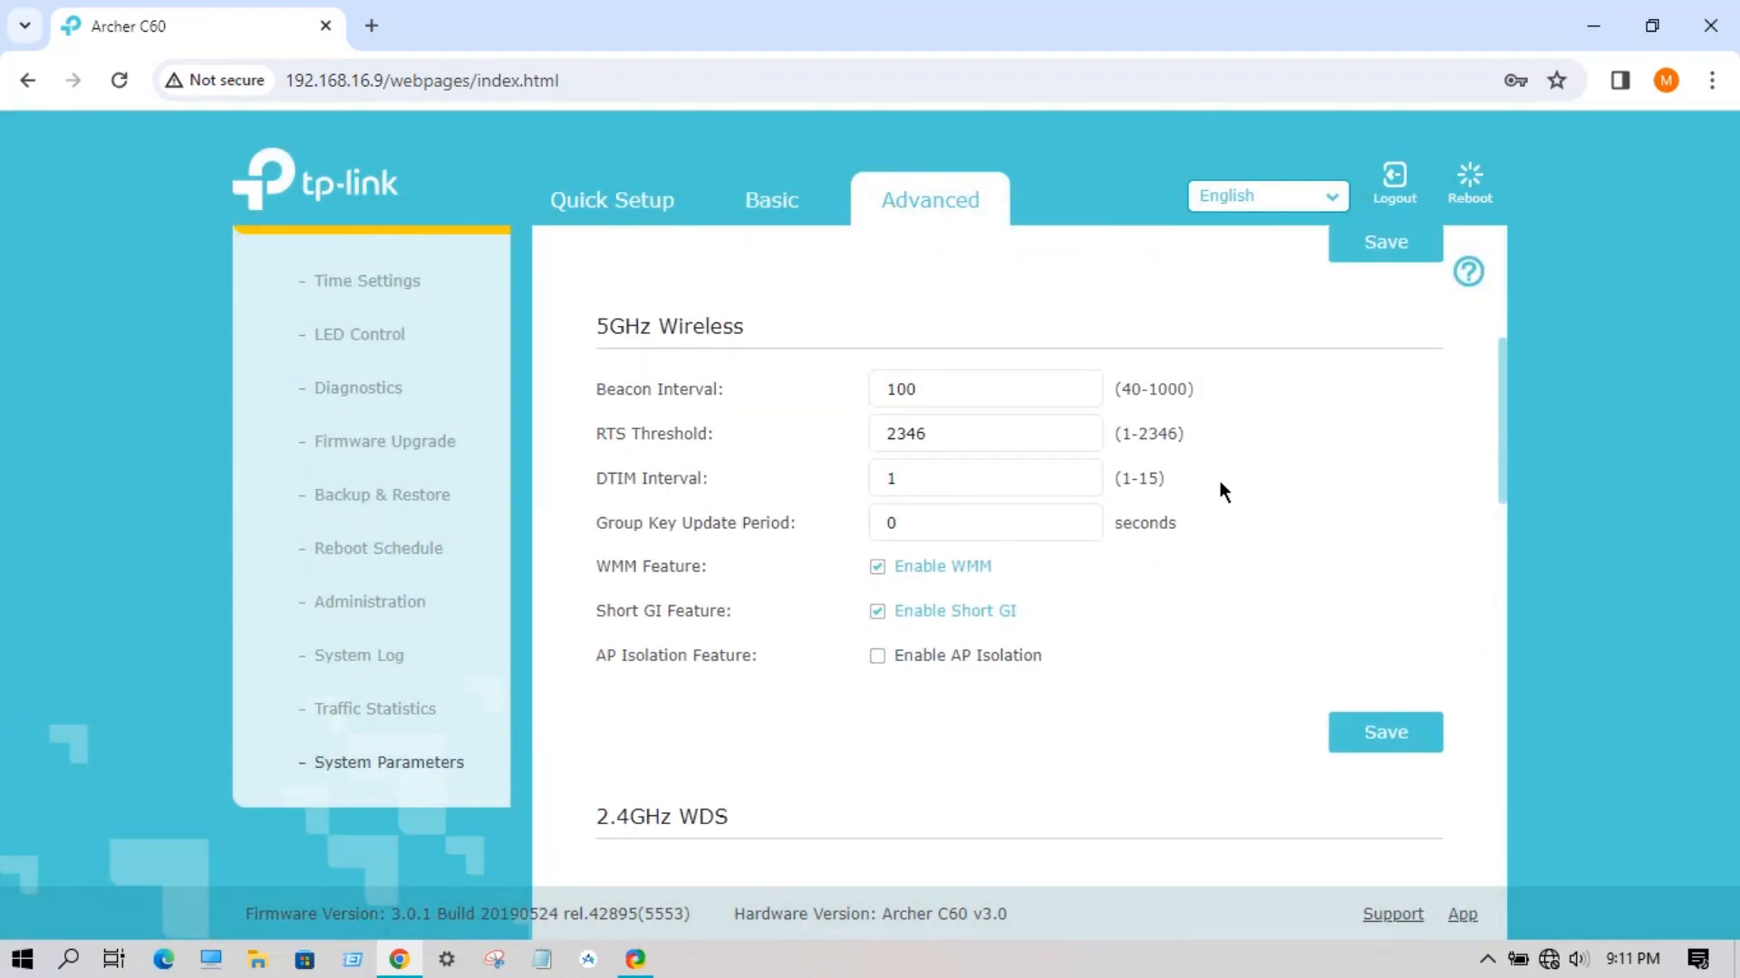
pyautogui.scroll(-3, 1219, 481)
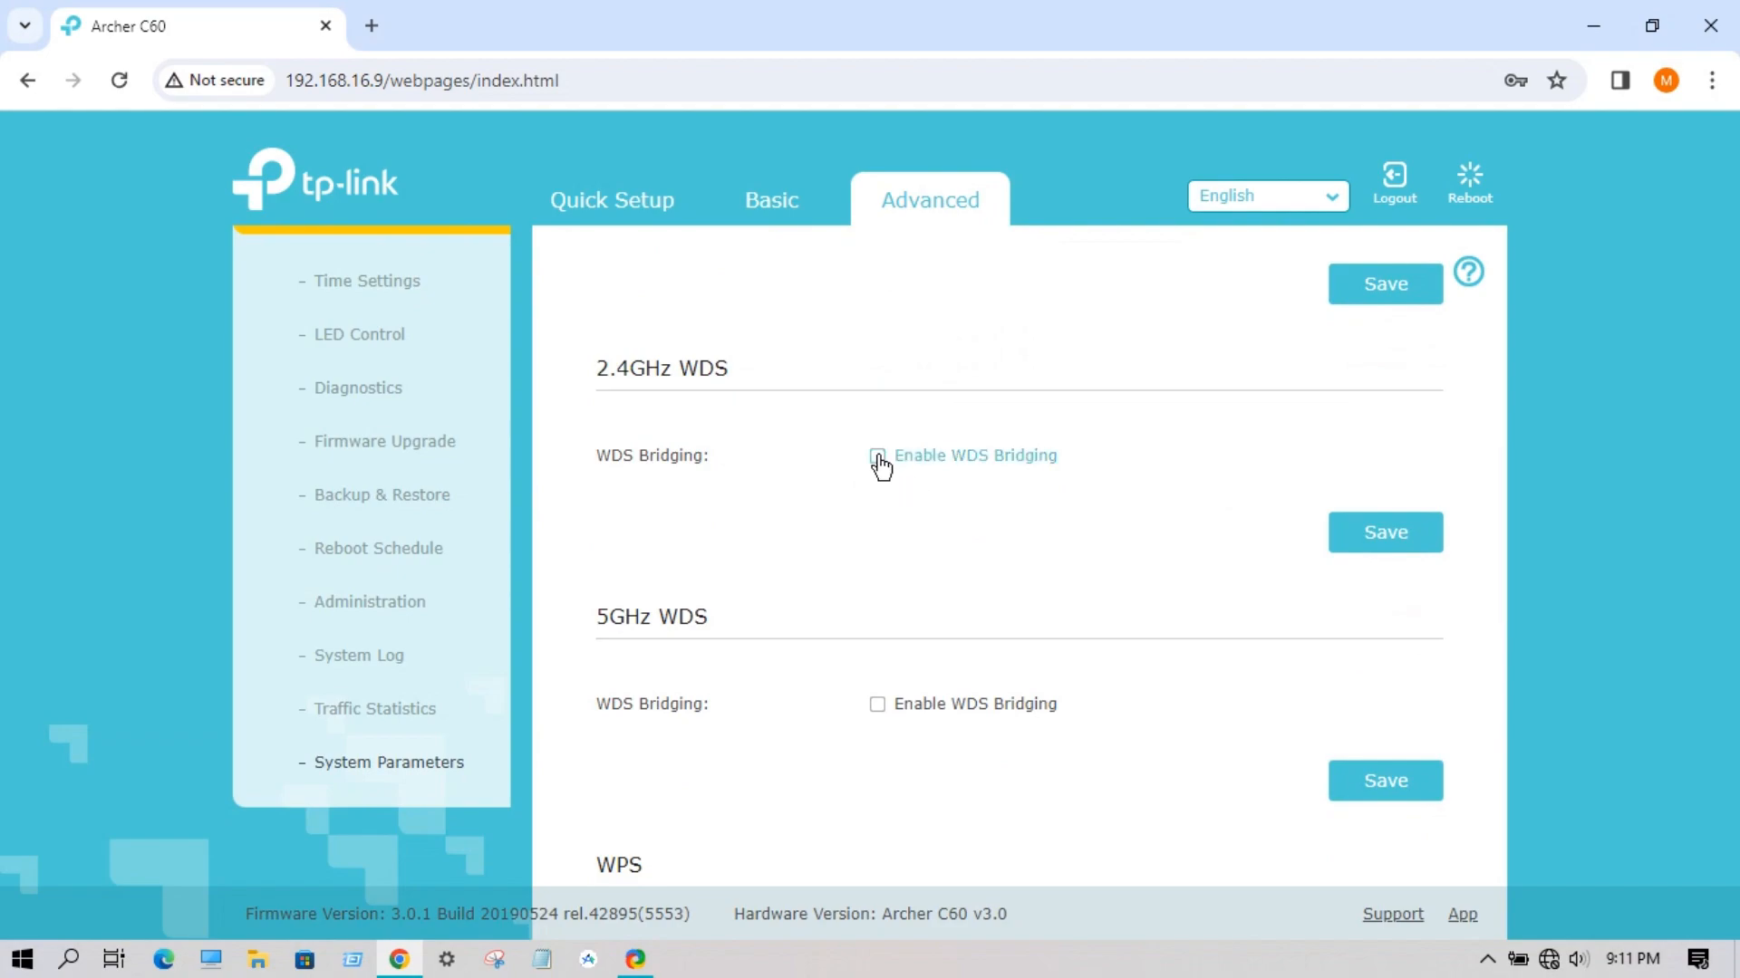
pyautogui.click(877, 457)
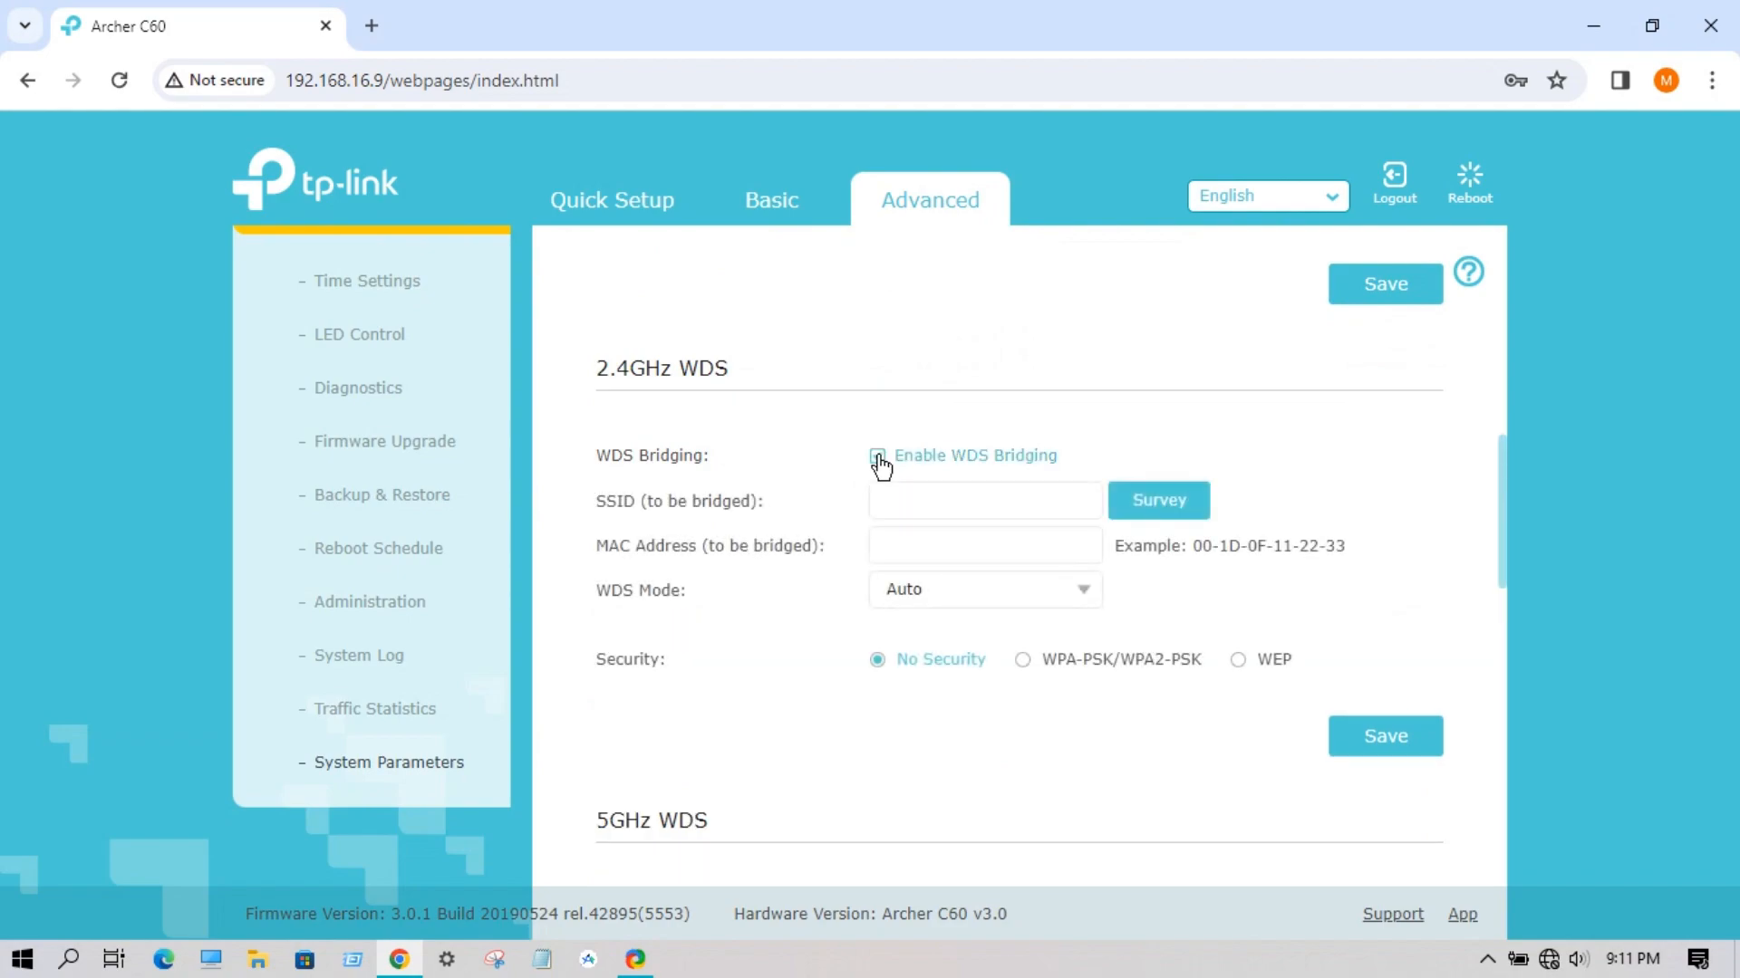
# Survey nearby access points, choose the fourth listed network on channel 11 as the 2.4 GHz WDS bridge, enter its Wi-Fi password and save
pyautogui.click(1189, 514)
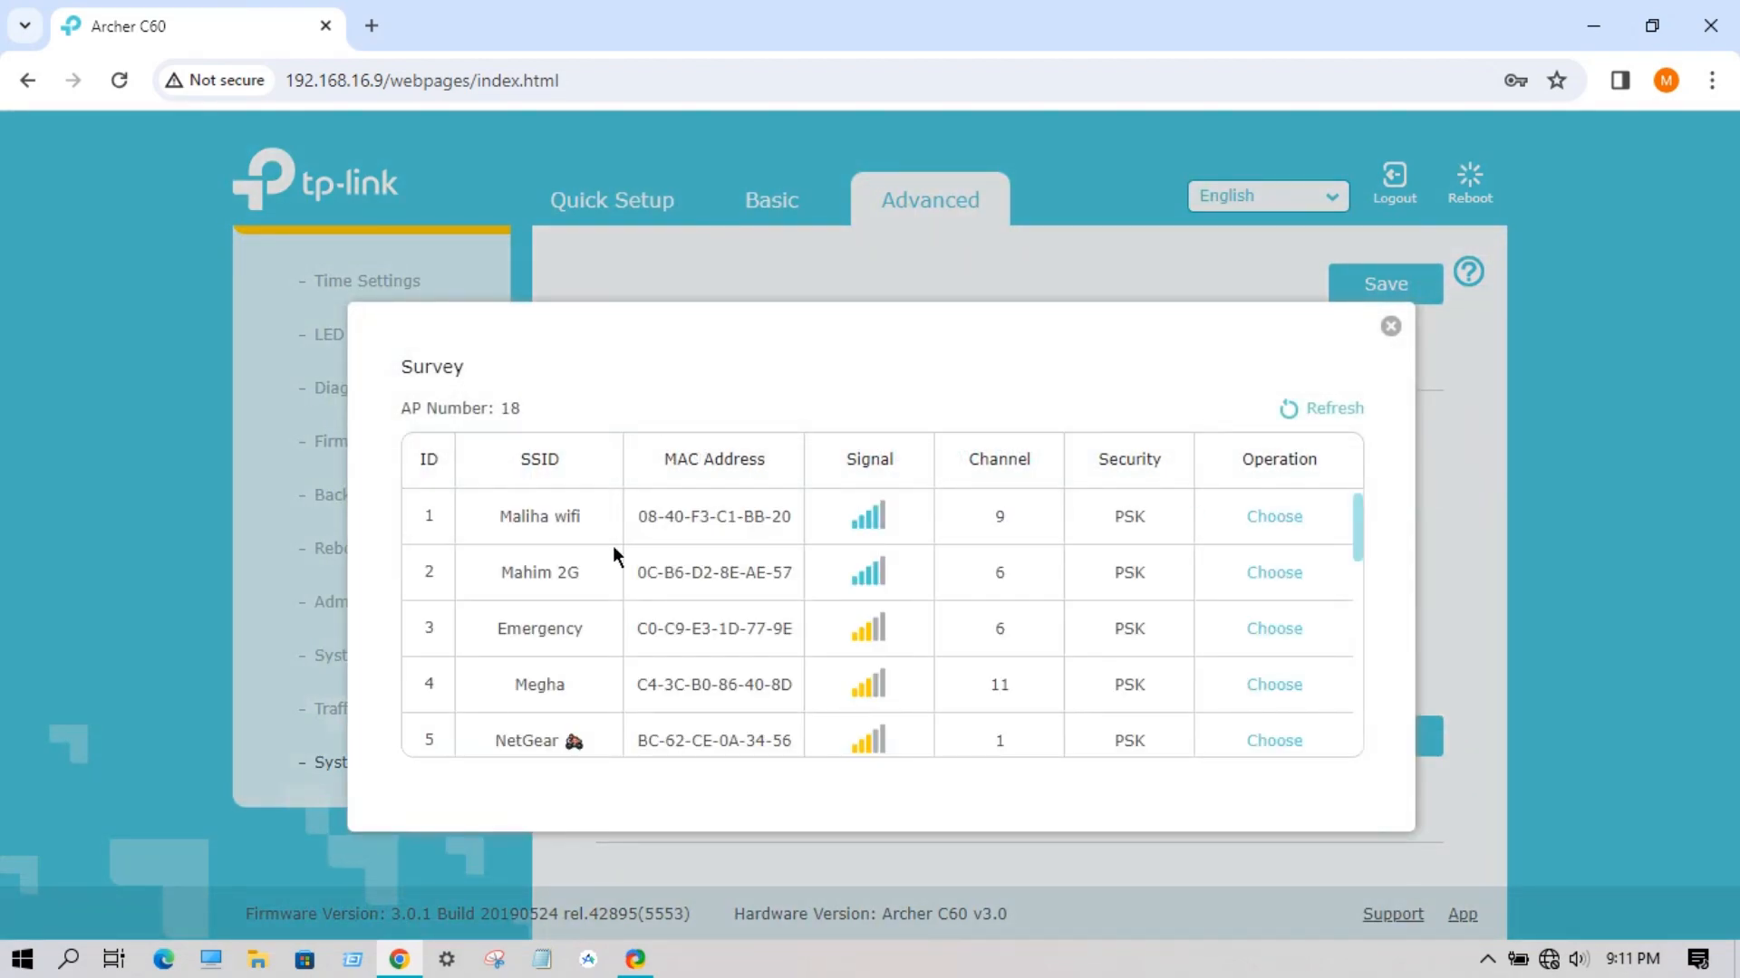
pyautogui.click(1266, 686)
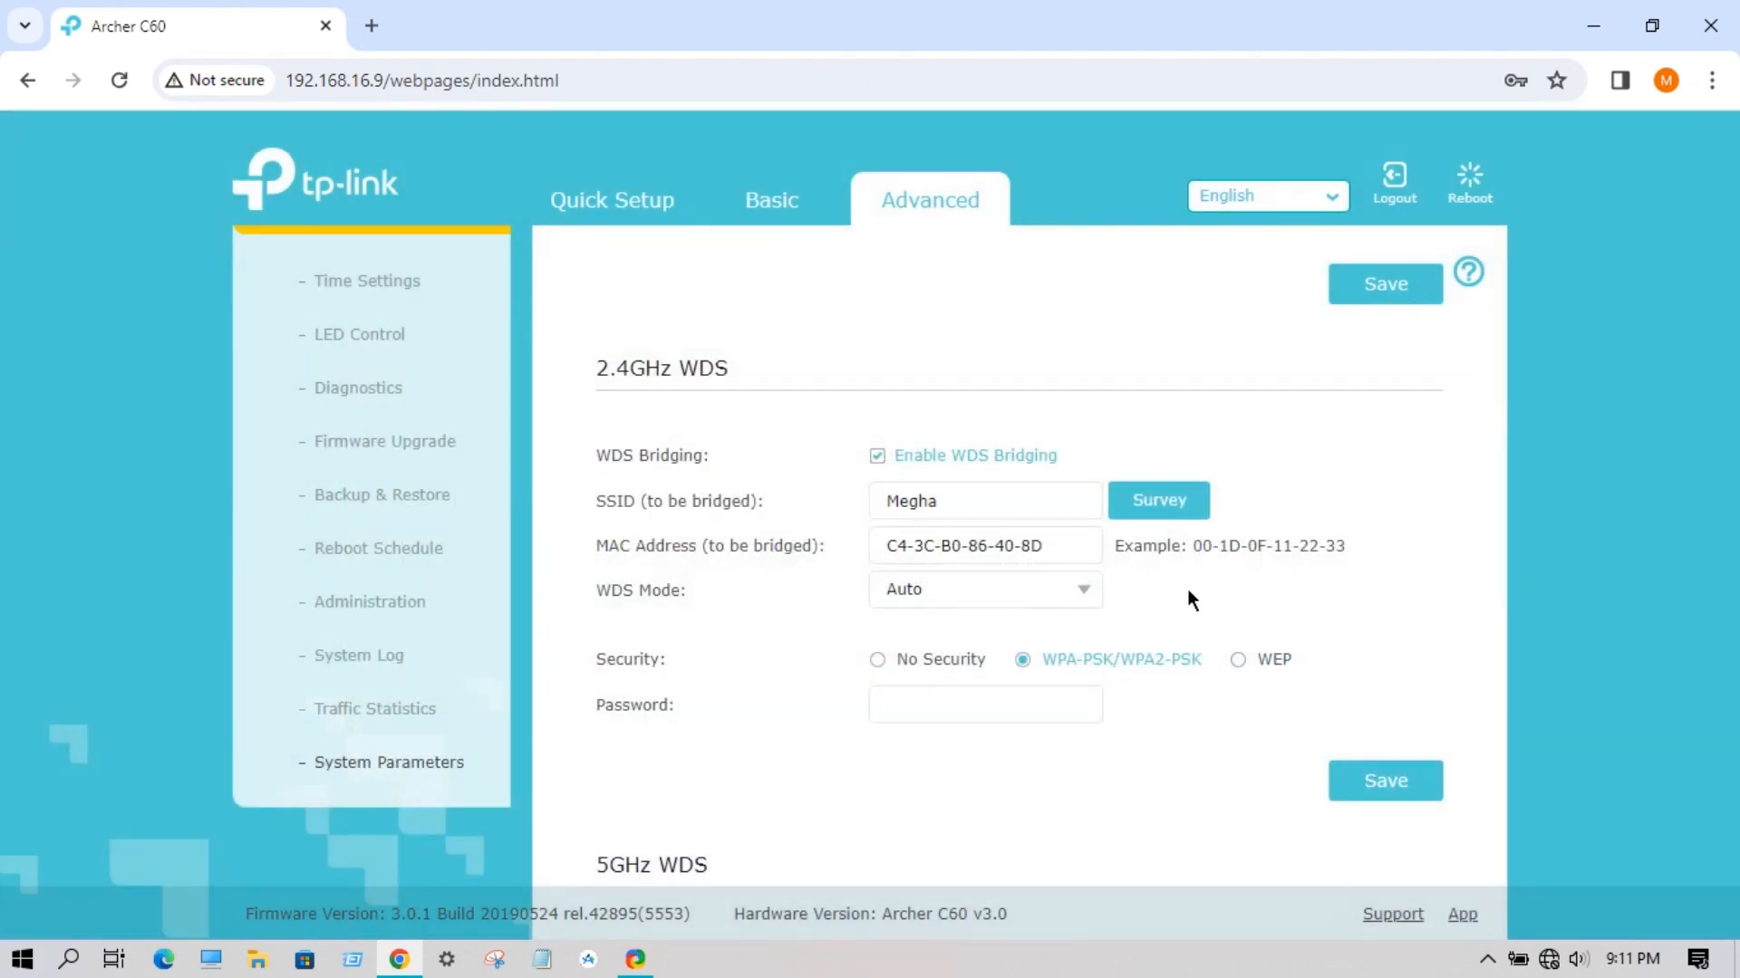
pyautogui.scroll(-1, 1187, 590)
pyautogui.click(936, 660)
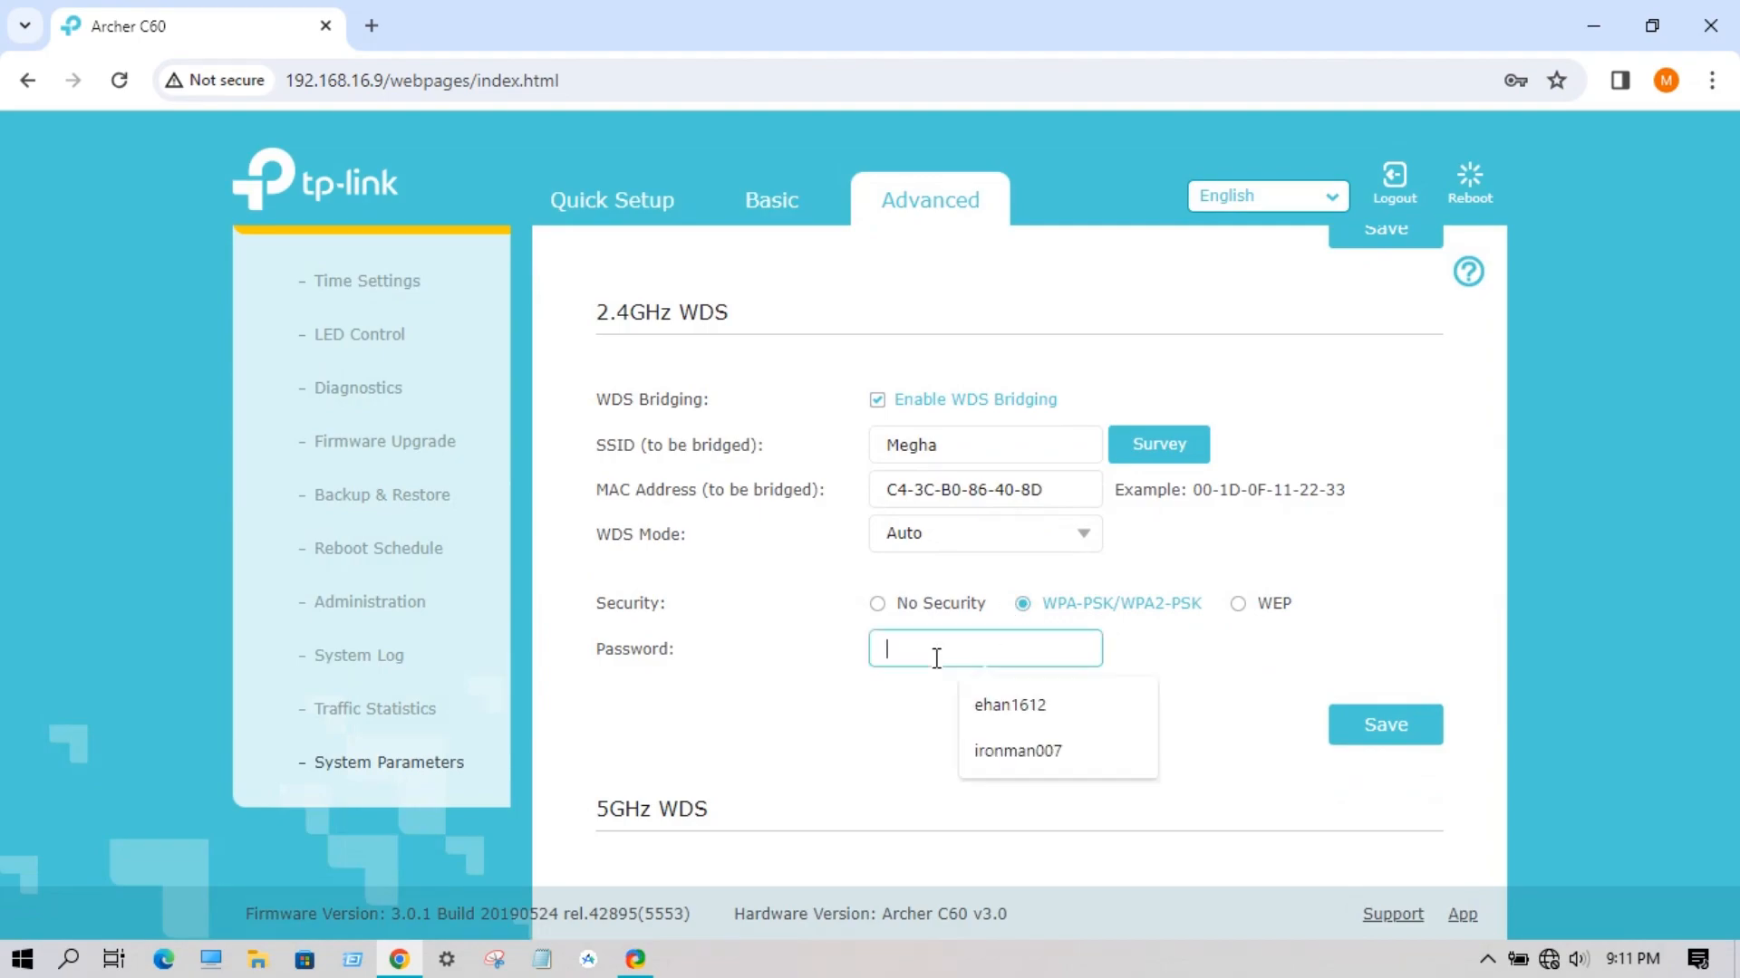
pyautogui.click(1024, 709)
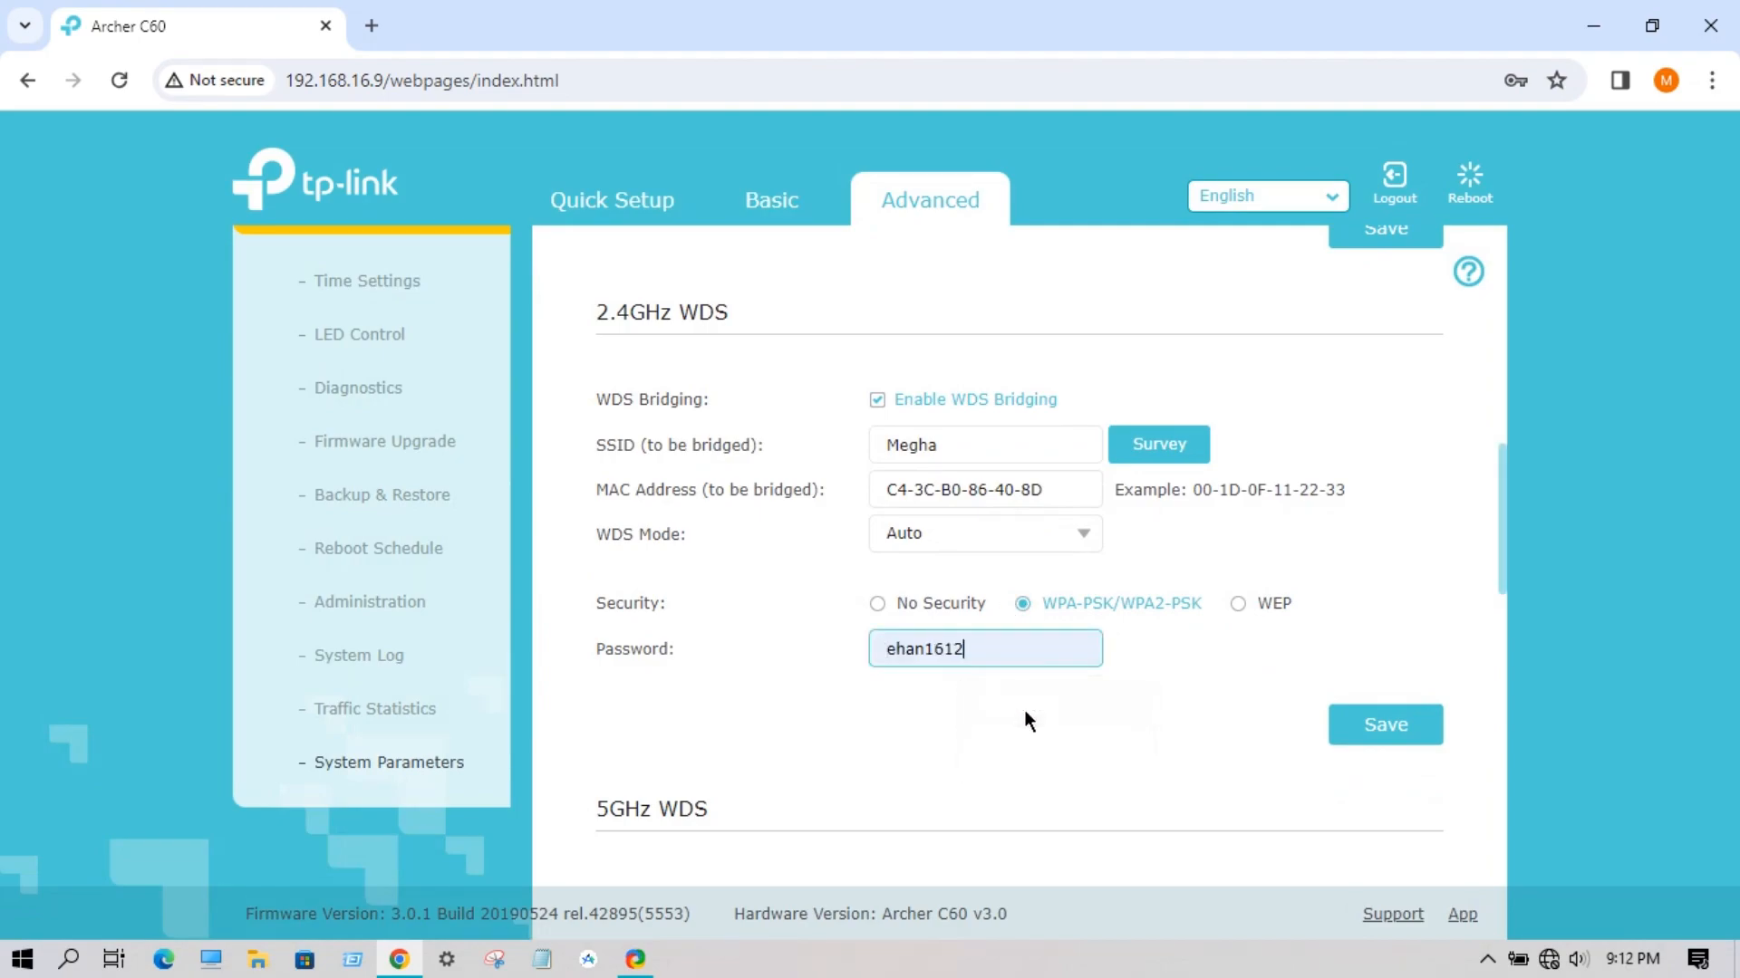
pyautogui.click(1398, 737)
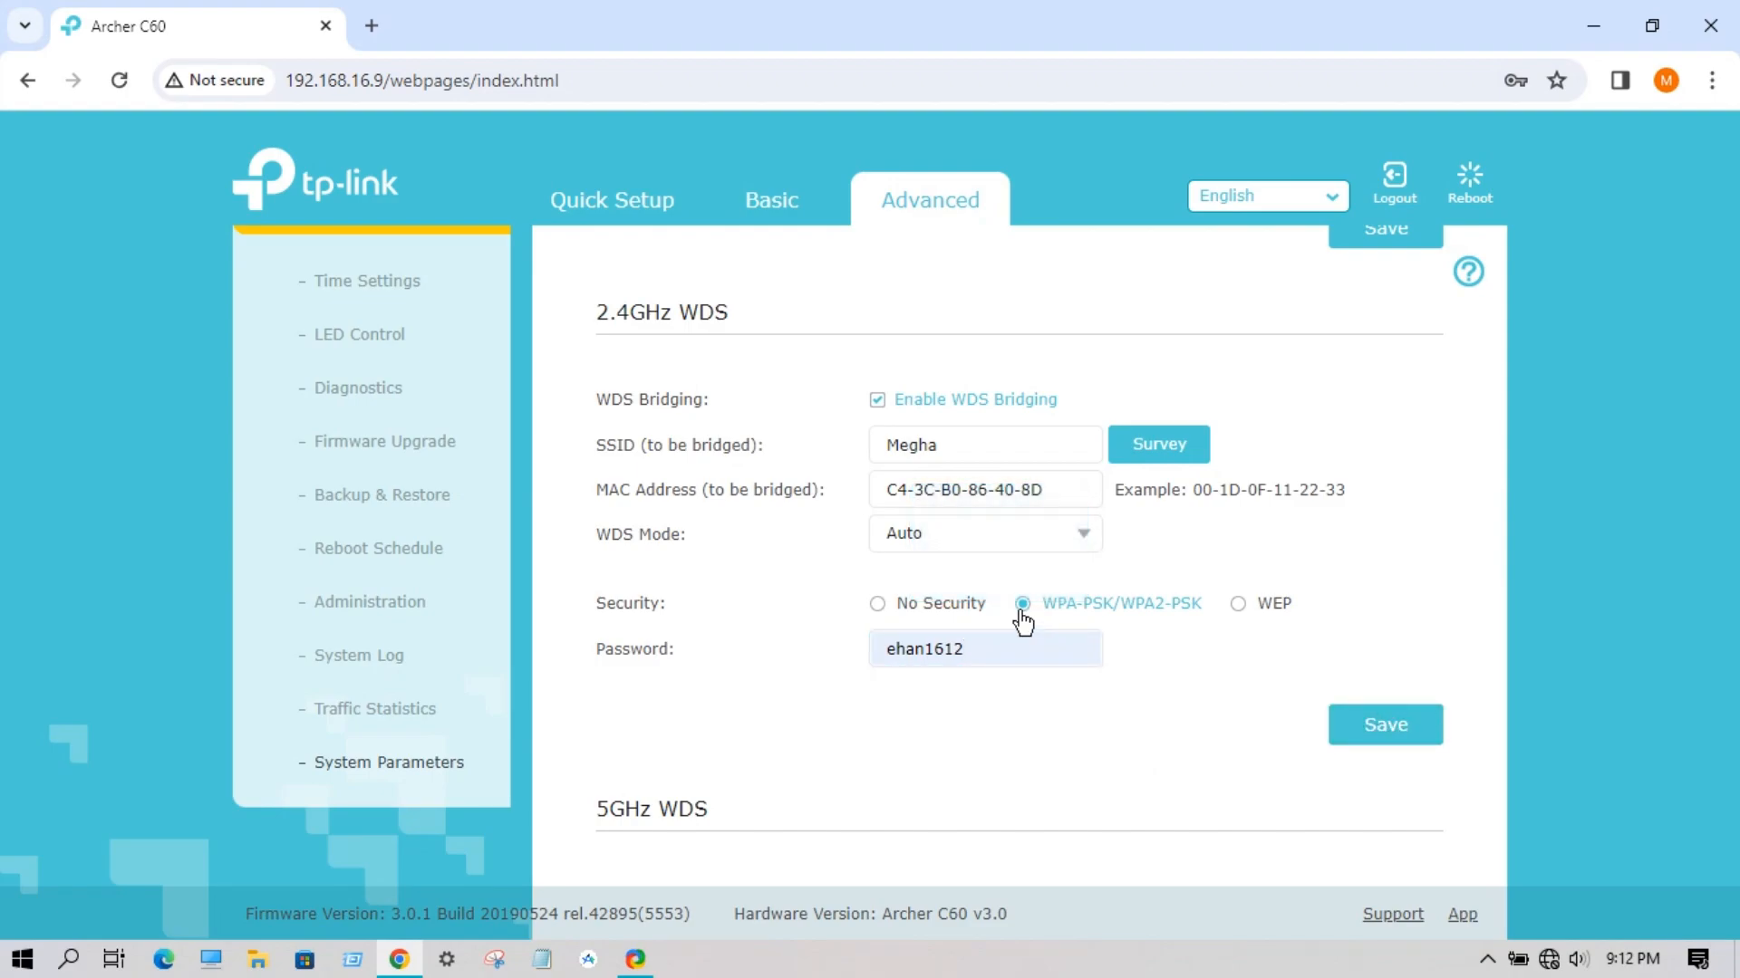
# Open the wireless settings and replace the 2.4 GHz network name (SSID) with the owner's first name
pyautogui.scroll(-2, 1020, 616)
pyautogui.scroll(-2, 1019, 611)
pyautogui.scroll(4, 1020, 616)
pyautogui.scroll(8, 392, 498)
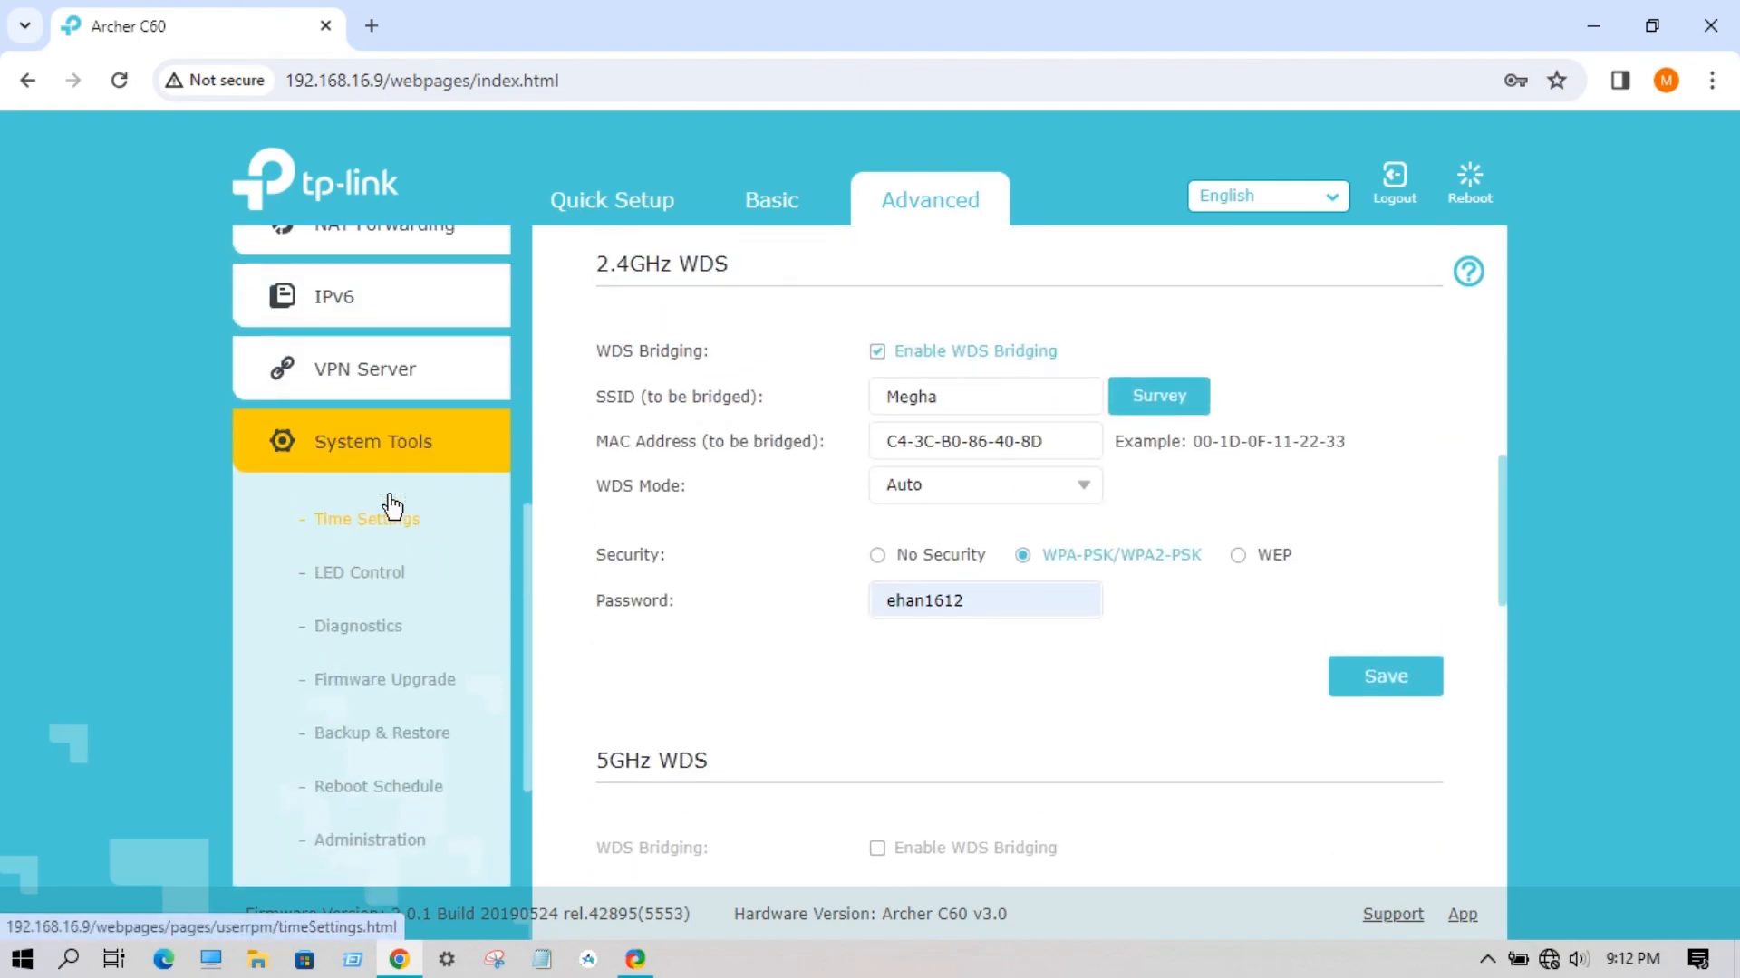
pyautogui.scroll(2, 392, 506)
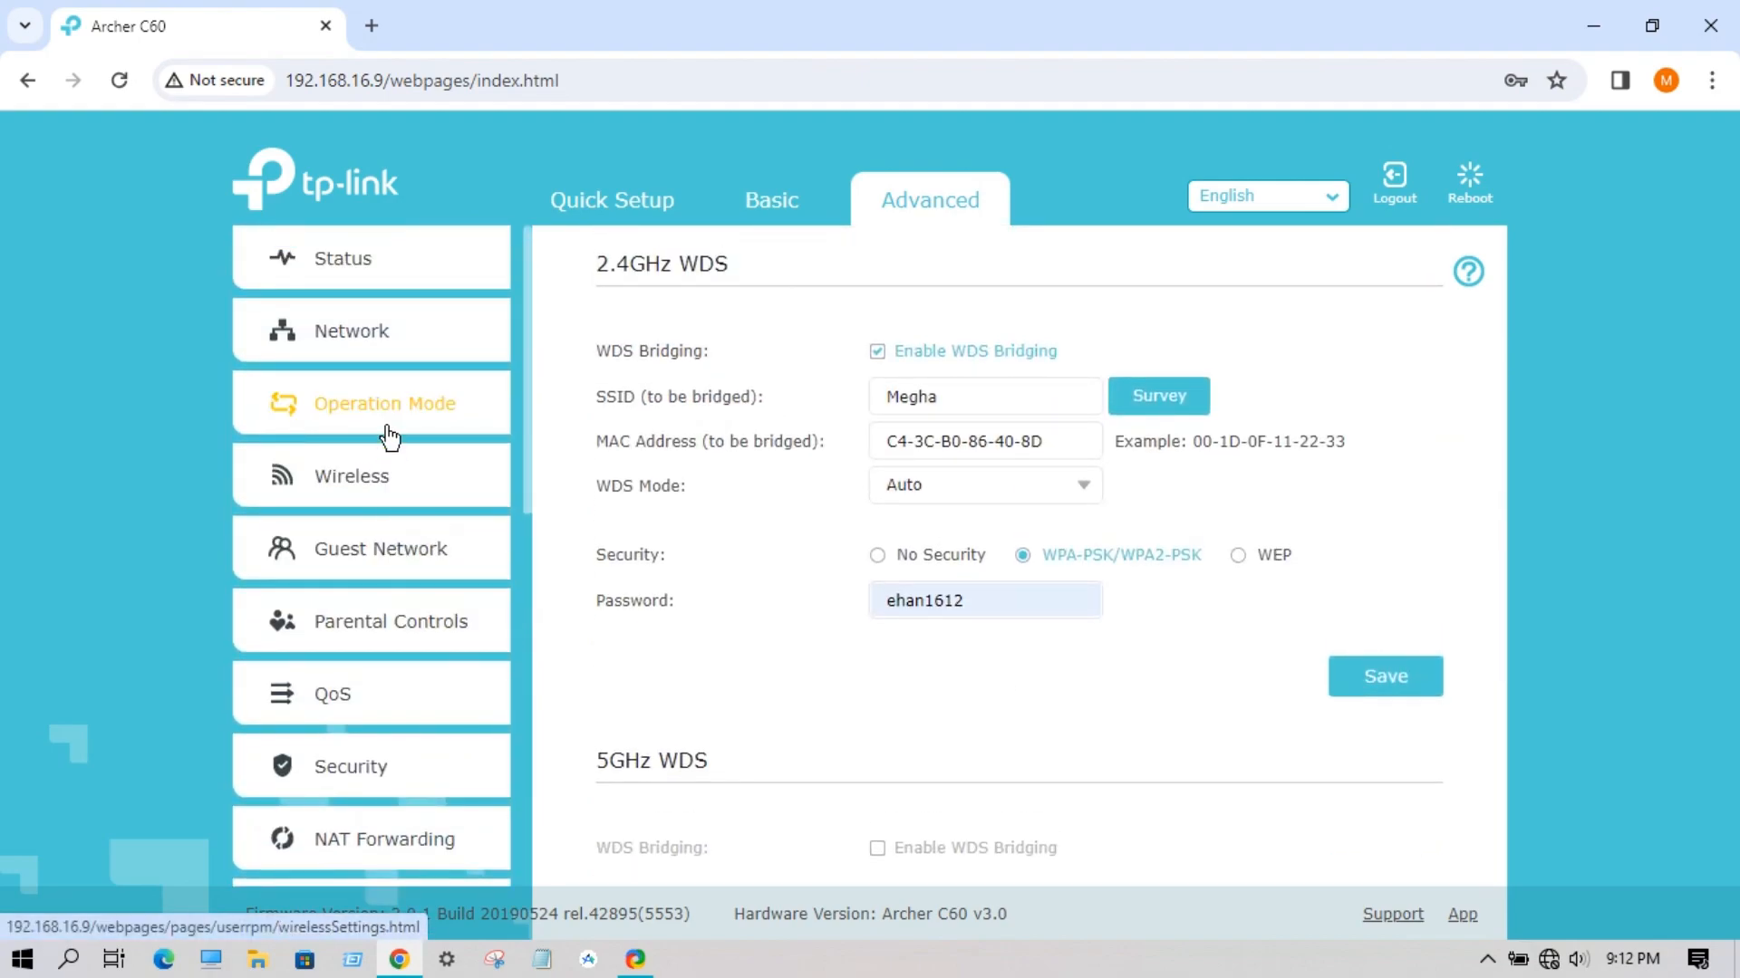
pyautogui.click(349, 489)
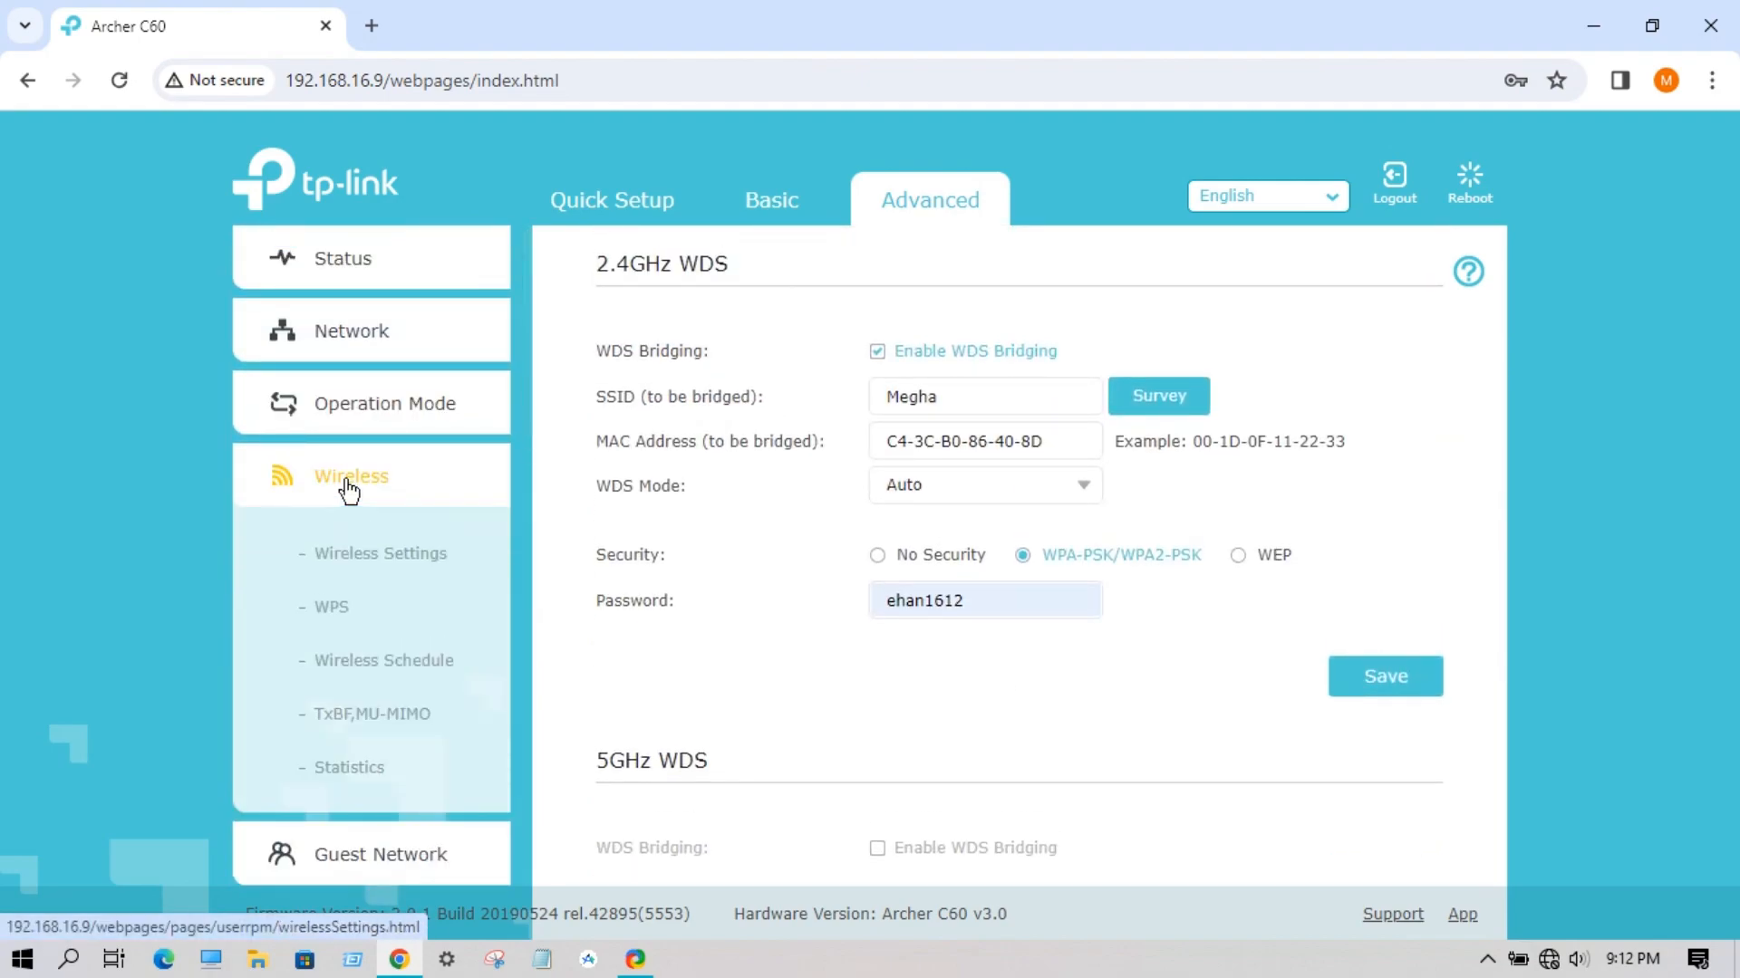
pyautogui.click(422, 555)
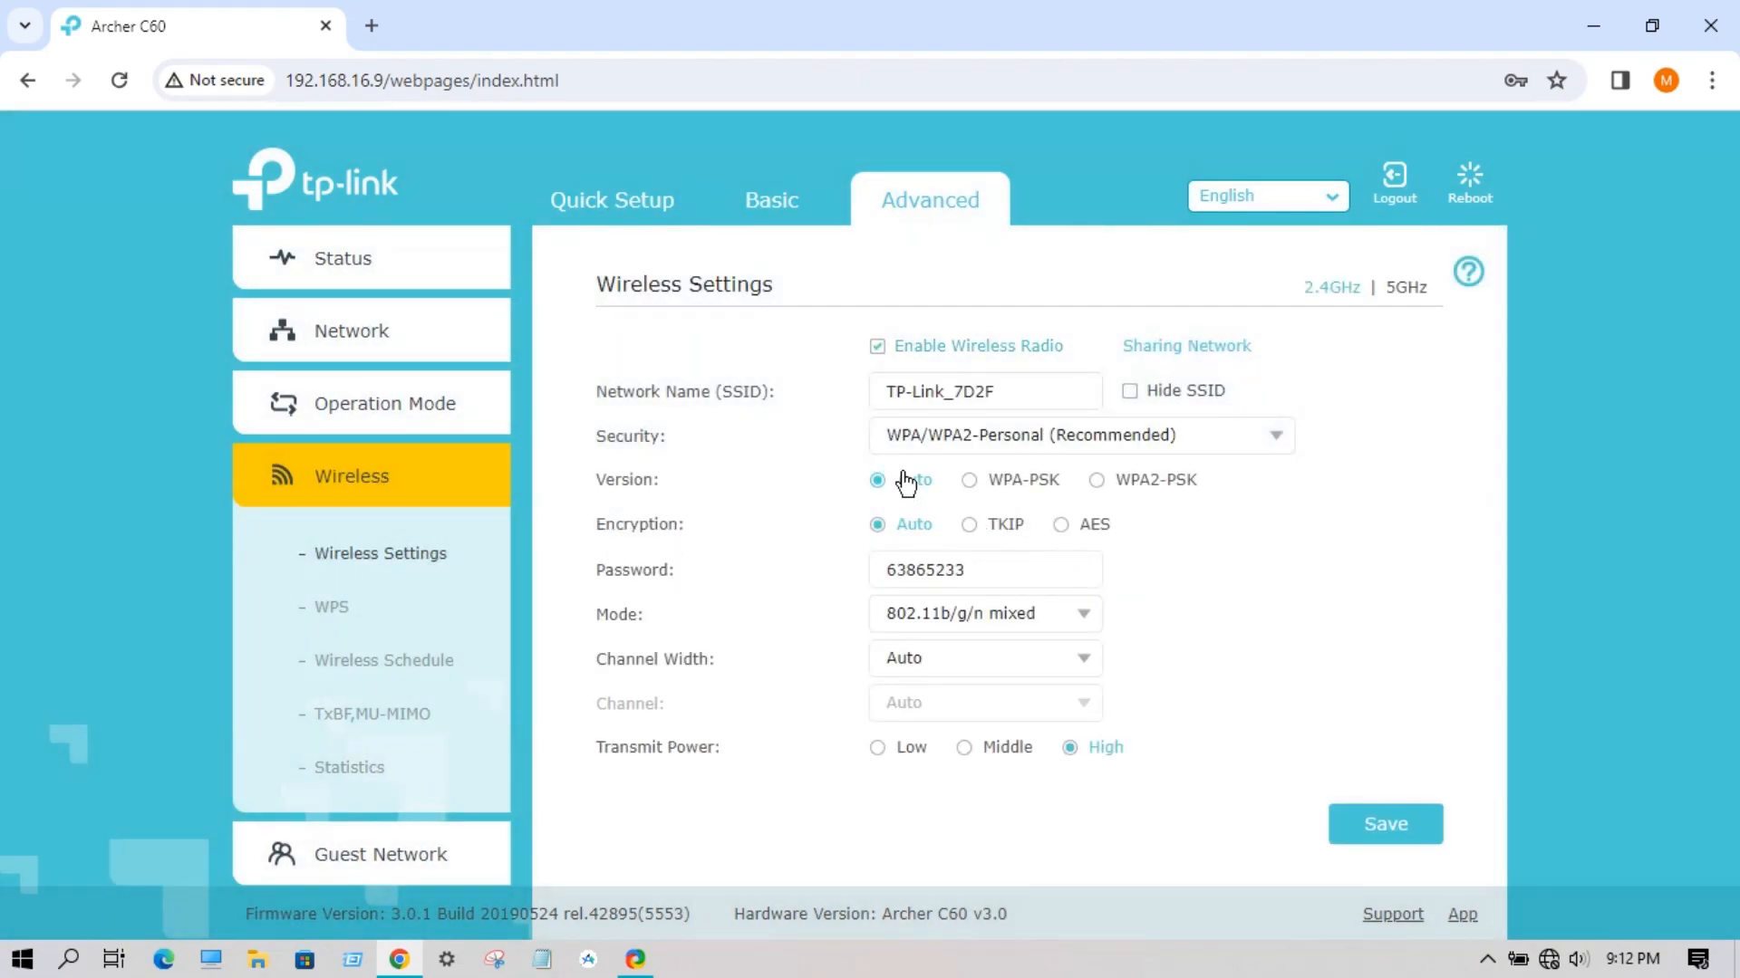
pyautogui.click(1011, 382)
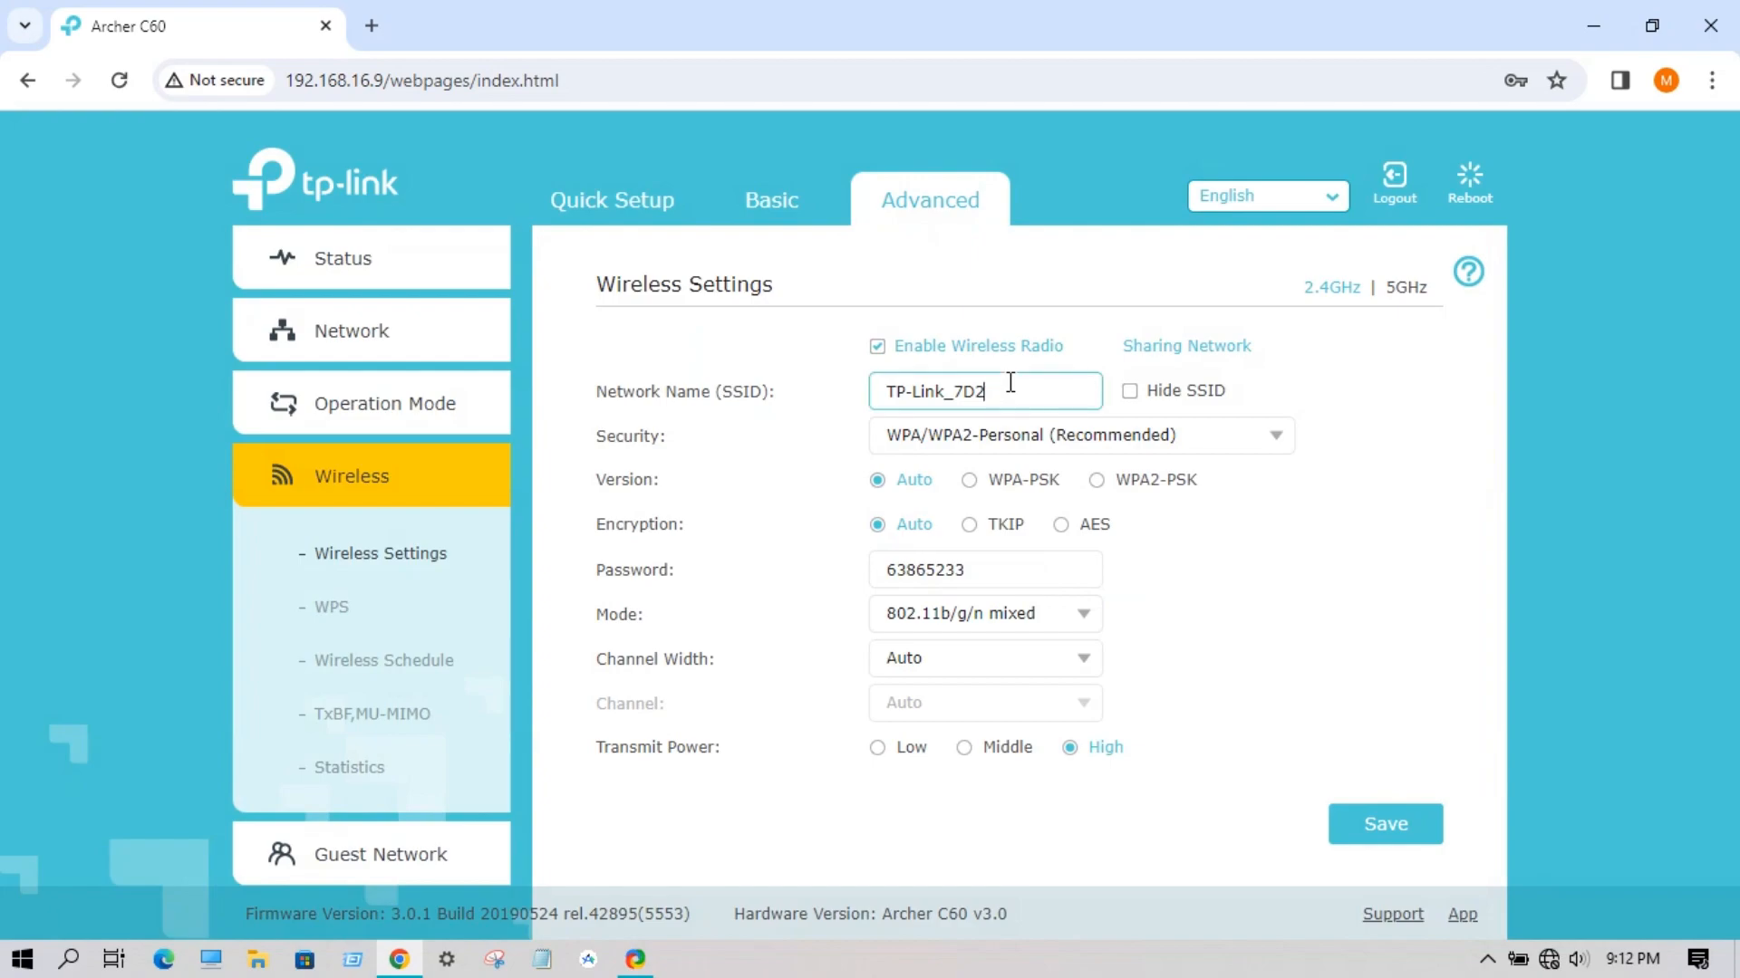
pyautogui.press('BackSpace')
pyautogui.press('BackSpace')
pyautogui.press('BackSpace')
pyautogui.press('BackSpace')
pyautogui.press('BackSpace')
pyautogui.press('BackSpace')
pyautogui.press('BackSpace')
pyautogui.press('BackSpace')
pyautogui.press('BackSpace')
pyautogui.press('BackSpace')
pyautogui.press('BackSpace')
pyautogui.write('Mahim')
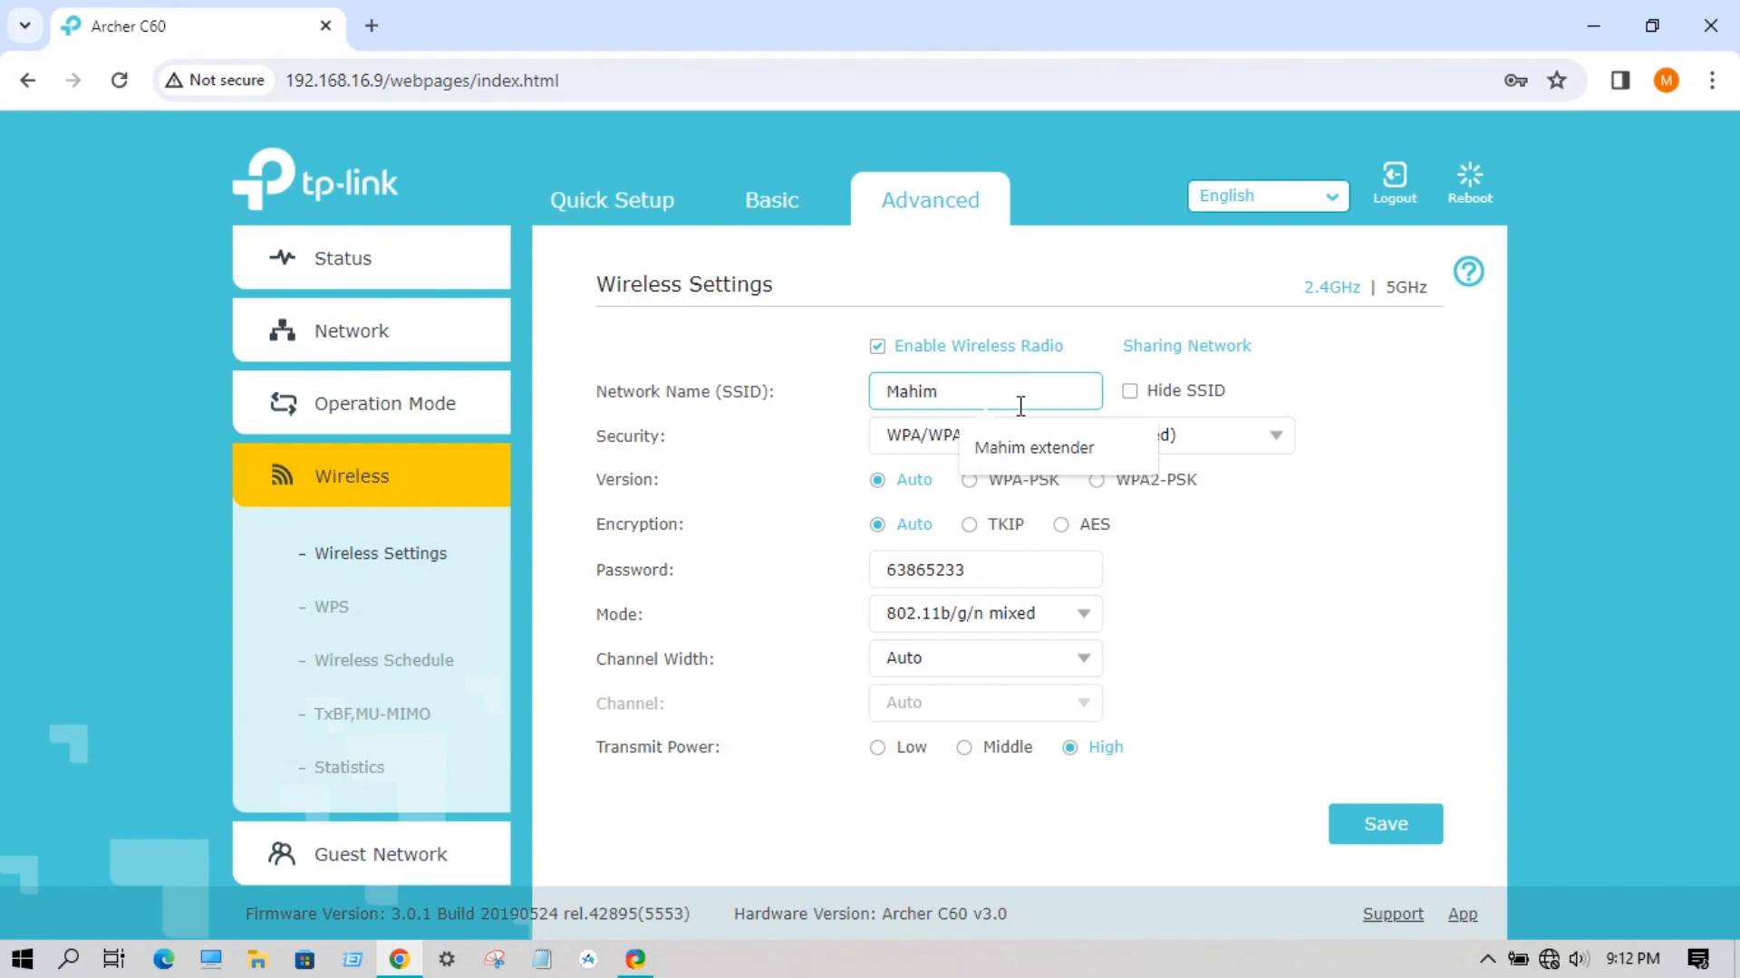
pyautogui.click(1247, 542)
# Set the 2.4 GHz security version to WPA2-PSK with AES encryption, enter the new Wi-Fi password and save the settings
pyautogui.click(1096, 481)
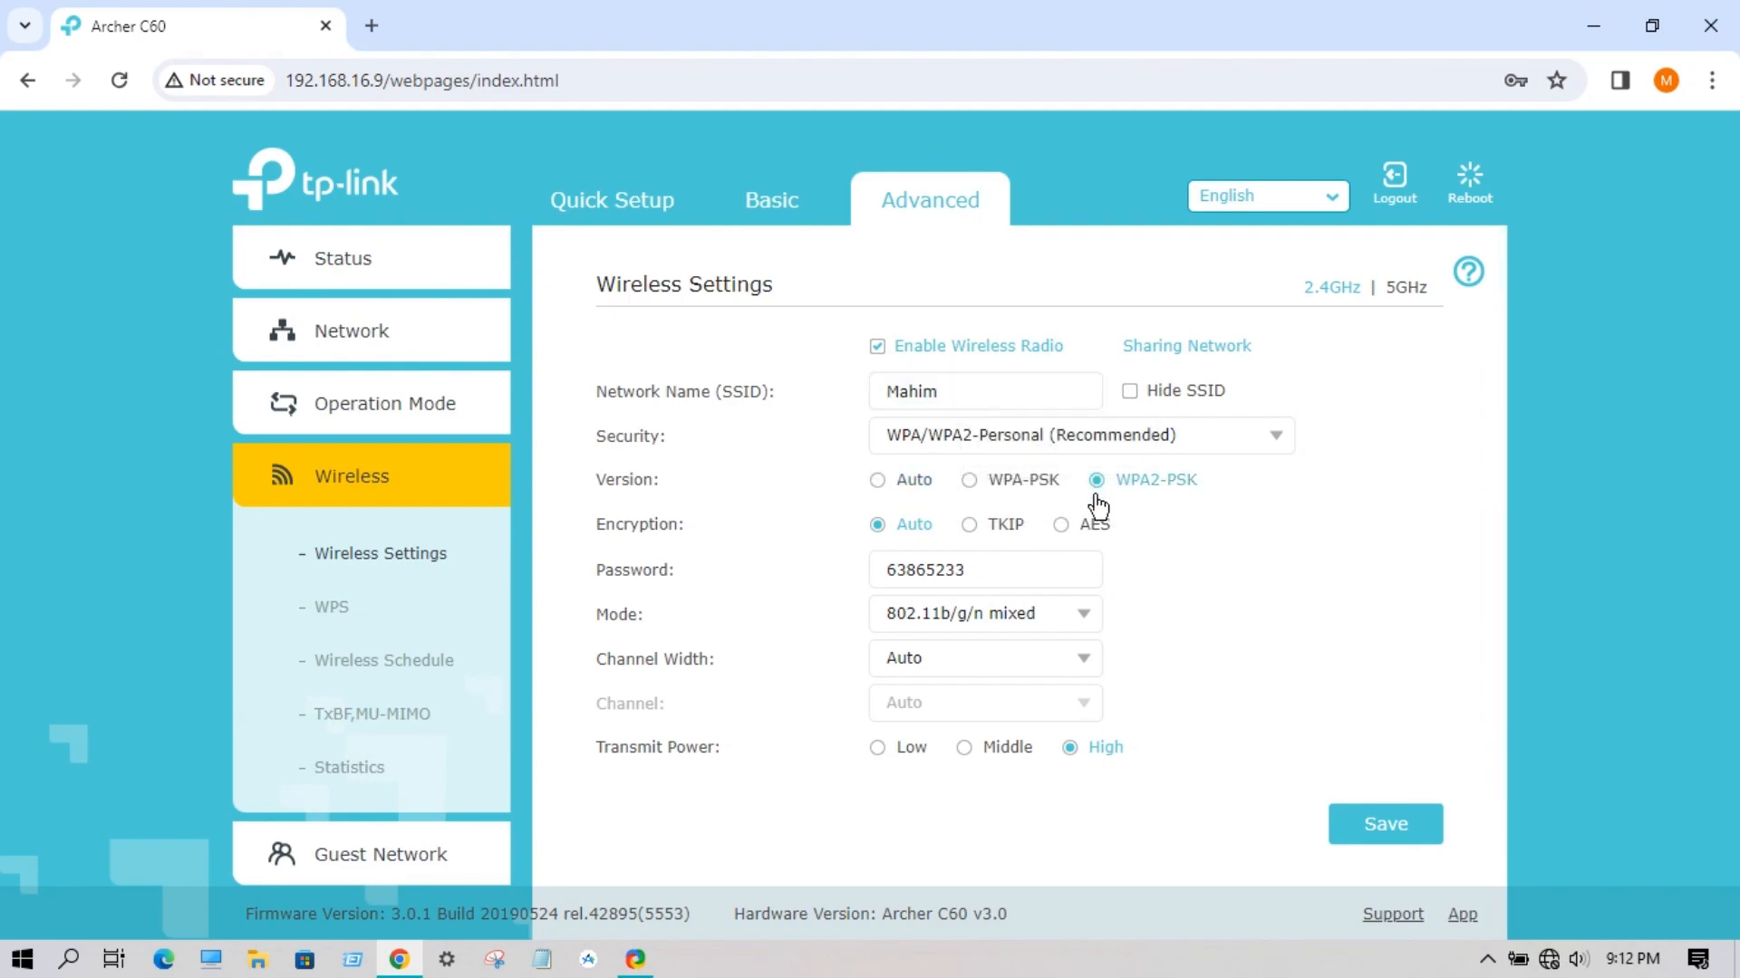
pyautogui.click(1061, 526)
pyautogui.click(985, 571)
pyautogui.press('BackSpace')
pyautogui.press('BackSpace')
pyautogui.press('BackSpace')
pyautogui.press('BackSpace')
pyautogui.press('BackSpace')
pyautogui.press('BackSpace')
pyautogui.press('BackSpace')
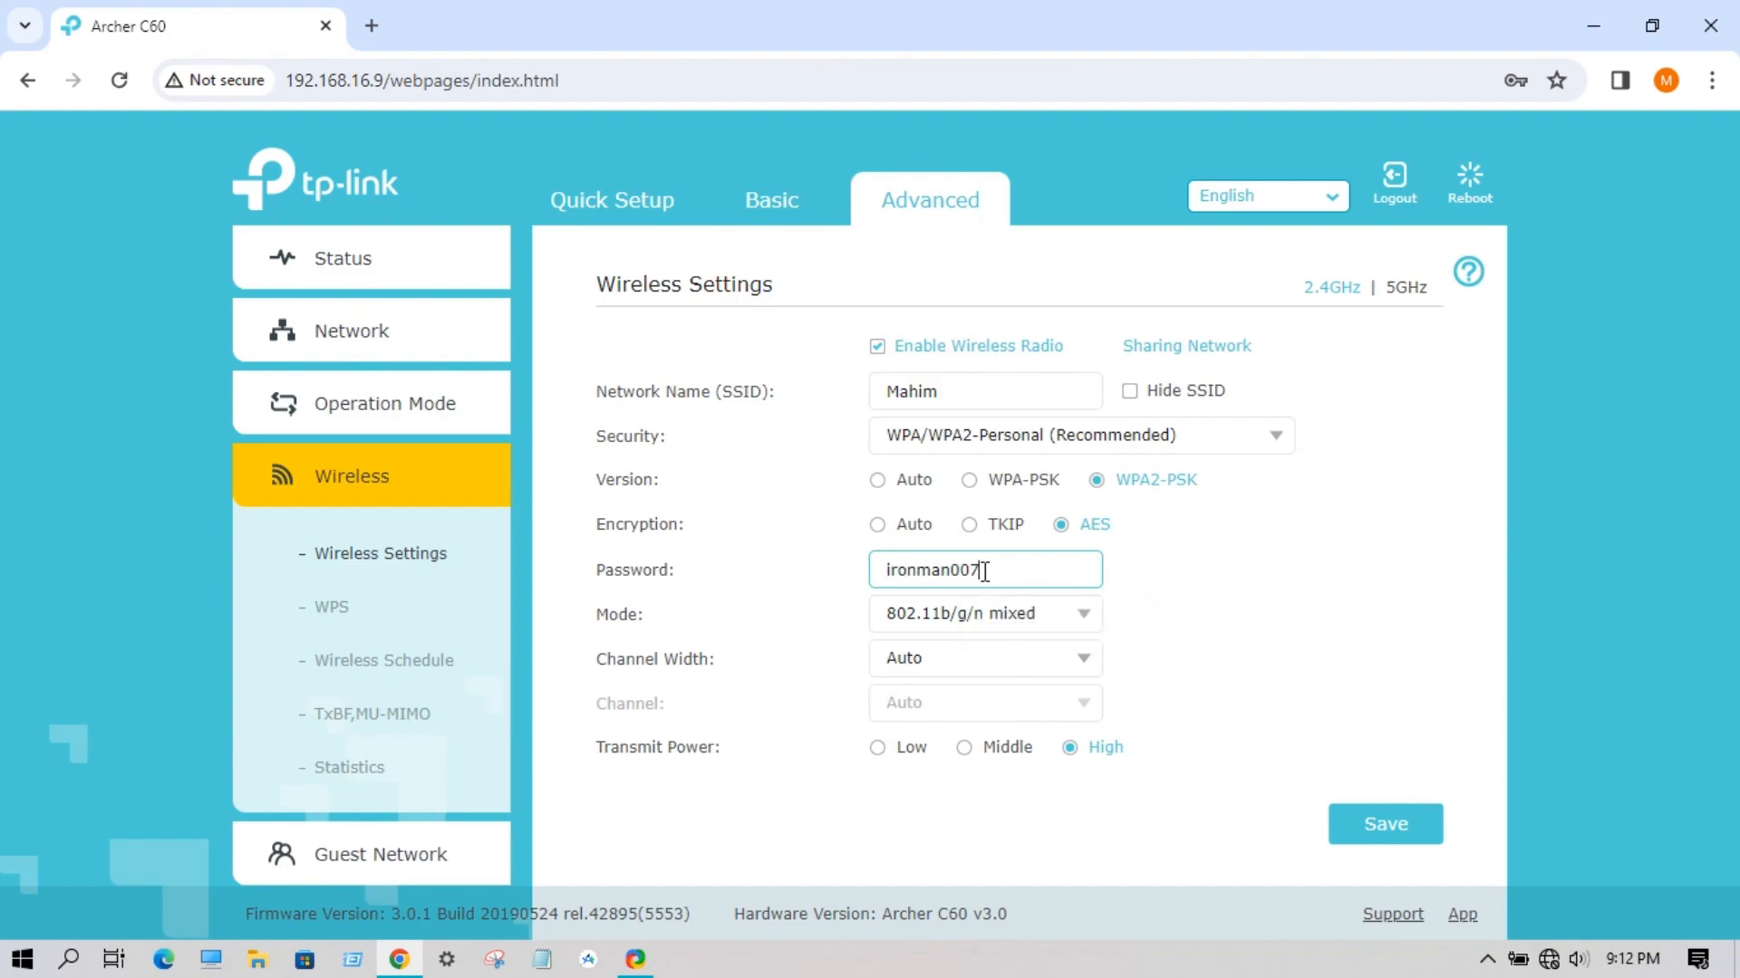
pyautogui.click(1390, 832)
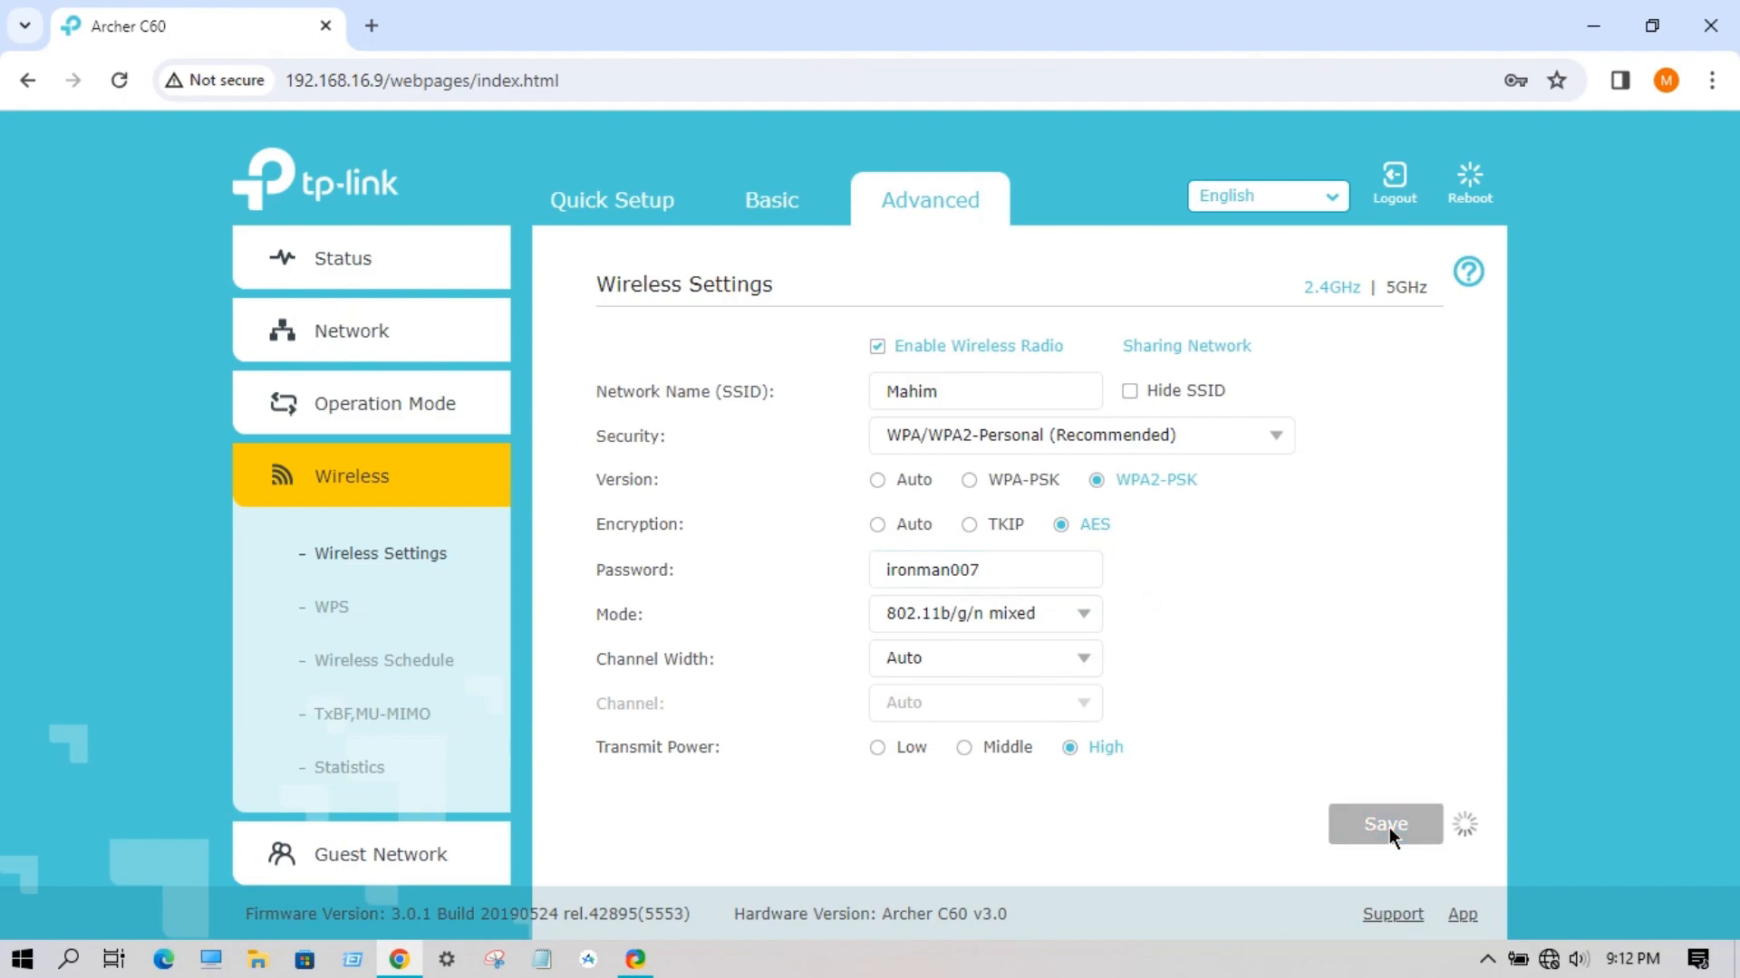
# Switch to the 5 GHz wireless settings and replace the network name (SSID) with the owner's first name
pyautogui.click(1407, 287)
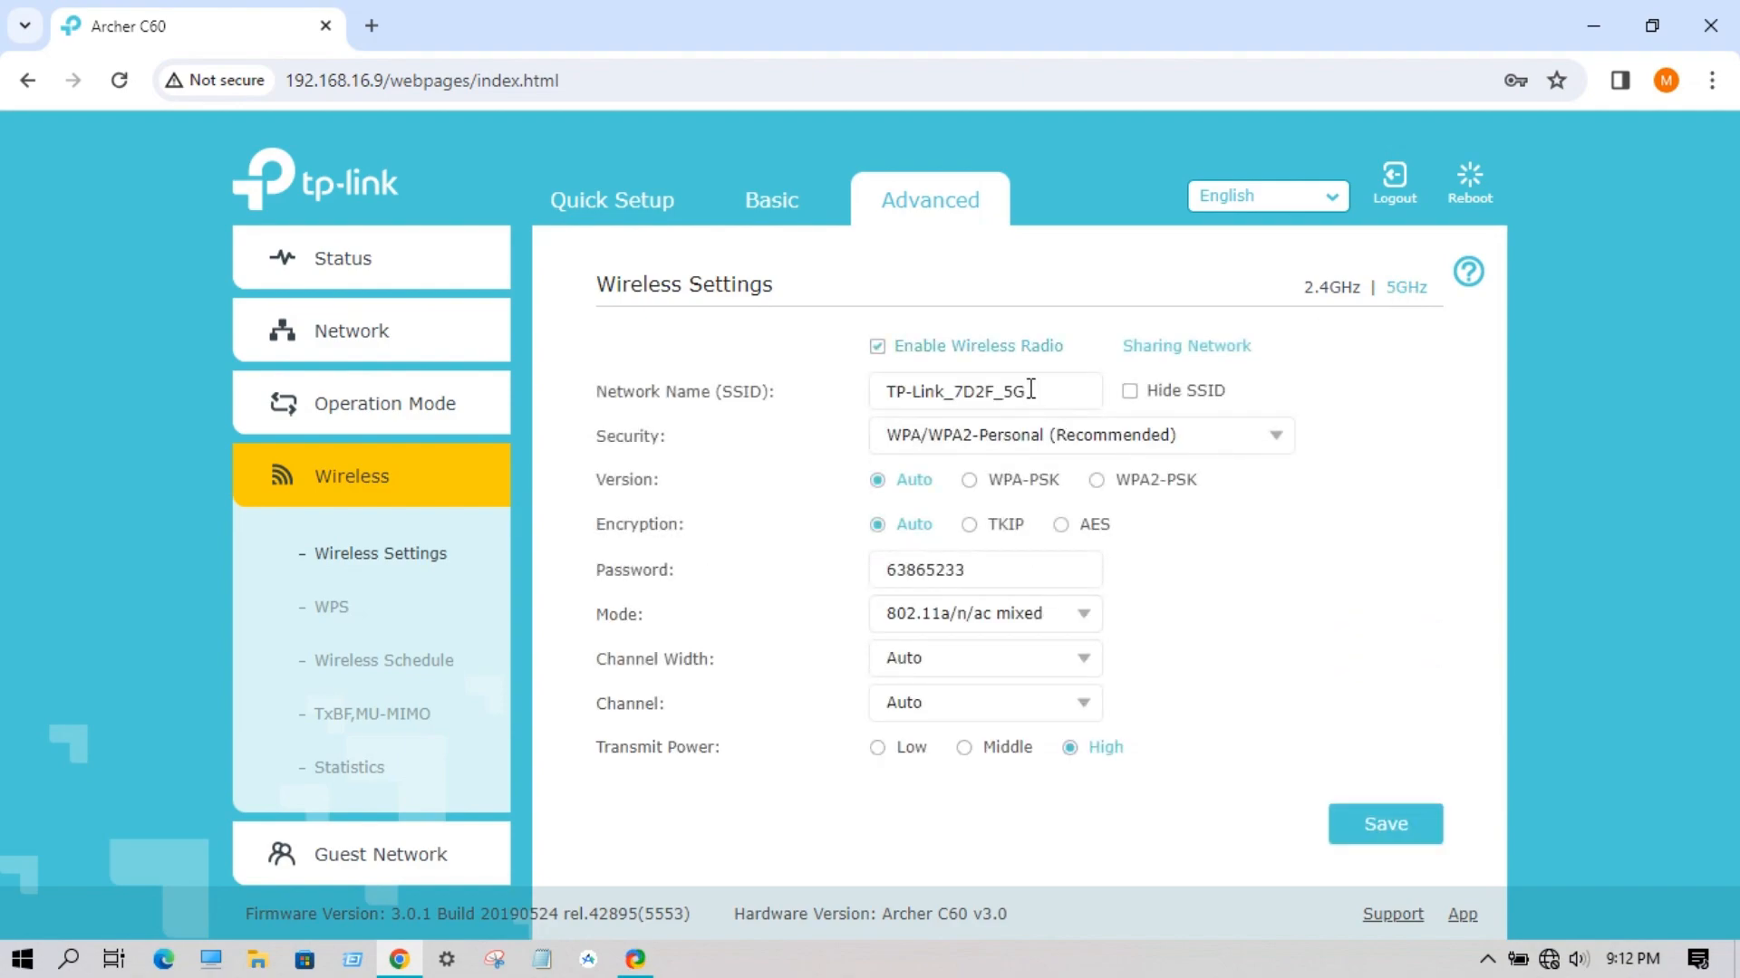
pyautogui.moveTo(1027, 391); pyautogui.dragTo(885, 390)
pyautogui.press('BackSpace')
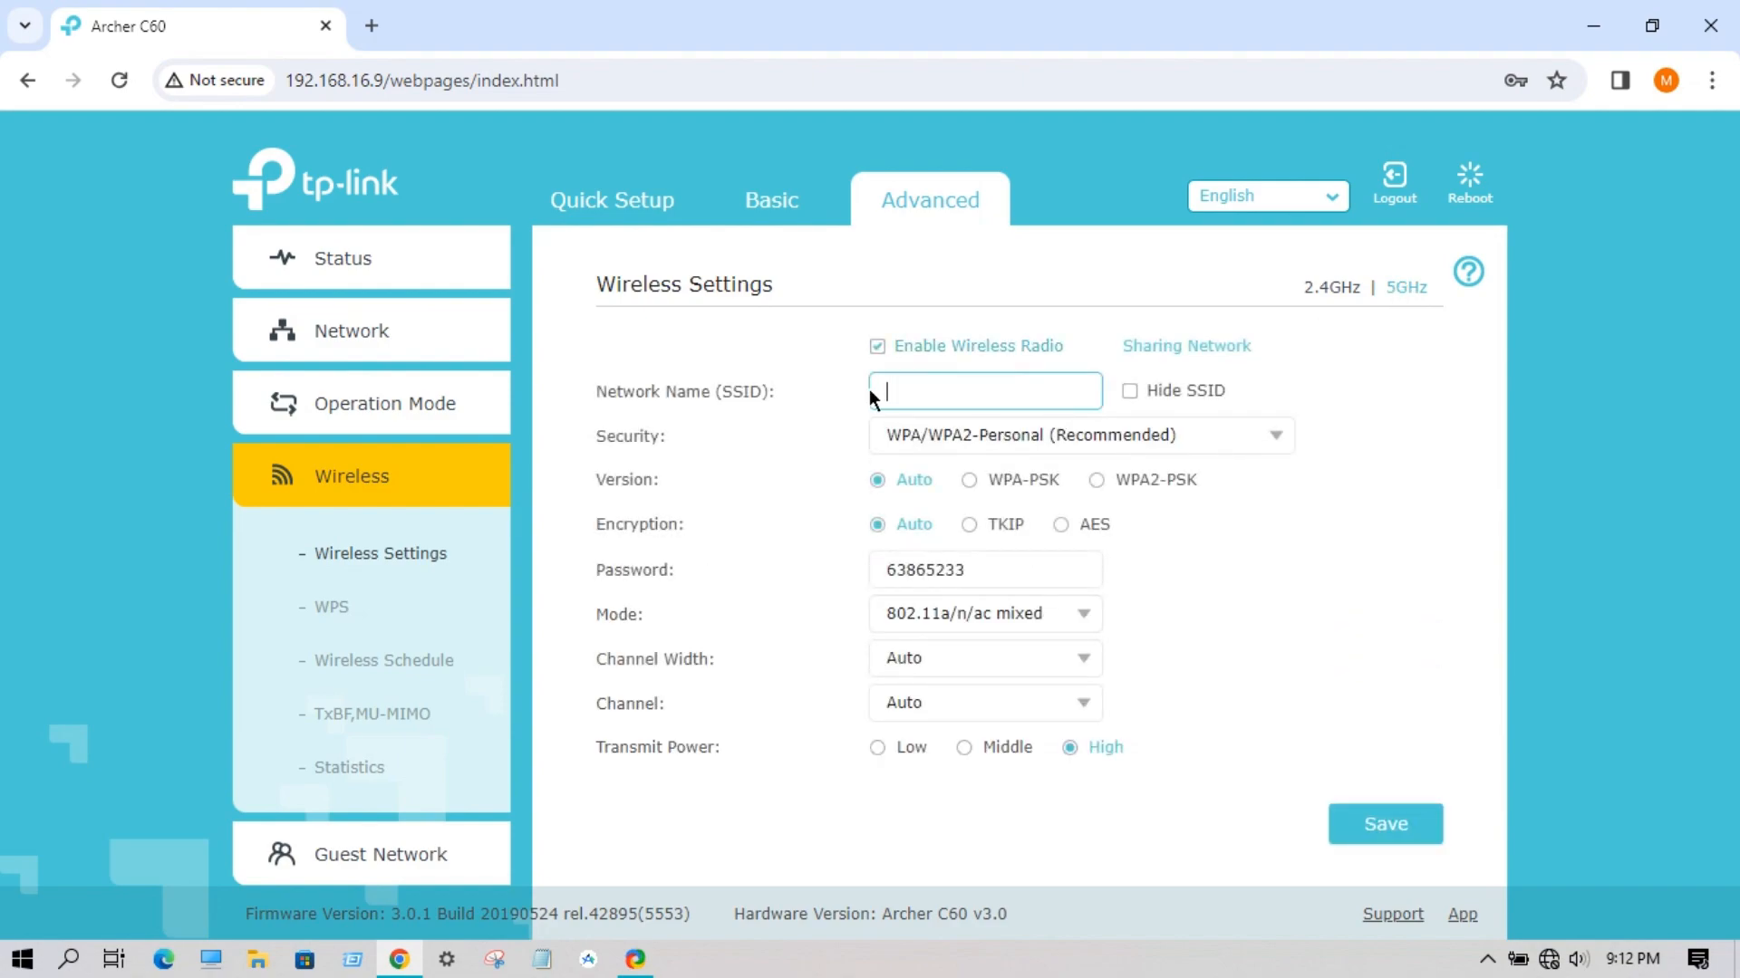
pyautogui.write('Mahim')
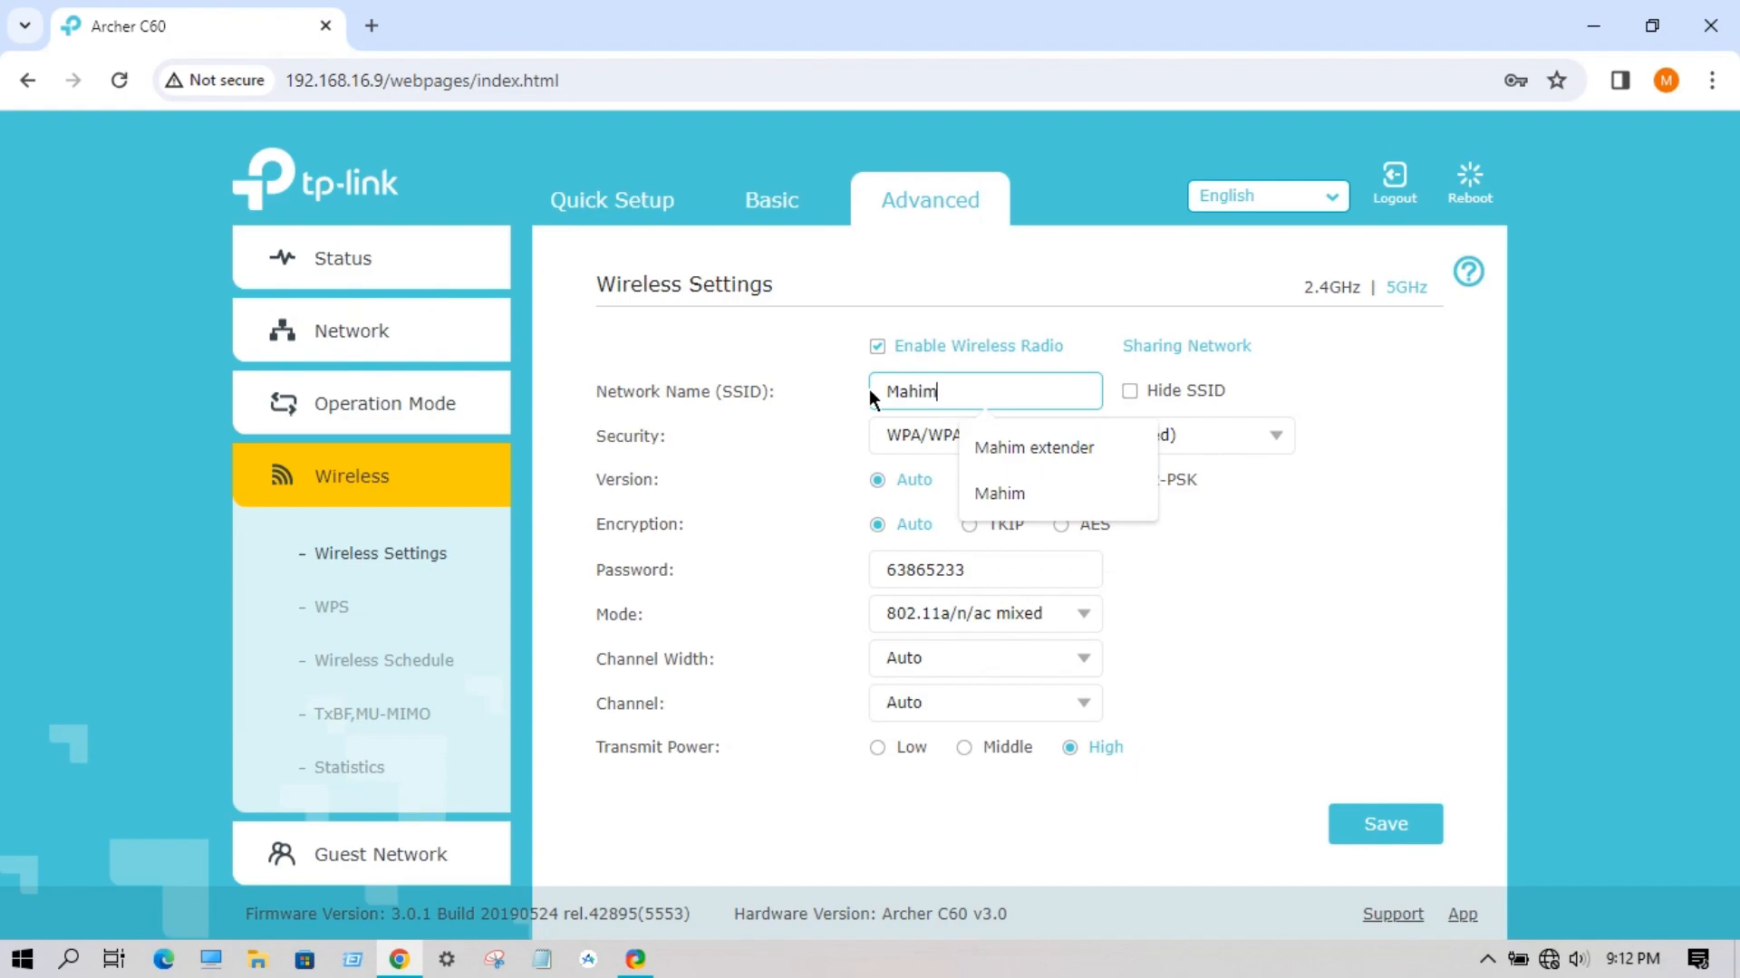
pyautogui.click(1389, 589)
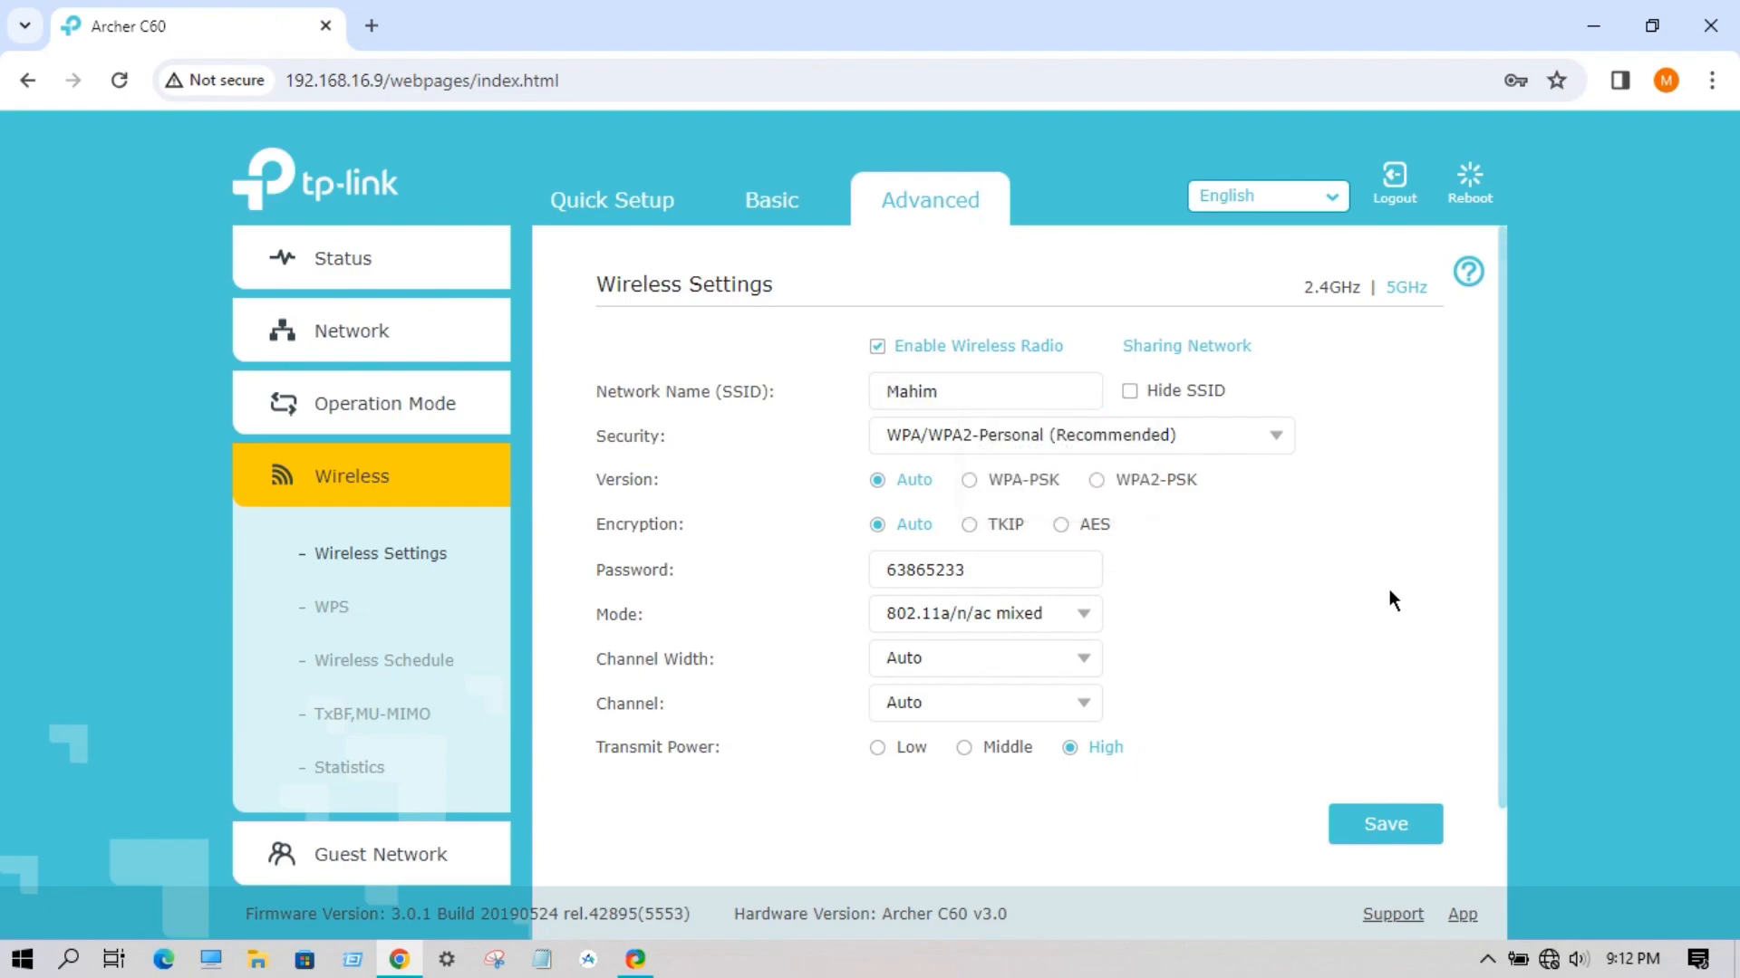
# Set the 5 GHz security version to WPA2-PSK with AES encryption and enter the new Wi-Fi password
pyautogui.click(1099, 487)
pyautogui.click(1074, 524)
pyautogui.click(1040, 556)
pyautogui.press('BackSpace')
pyautogui.press('BackSpace')
pyautogui.press('BackSpace')
pyautogui.press('BackSpace')
pyautogui.press('BackSpace')
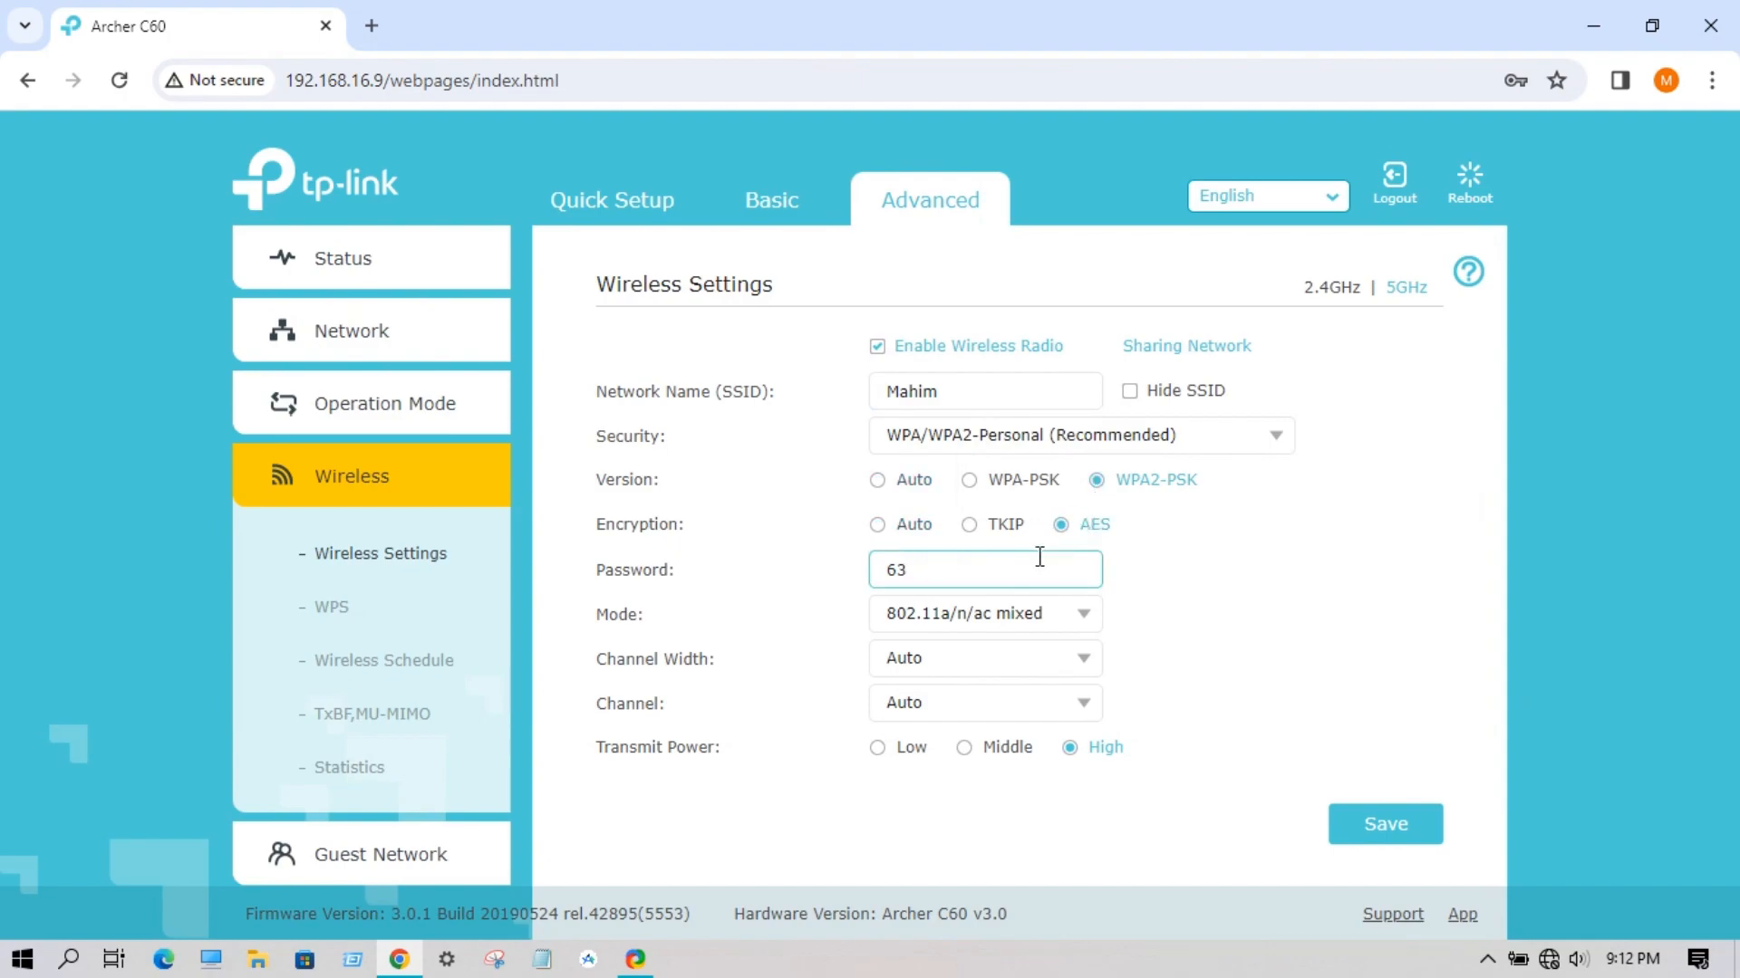
# Keep the 5 GHz channel width on Auto, set the channel to 149 and save the wireless settings
pyautogui.click(1076, 660)
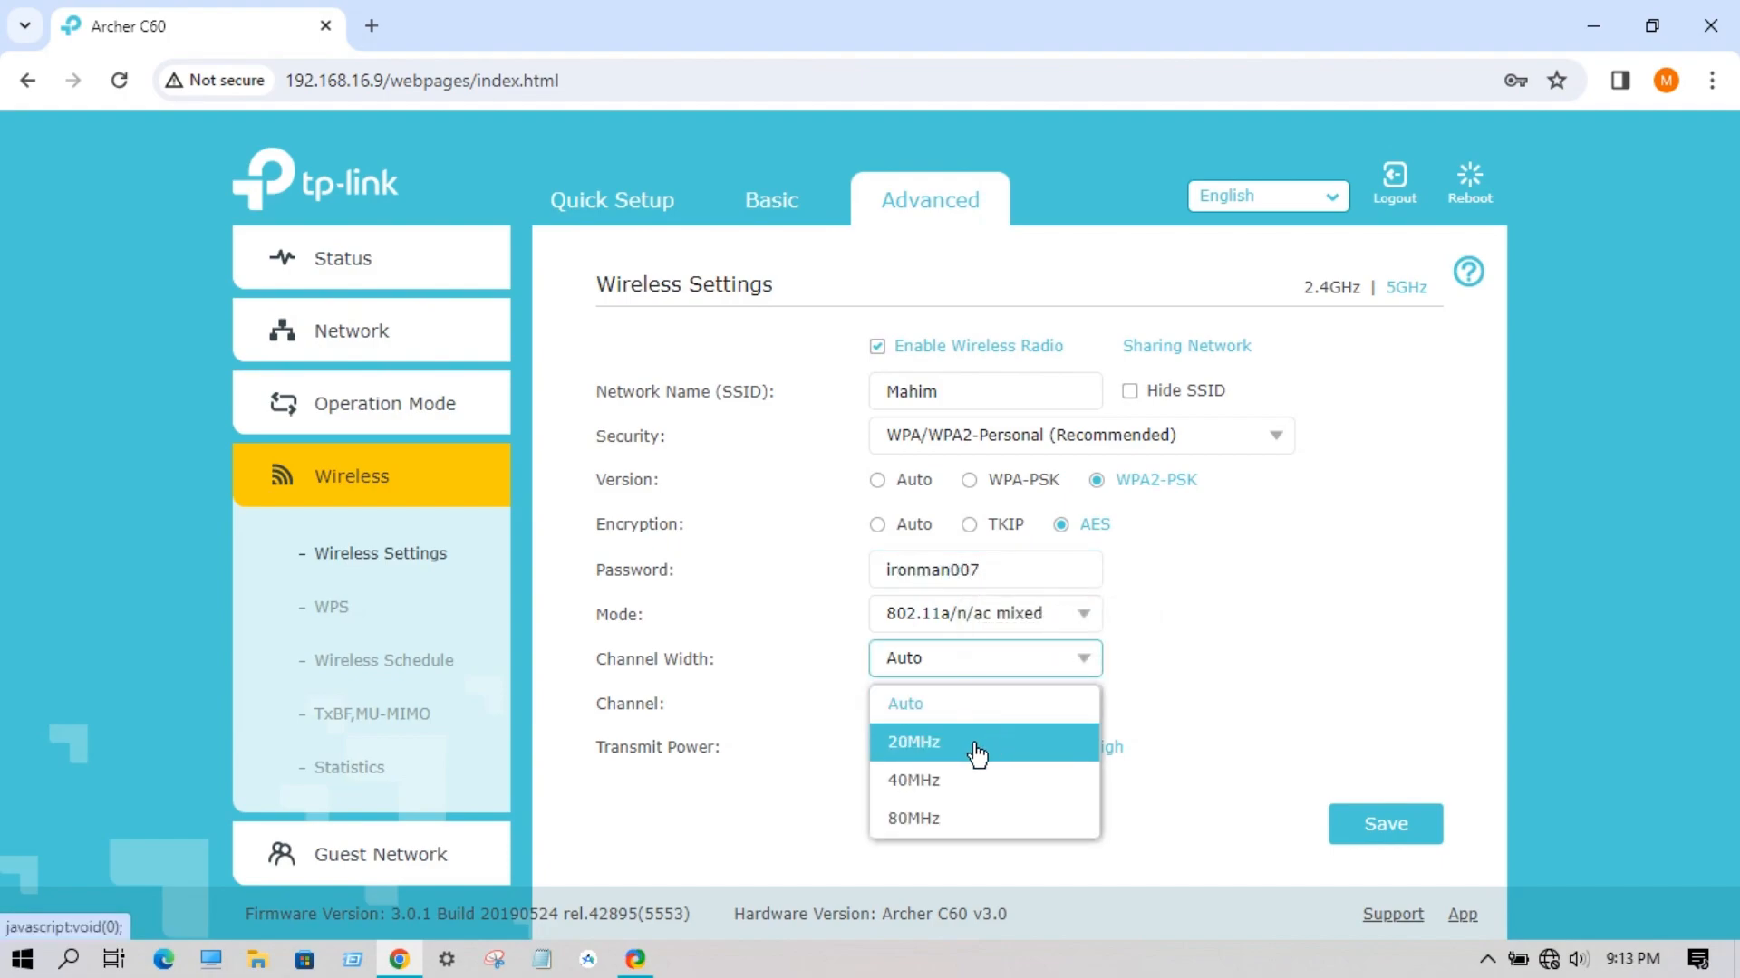
pyautogui.click(909, 704)
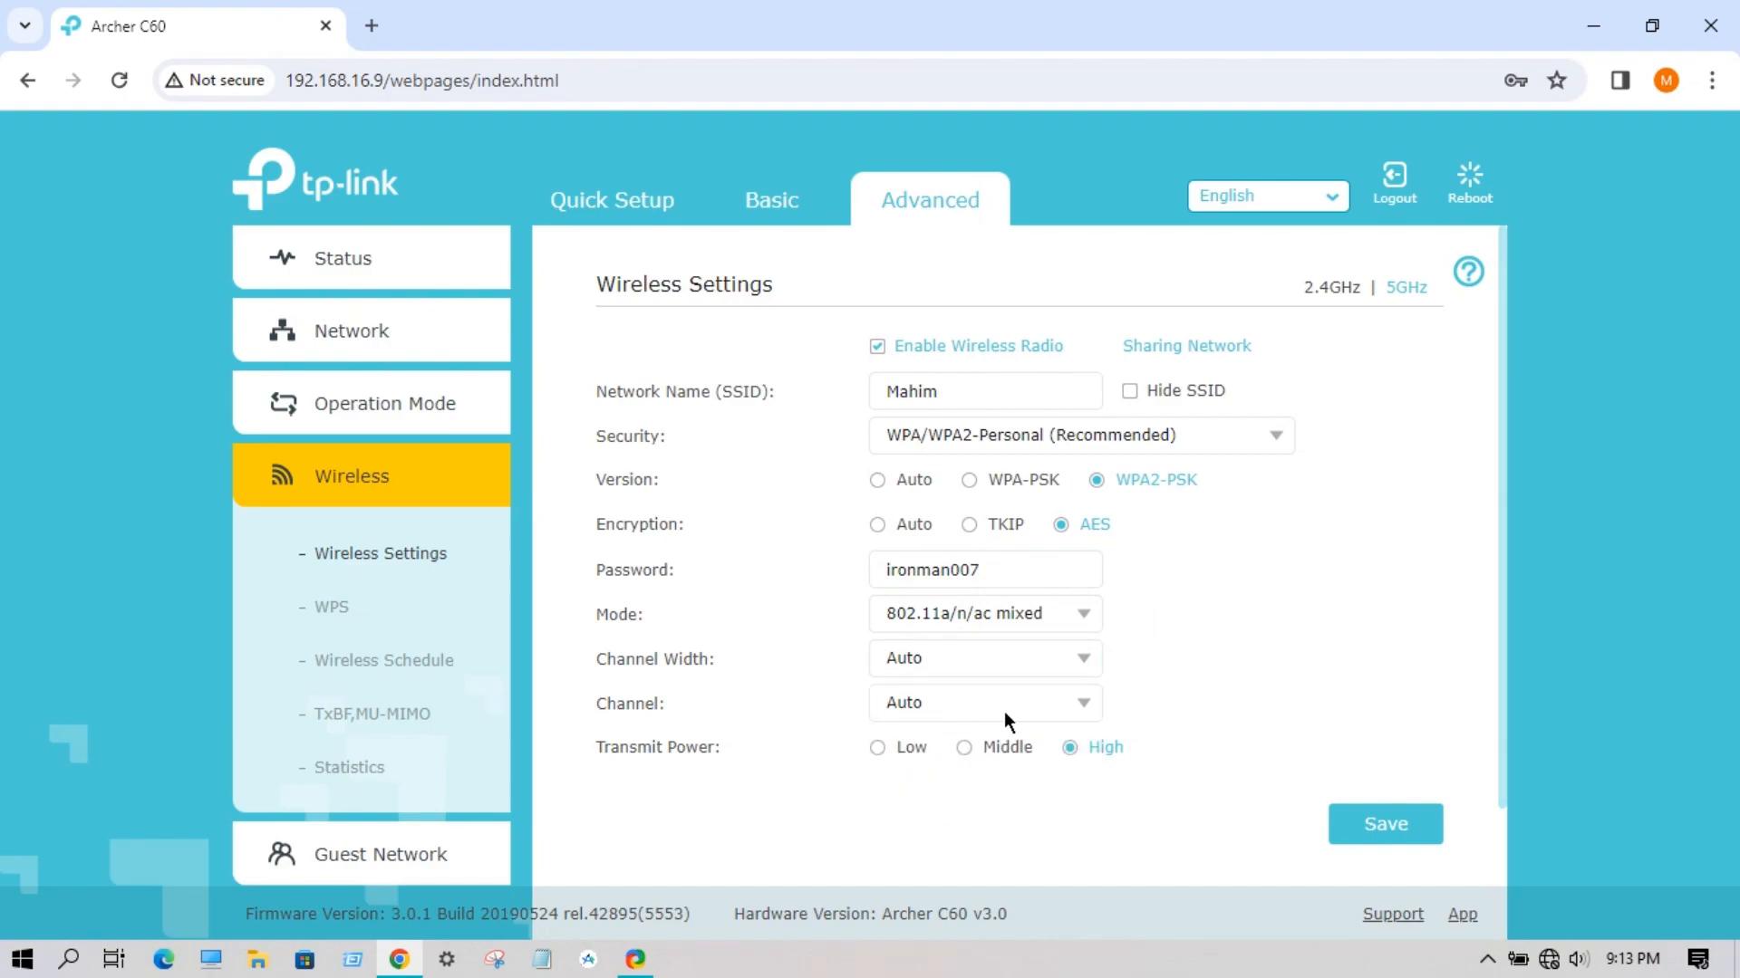
pyautogui.click(1083, 710)
pyautogui.scroll(-2, 1033, 761)
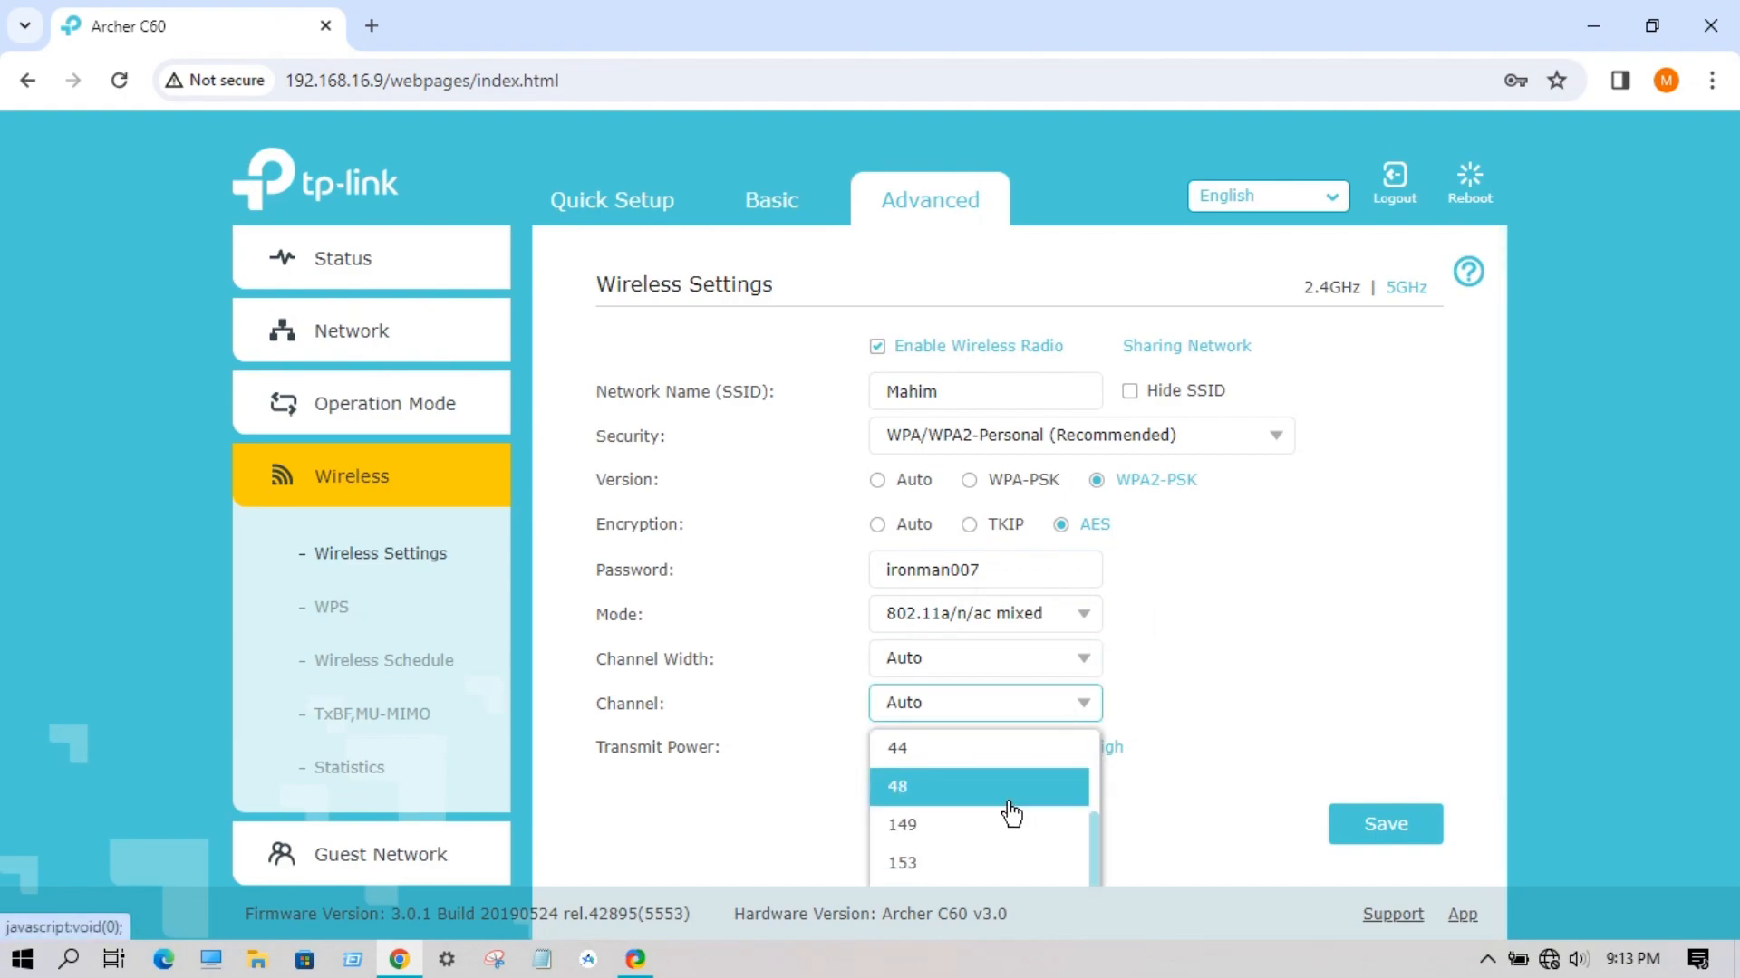
pyautogui.click(958, 835)
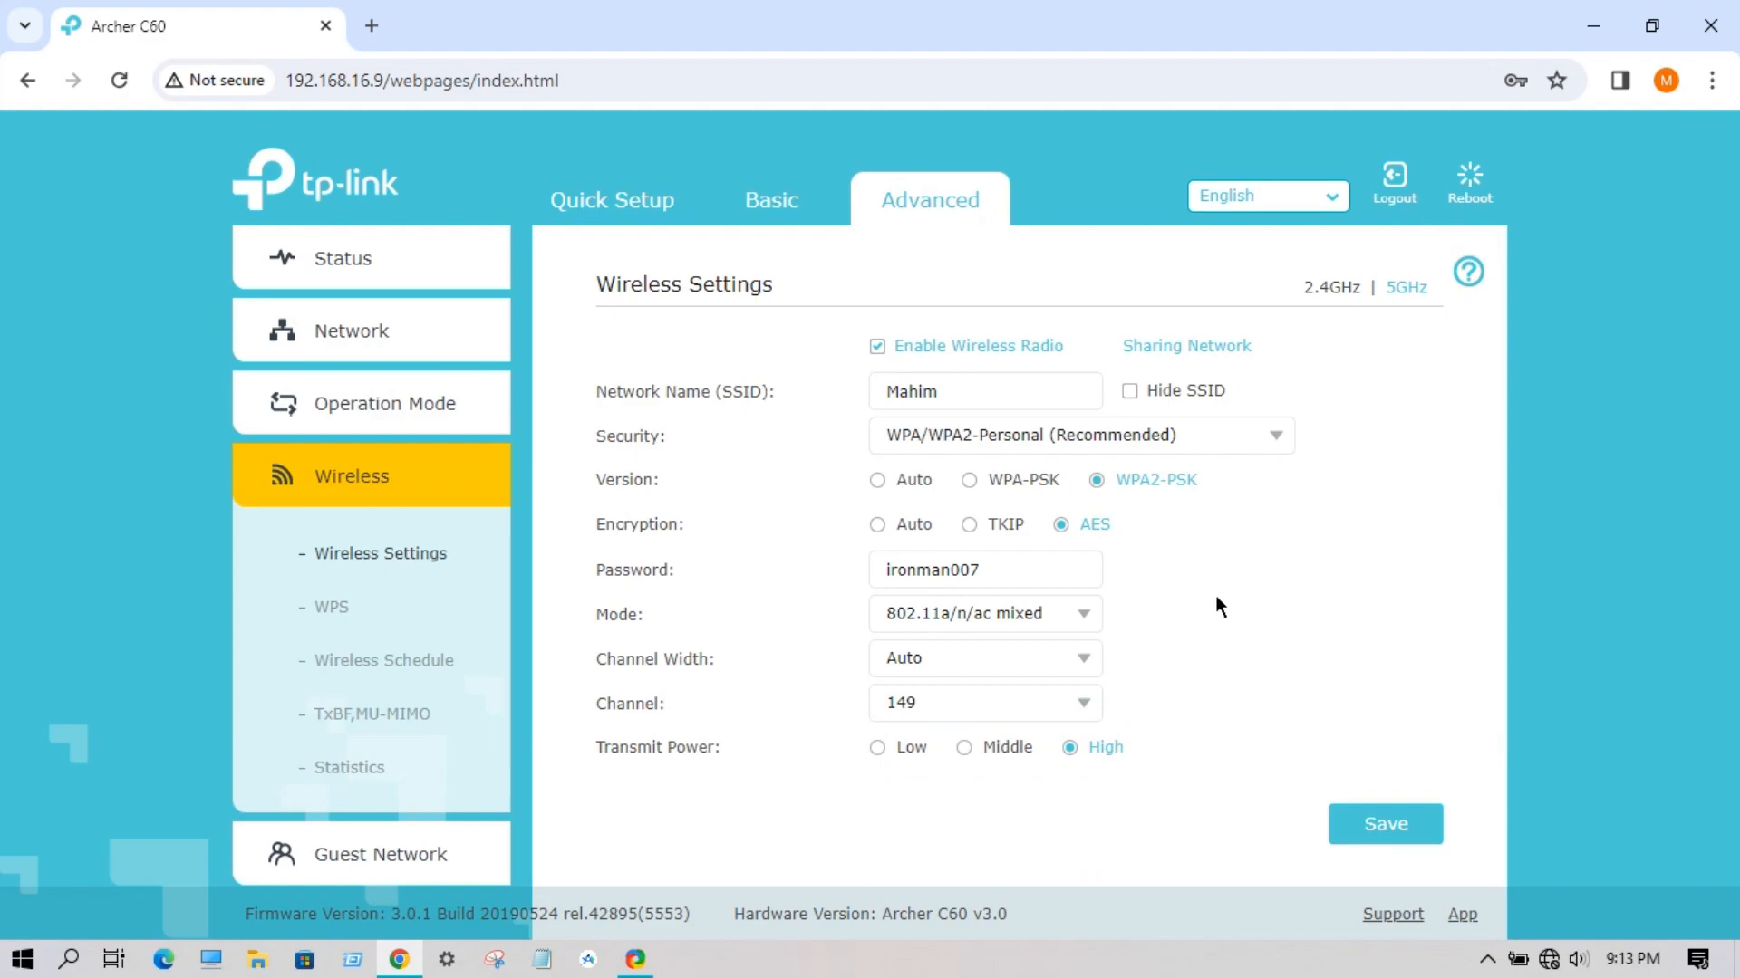
pyautogui.click(1373, 824)
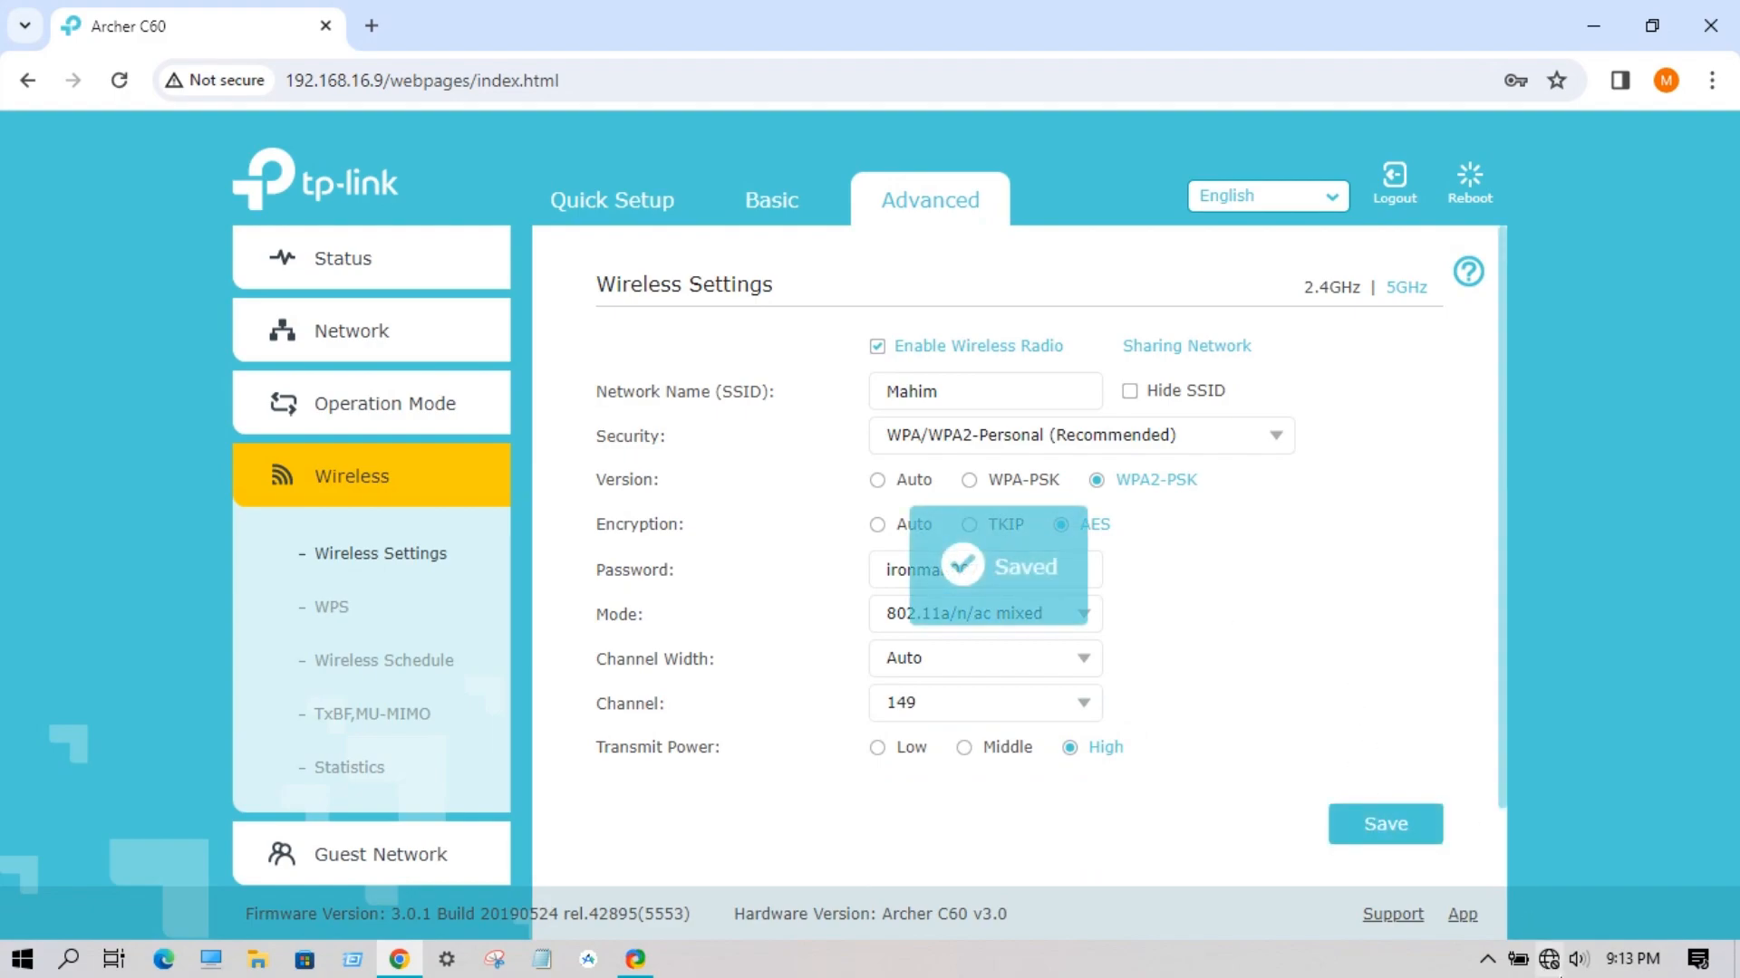
# Connect the computer to the router's newly renamed Wi-Fi network
pyautogui.click(1552, 962)
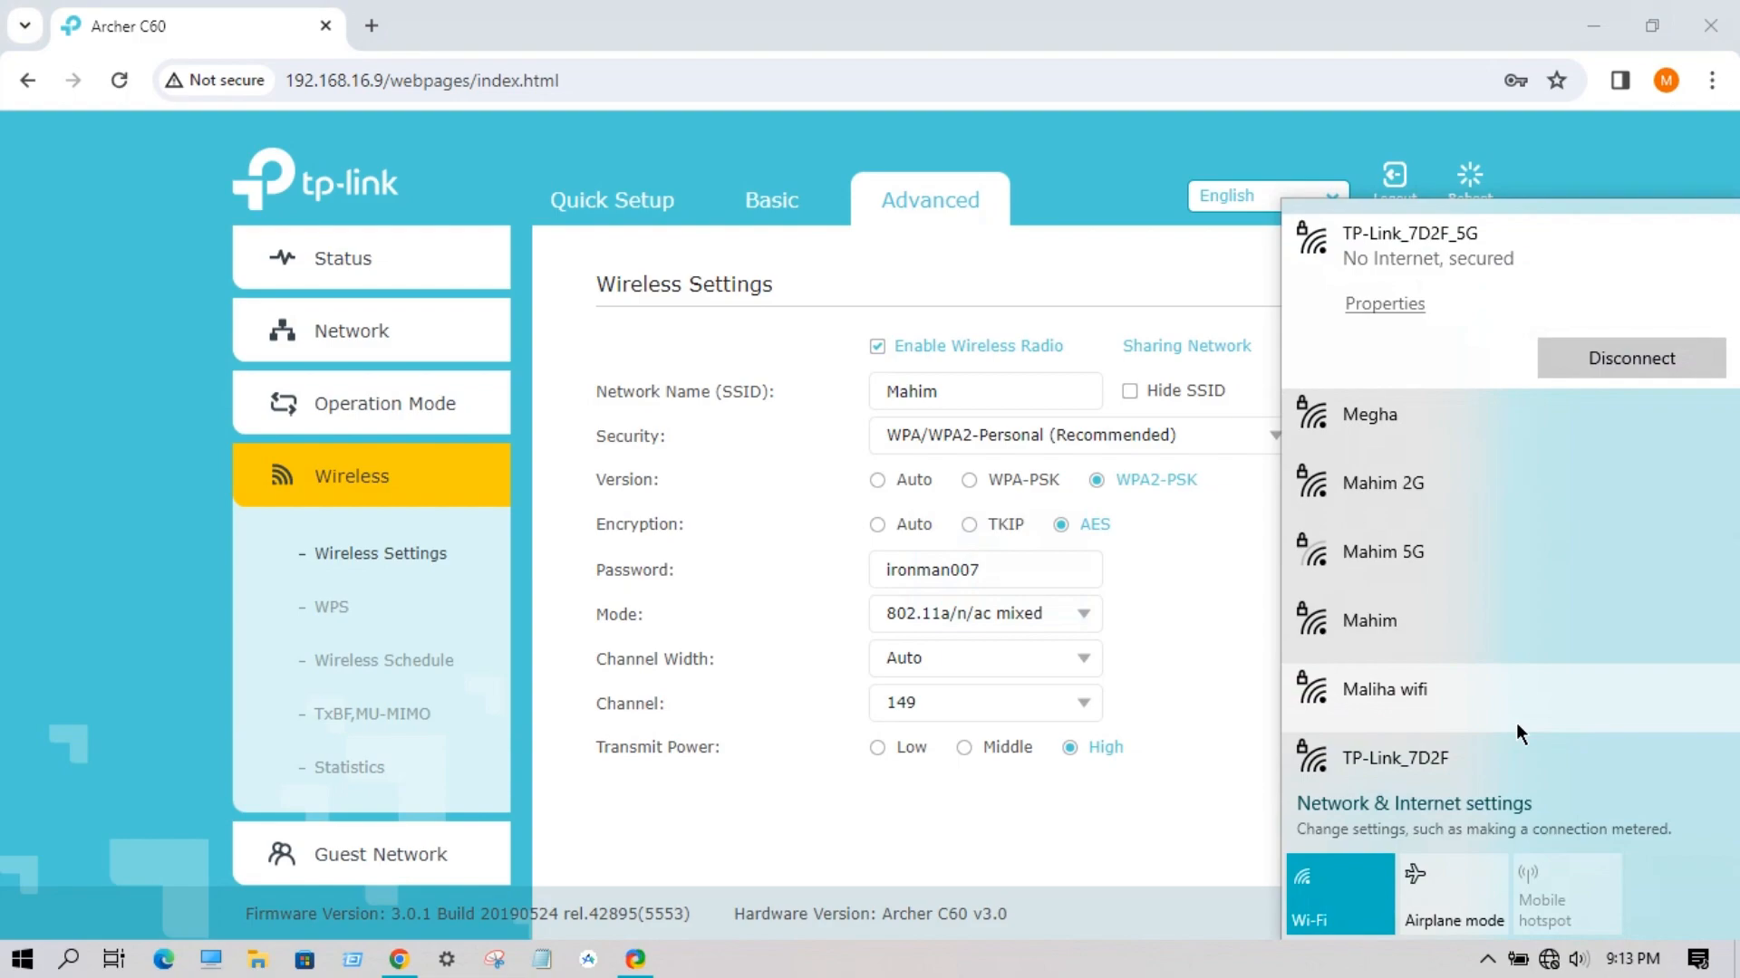
pyautogui.click(1386, 620)
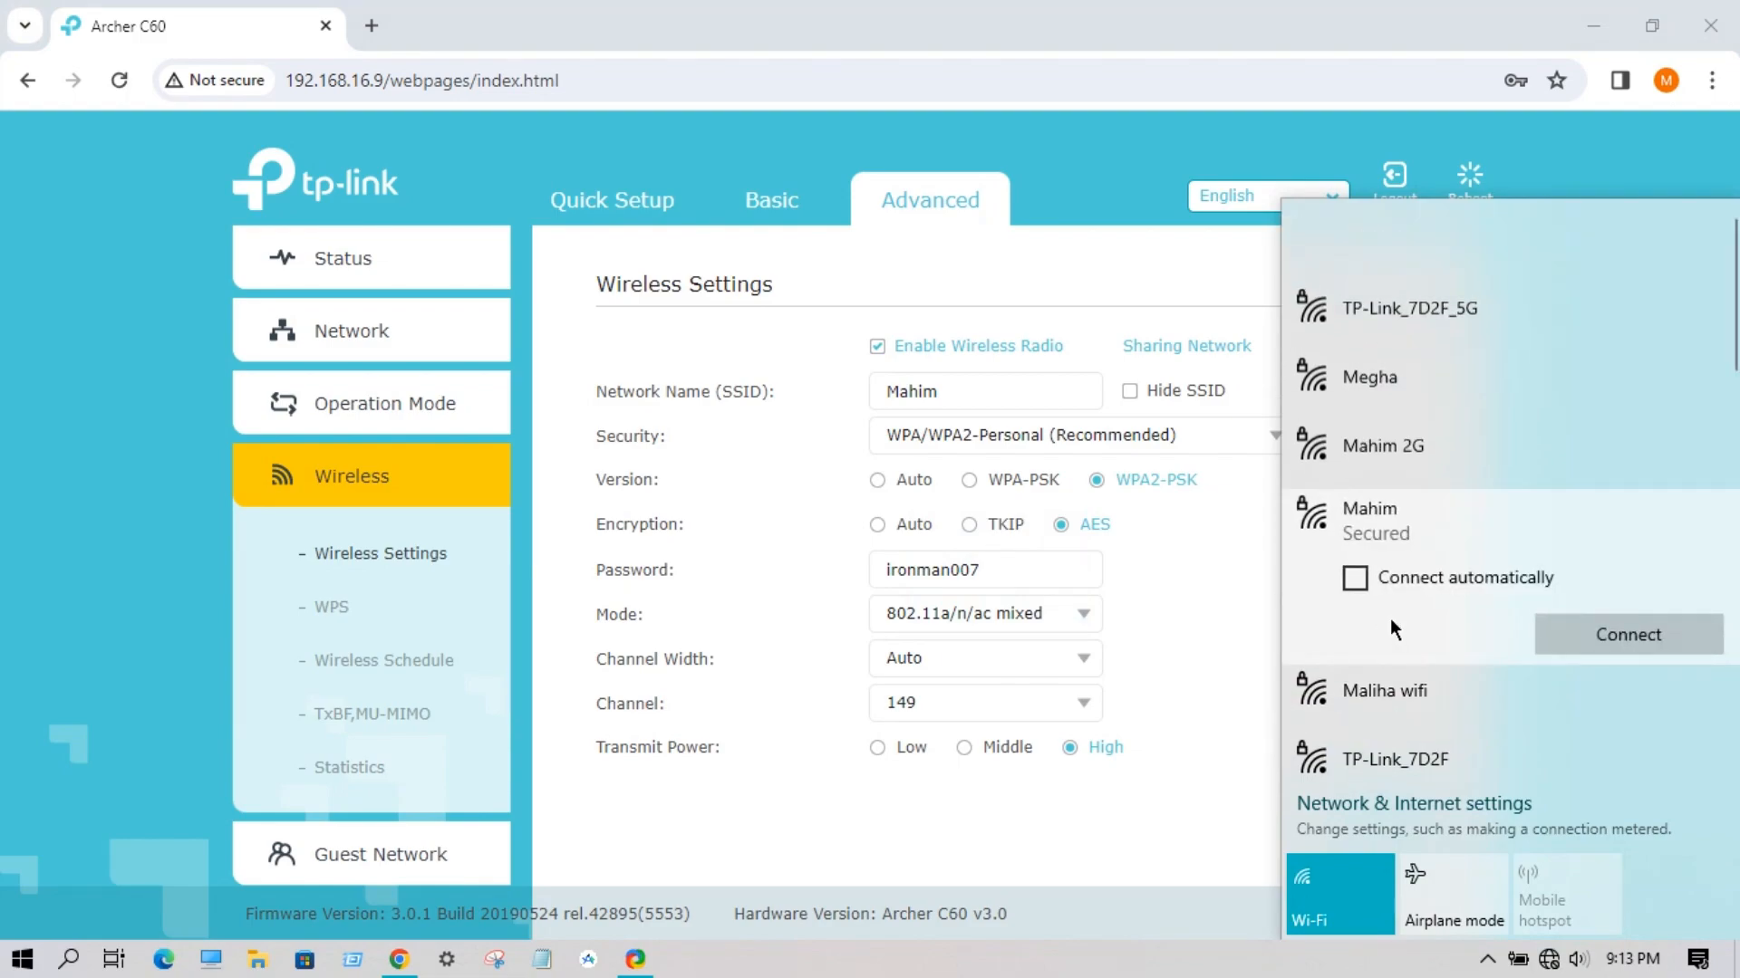
pyautogui.click(1603, 631)
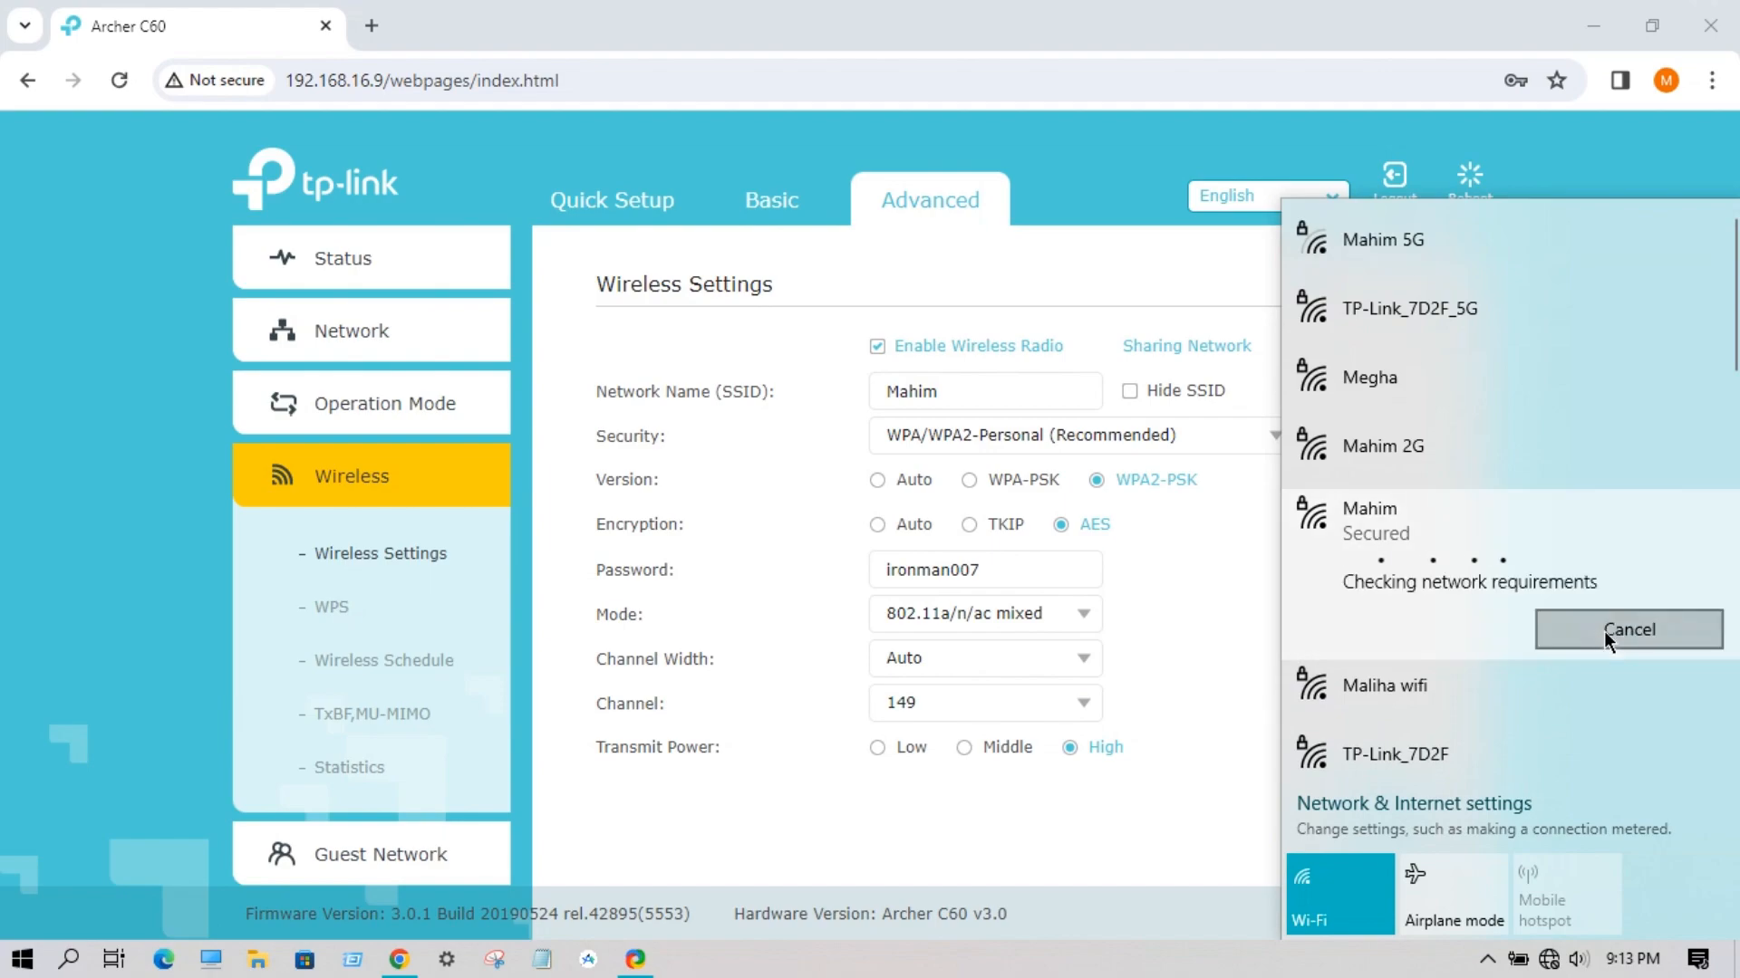
pyautogui.click(1175, 623)
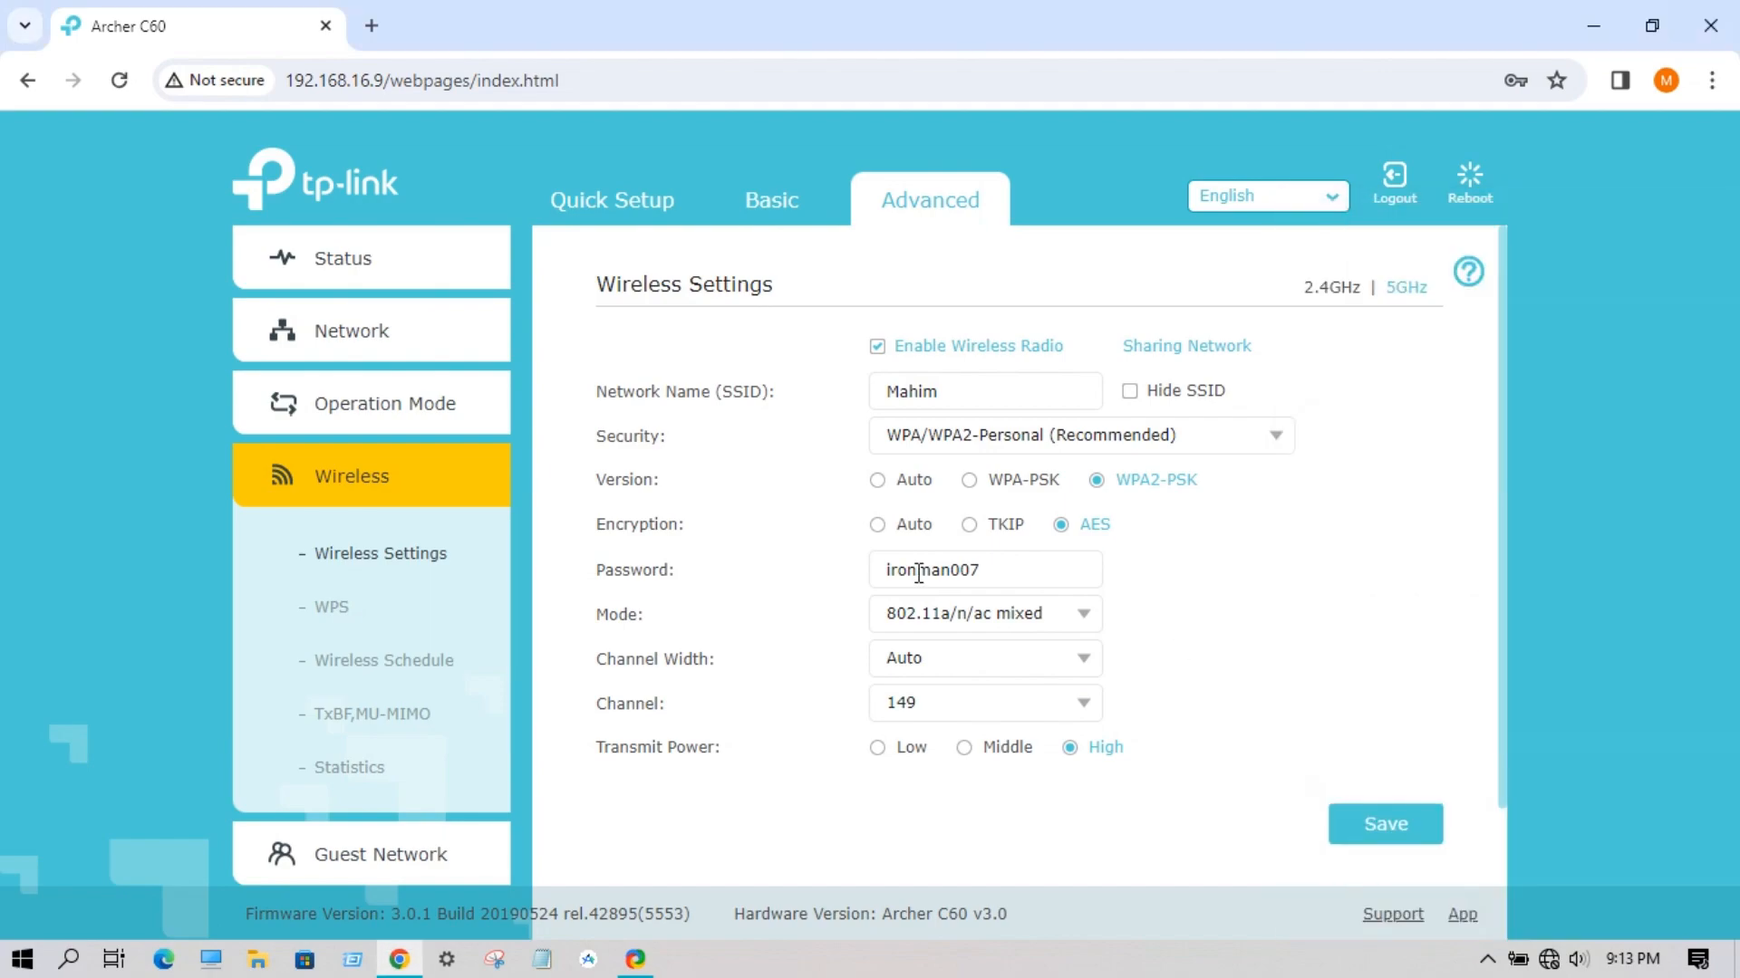
# Disable the DHCP server in the advanced network settings and save the change
pyautogui.click(322, 328)
pyautogui.click(368, 407)
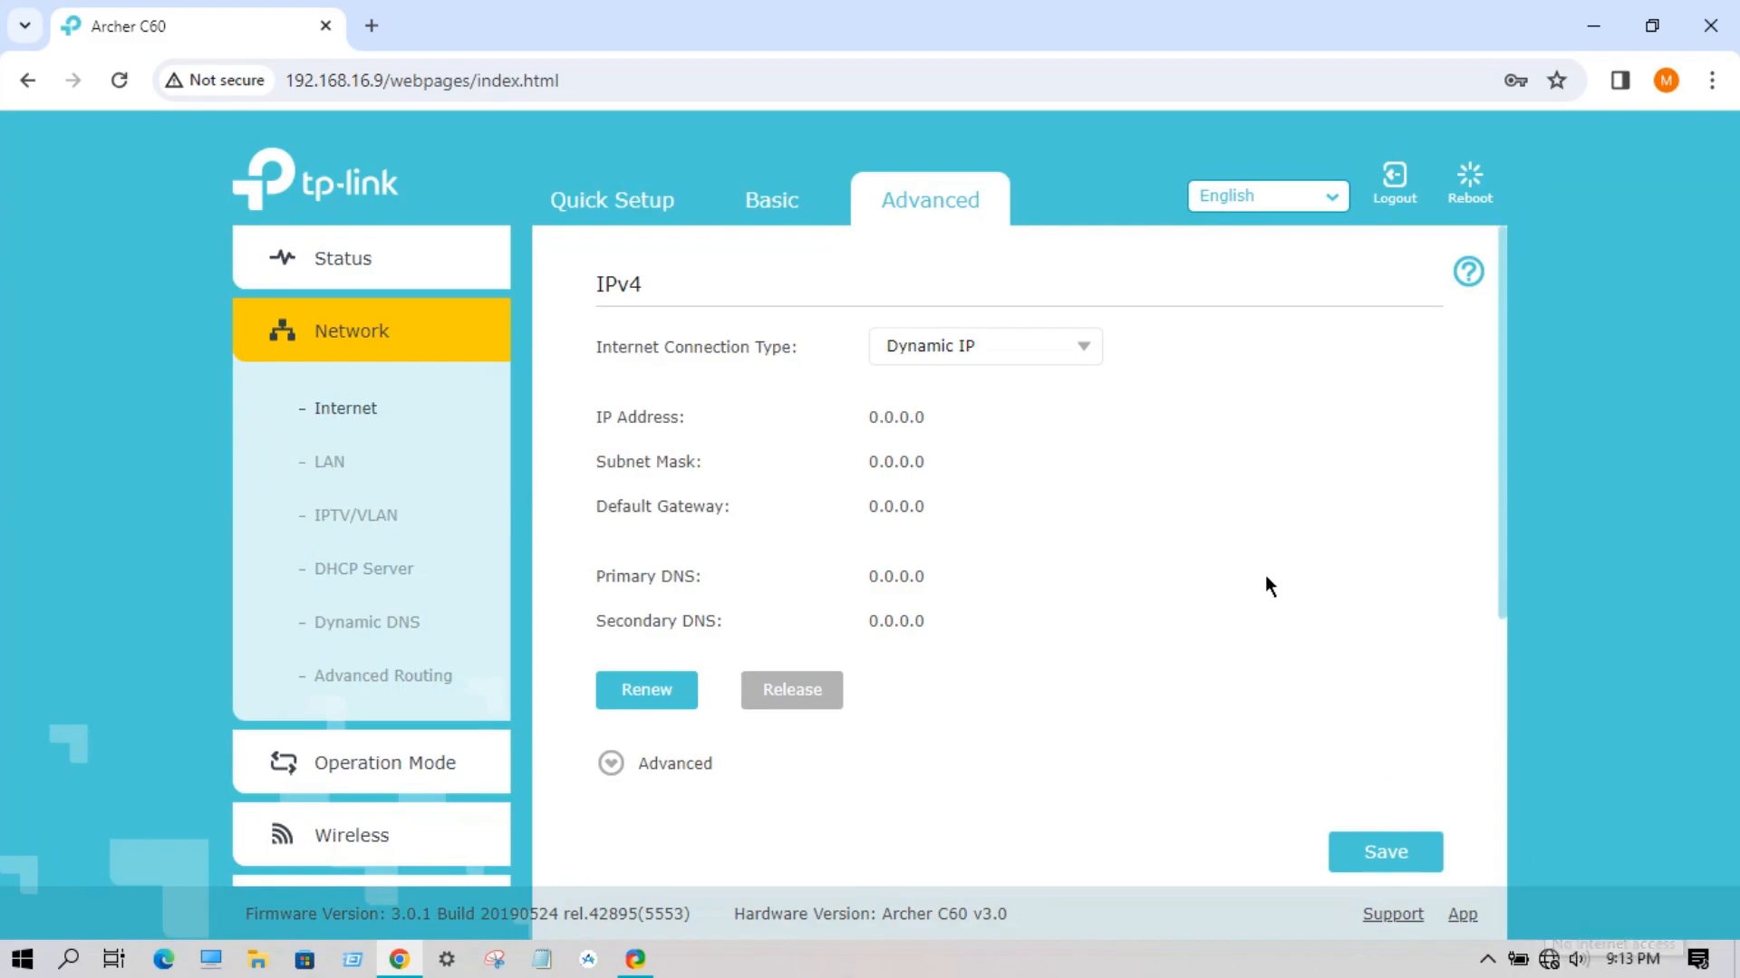
pyautogui.scroll(-2, 1133, 571)
pyautogui.click(377, 571)
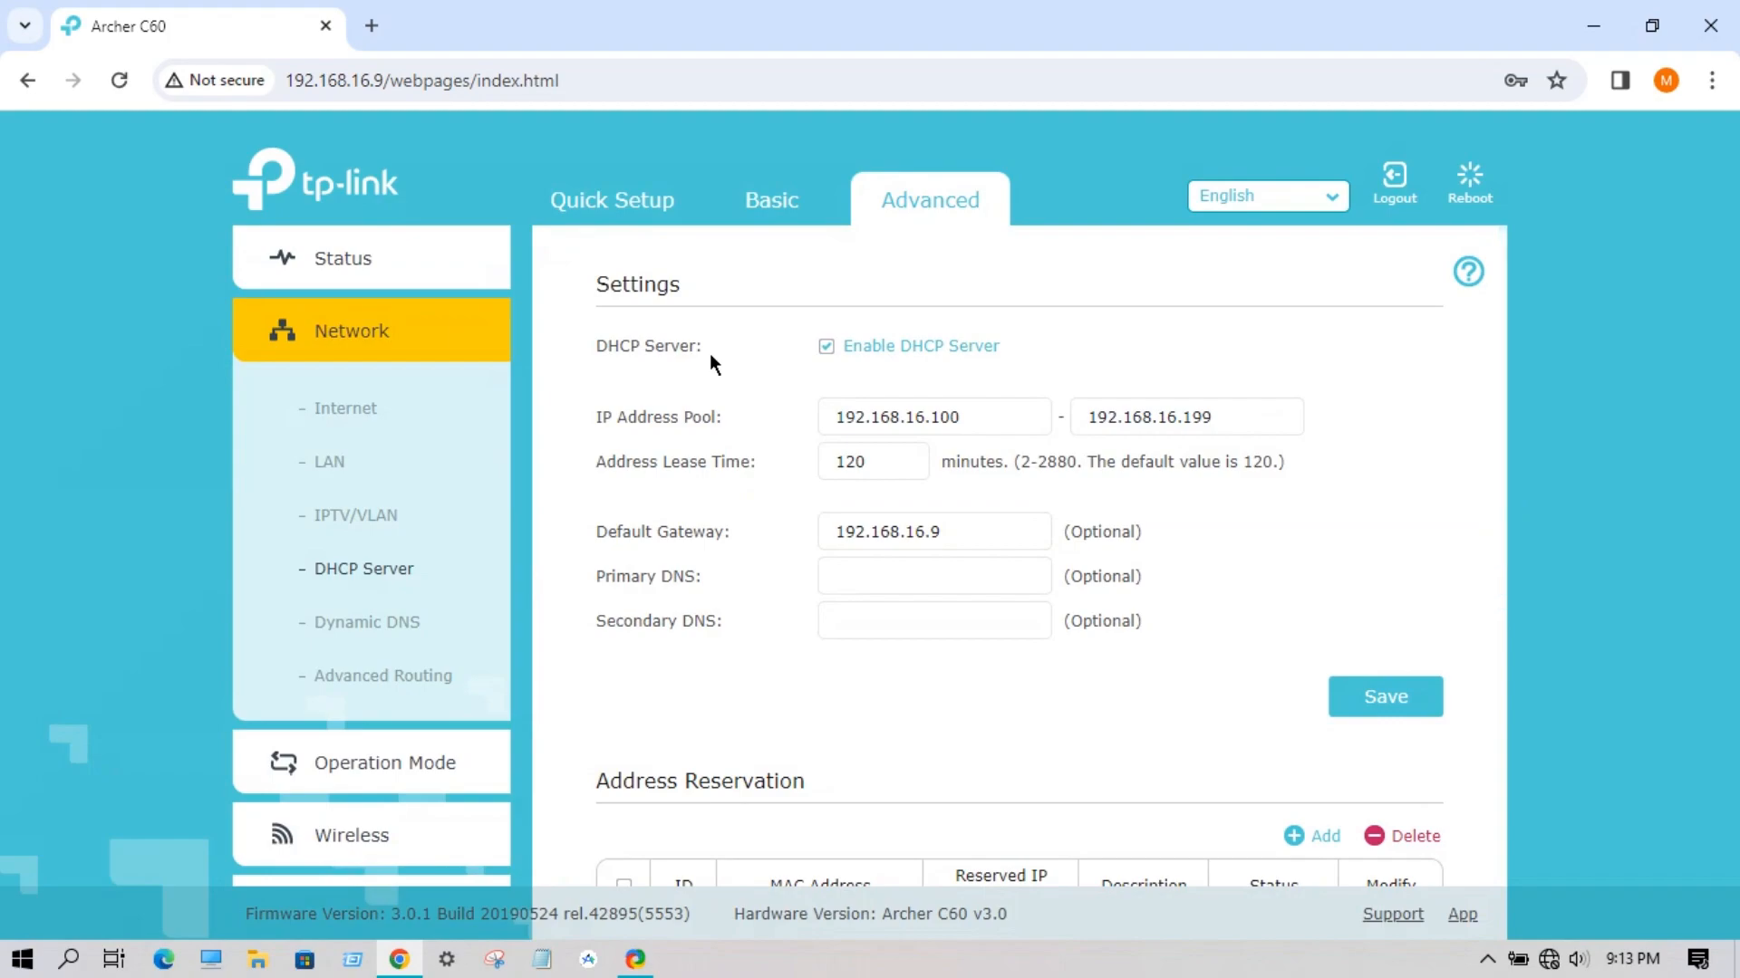
pyautogui.scroll(-4, 1296, 405)
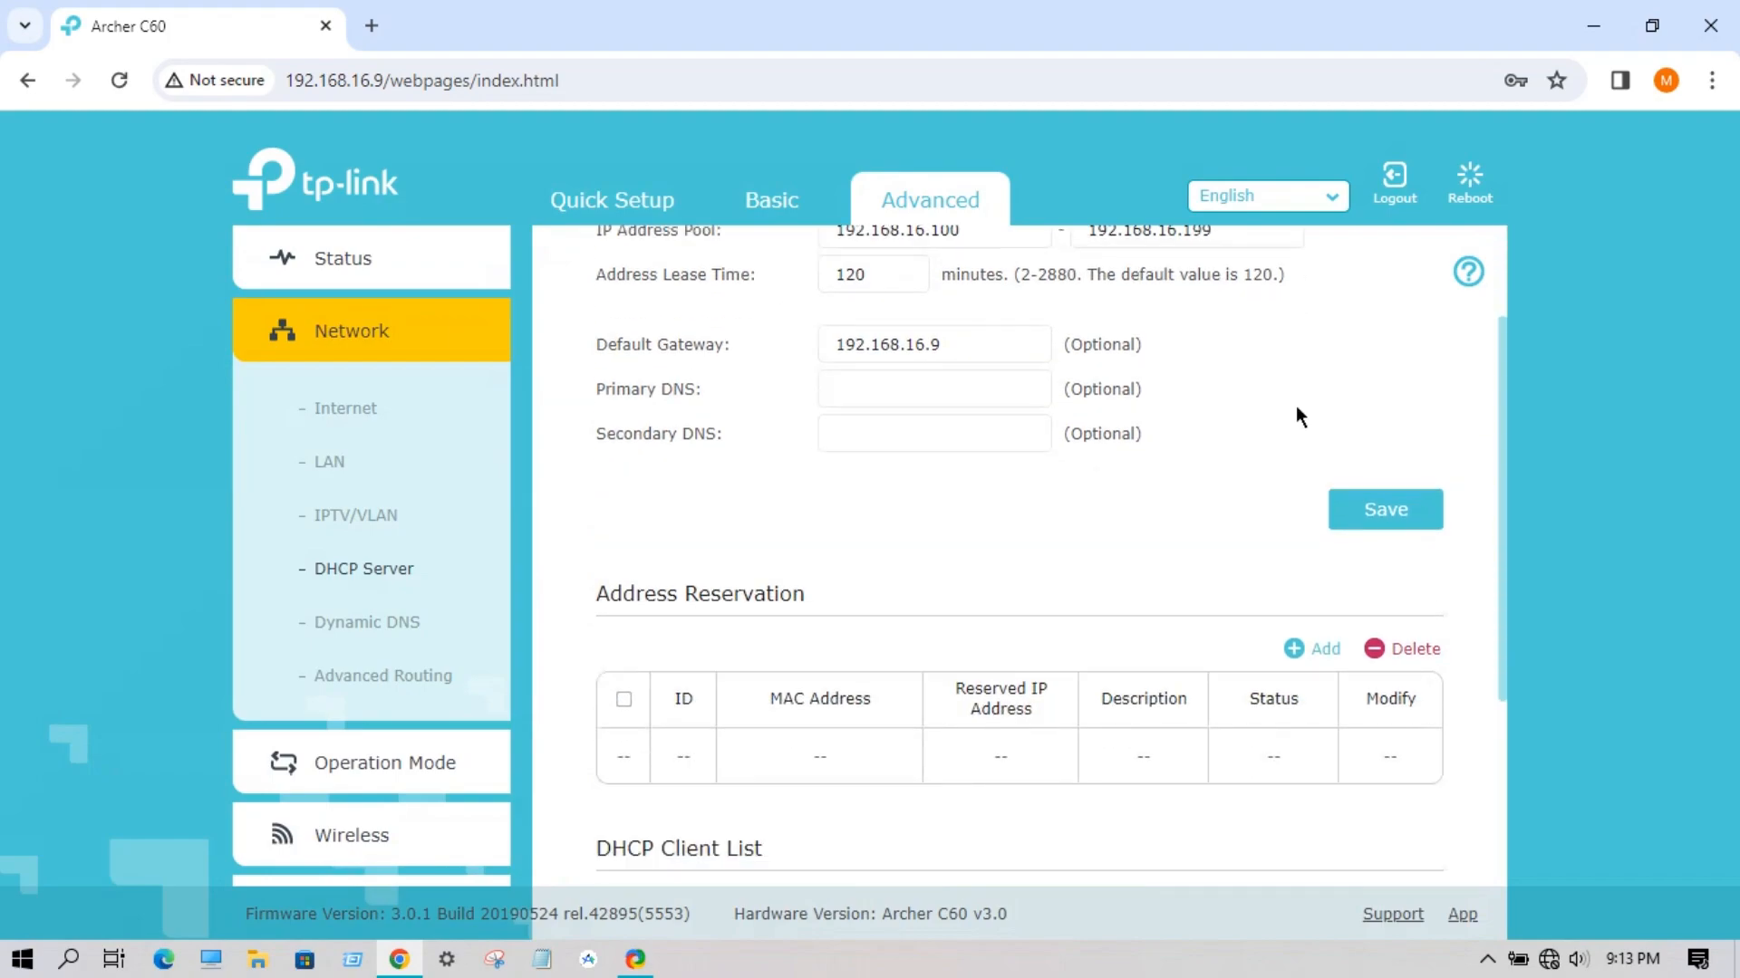
pyautogui.click(1377, 362)
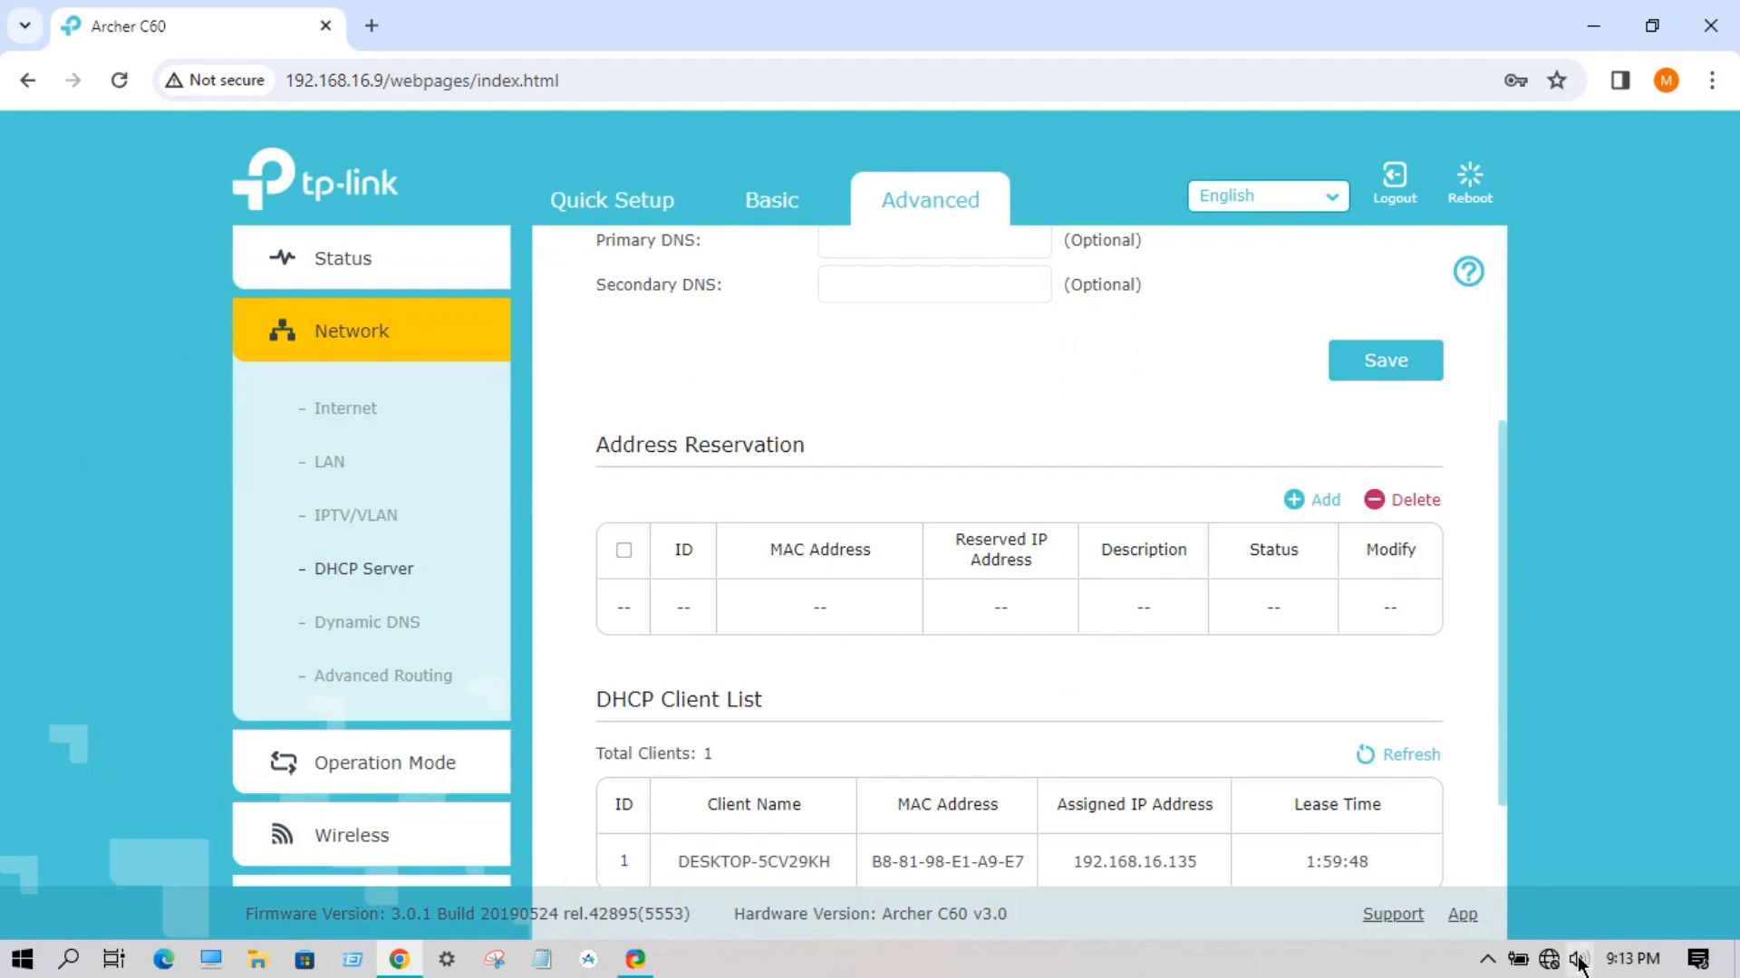
# Check the computer's Wi-Fi connection status and save the DHCP settings again with the server disabled
pyautogui.click(1542, 965)
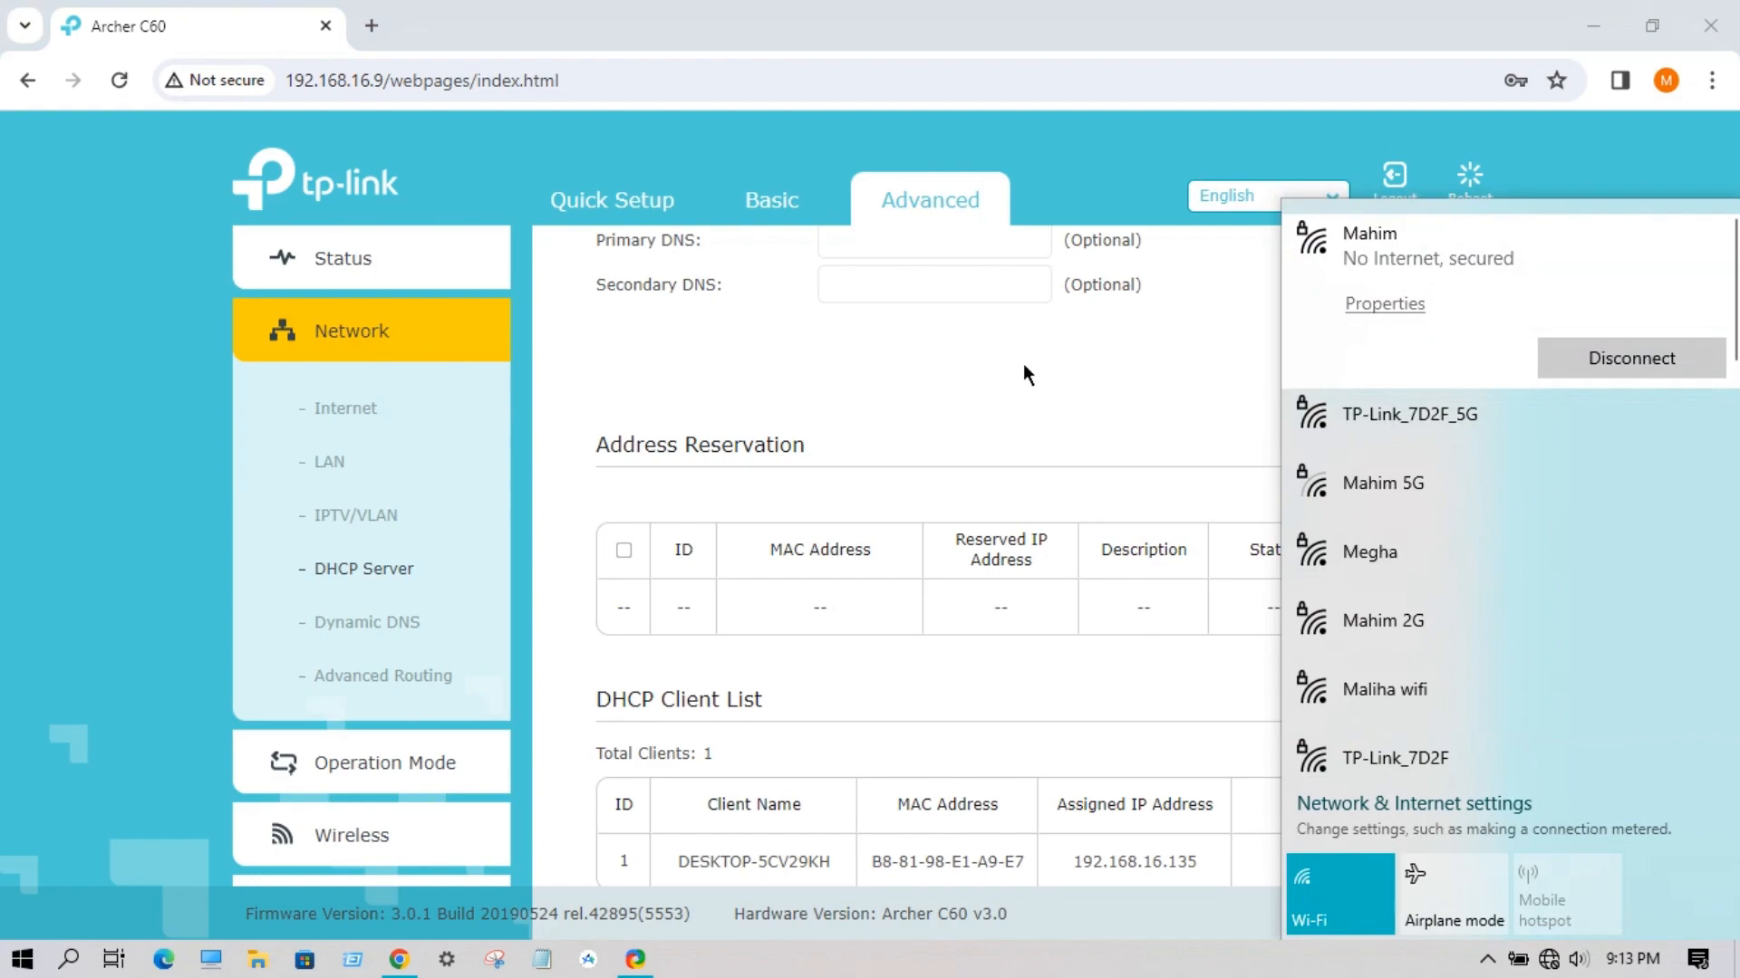
pyautogui.click(1025, 408)
pyautogui.scroll(4, 1026, 409)
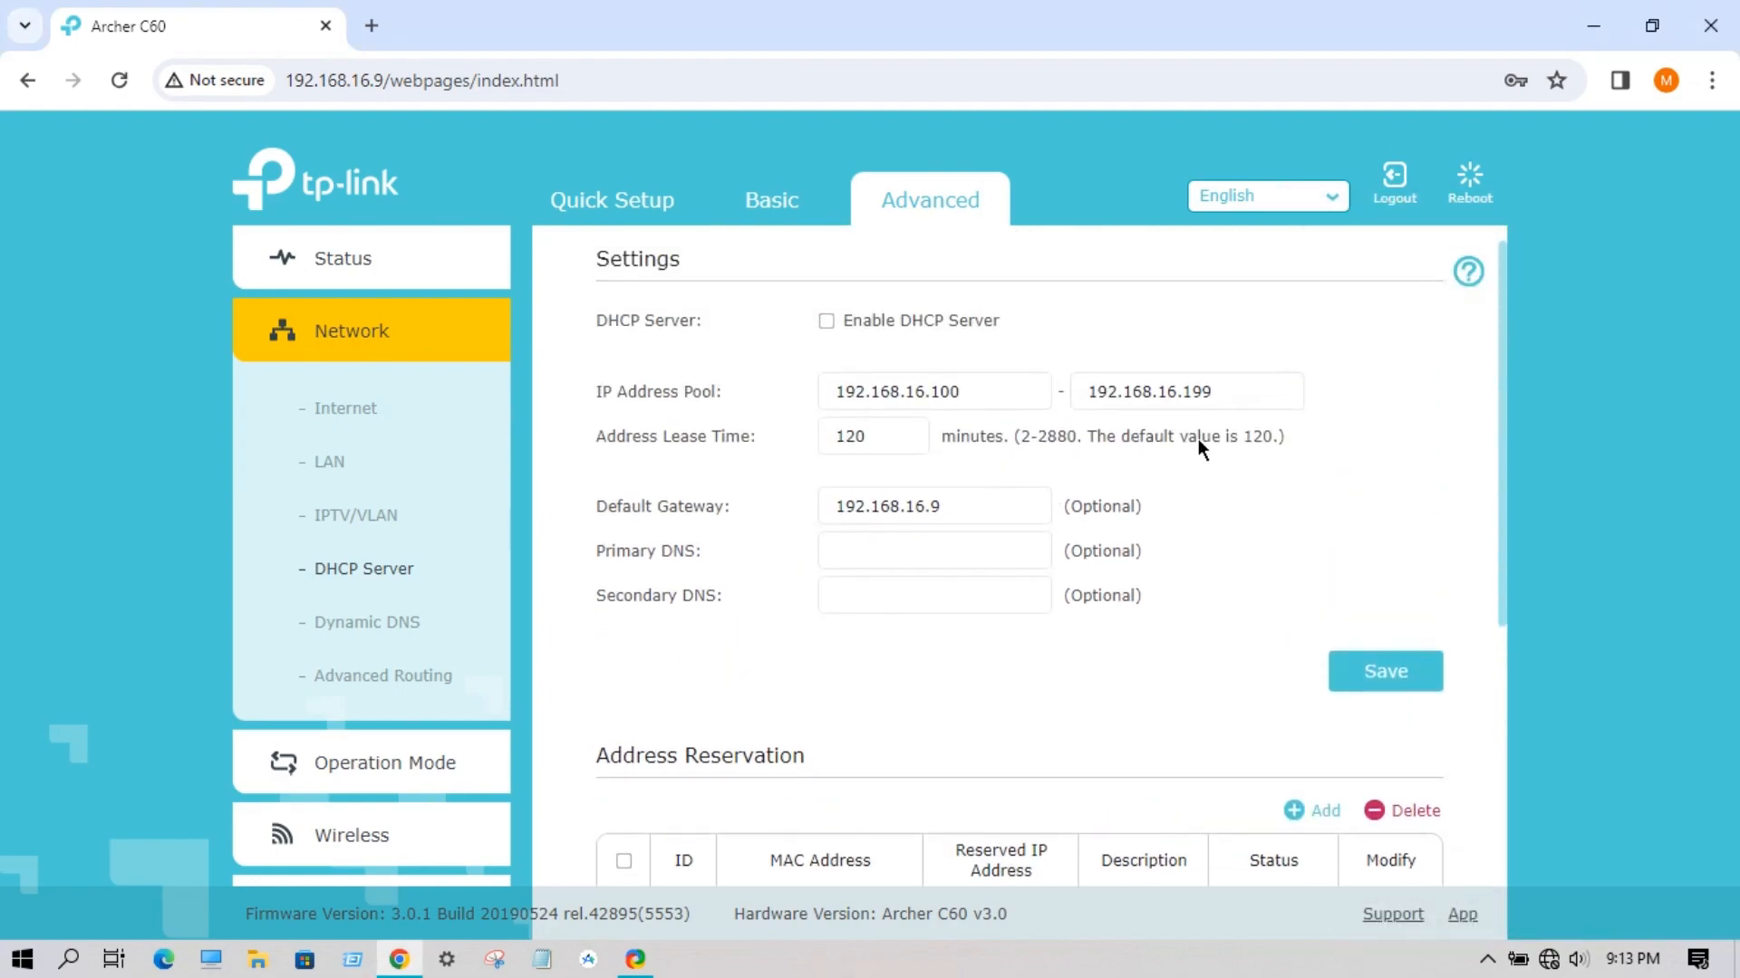
pyautogui.click(1373, 698)
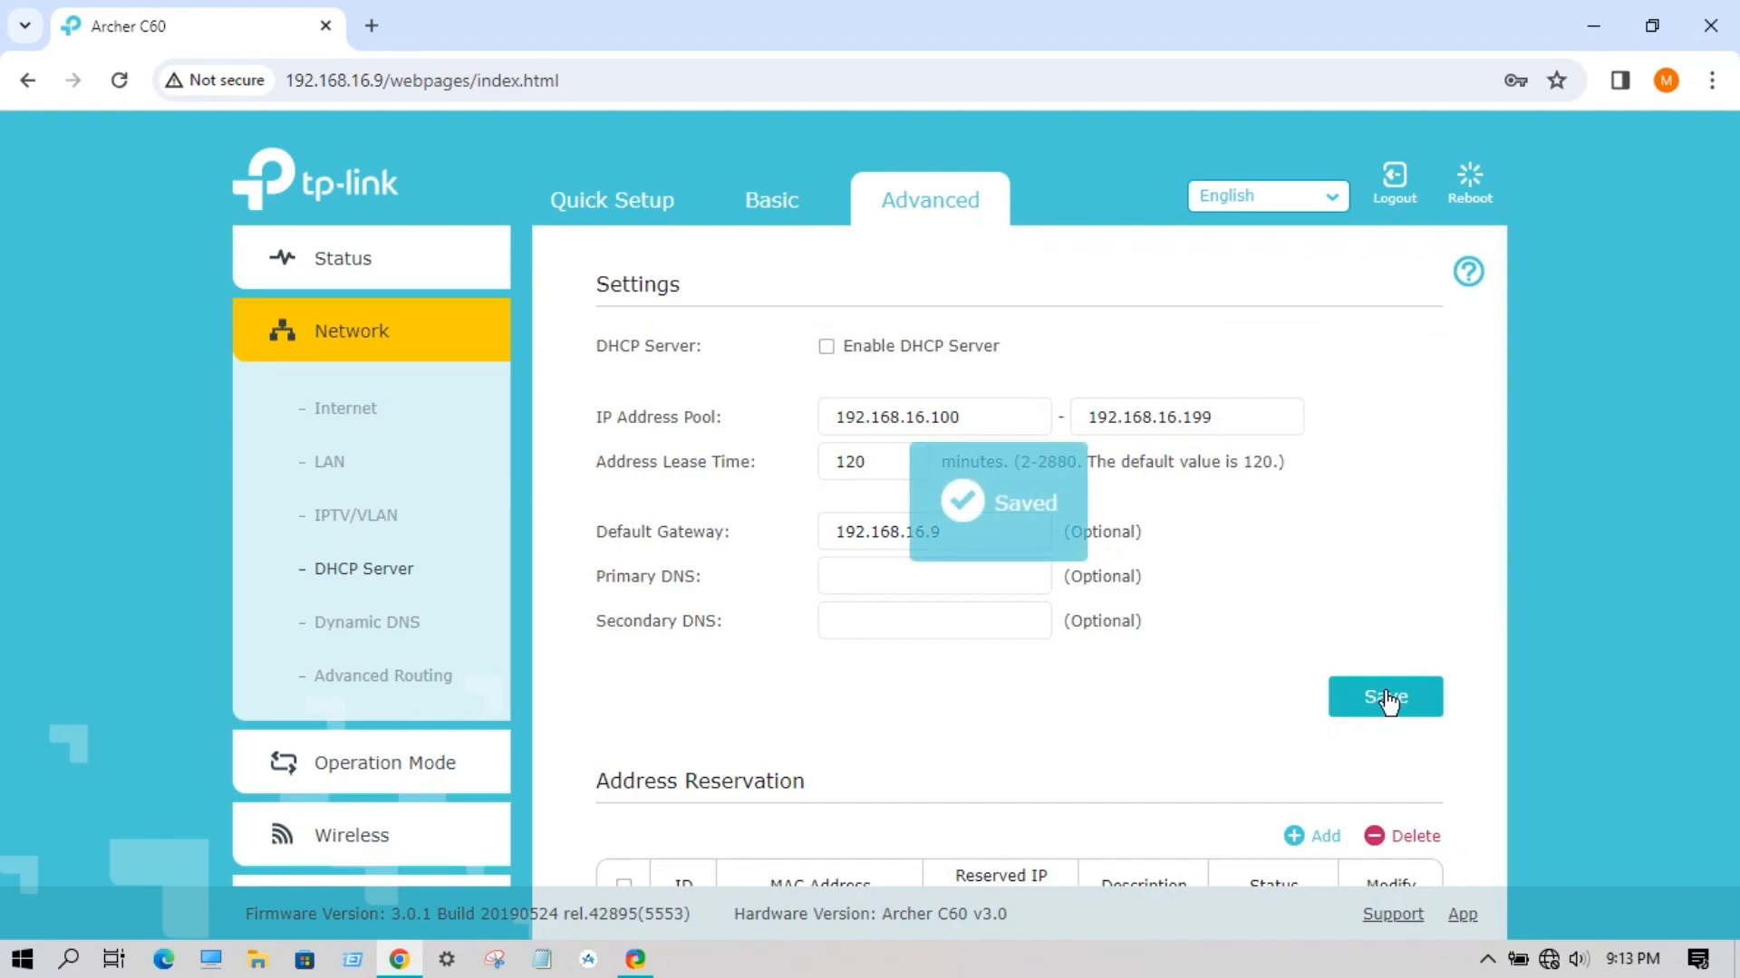
pyautogui.click(1549, 958)
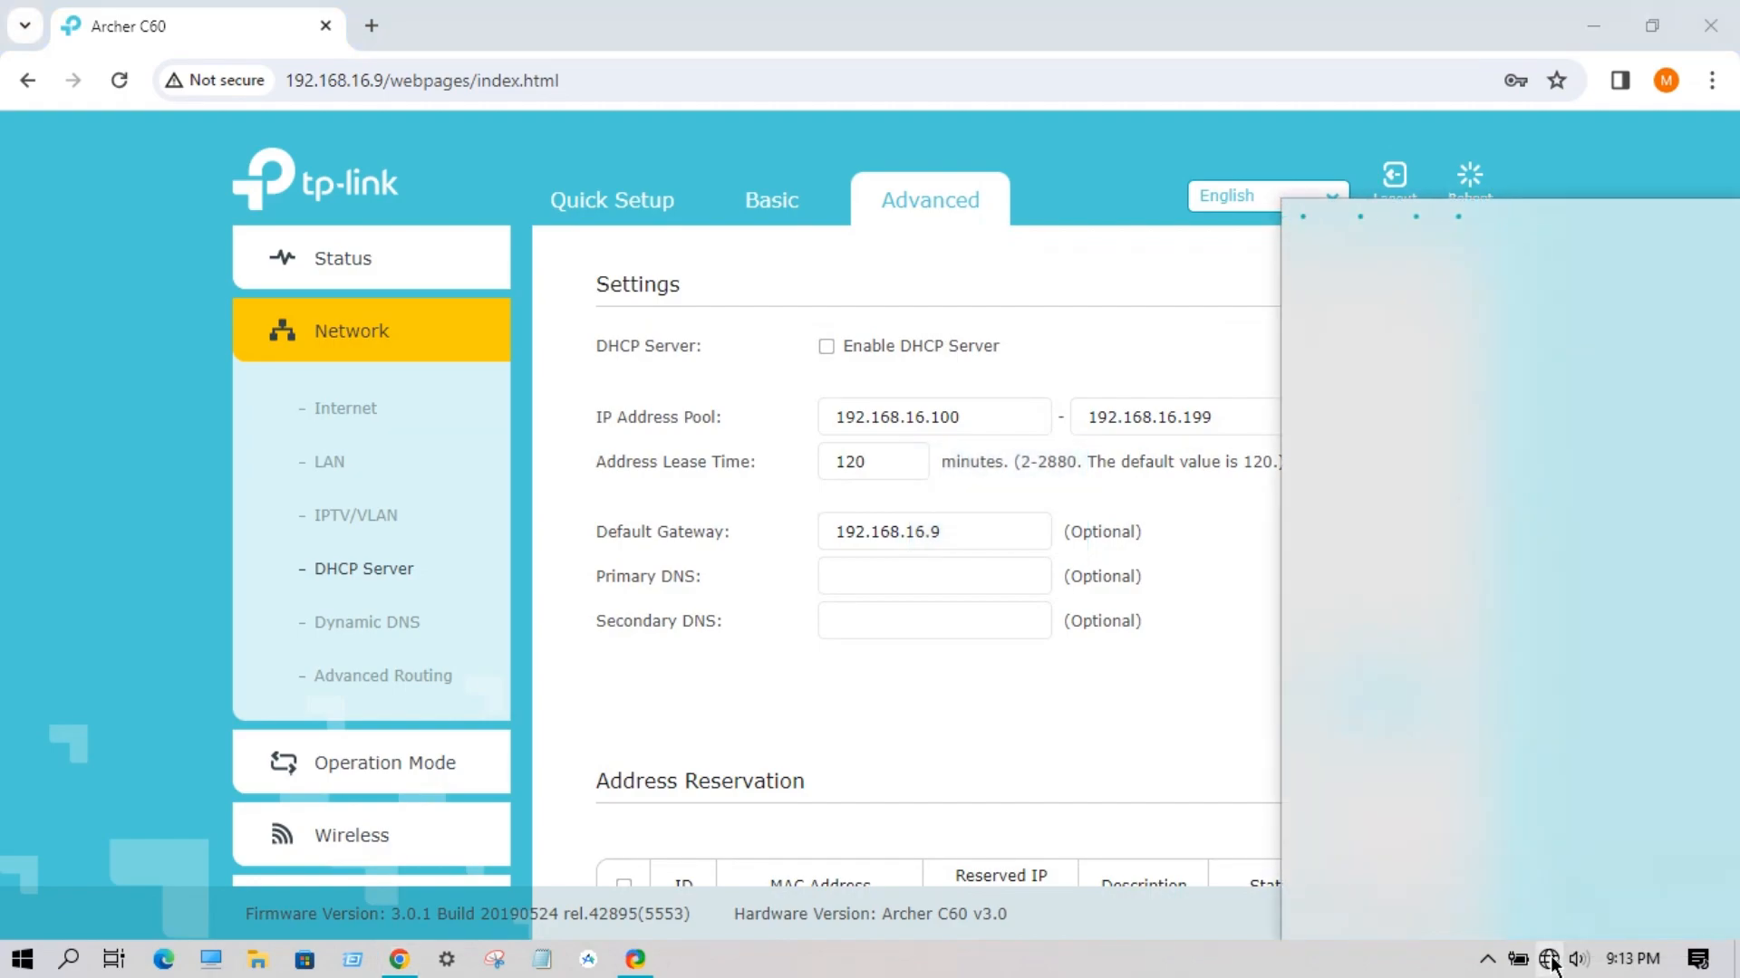
pyautogui.click(1046, 754)
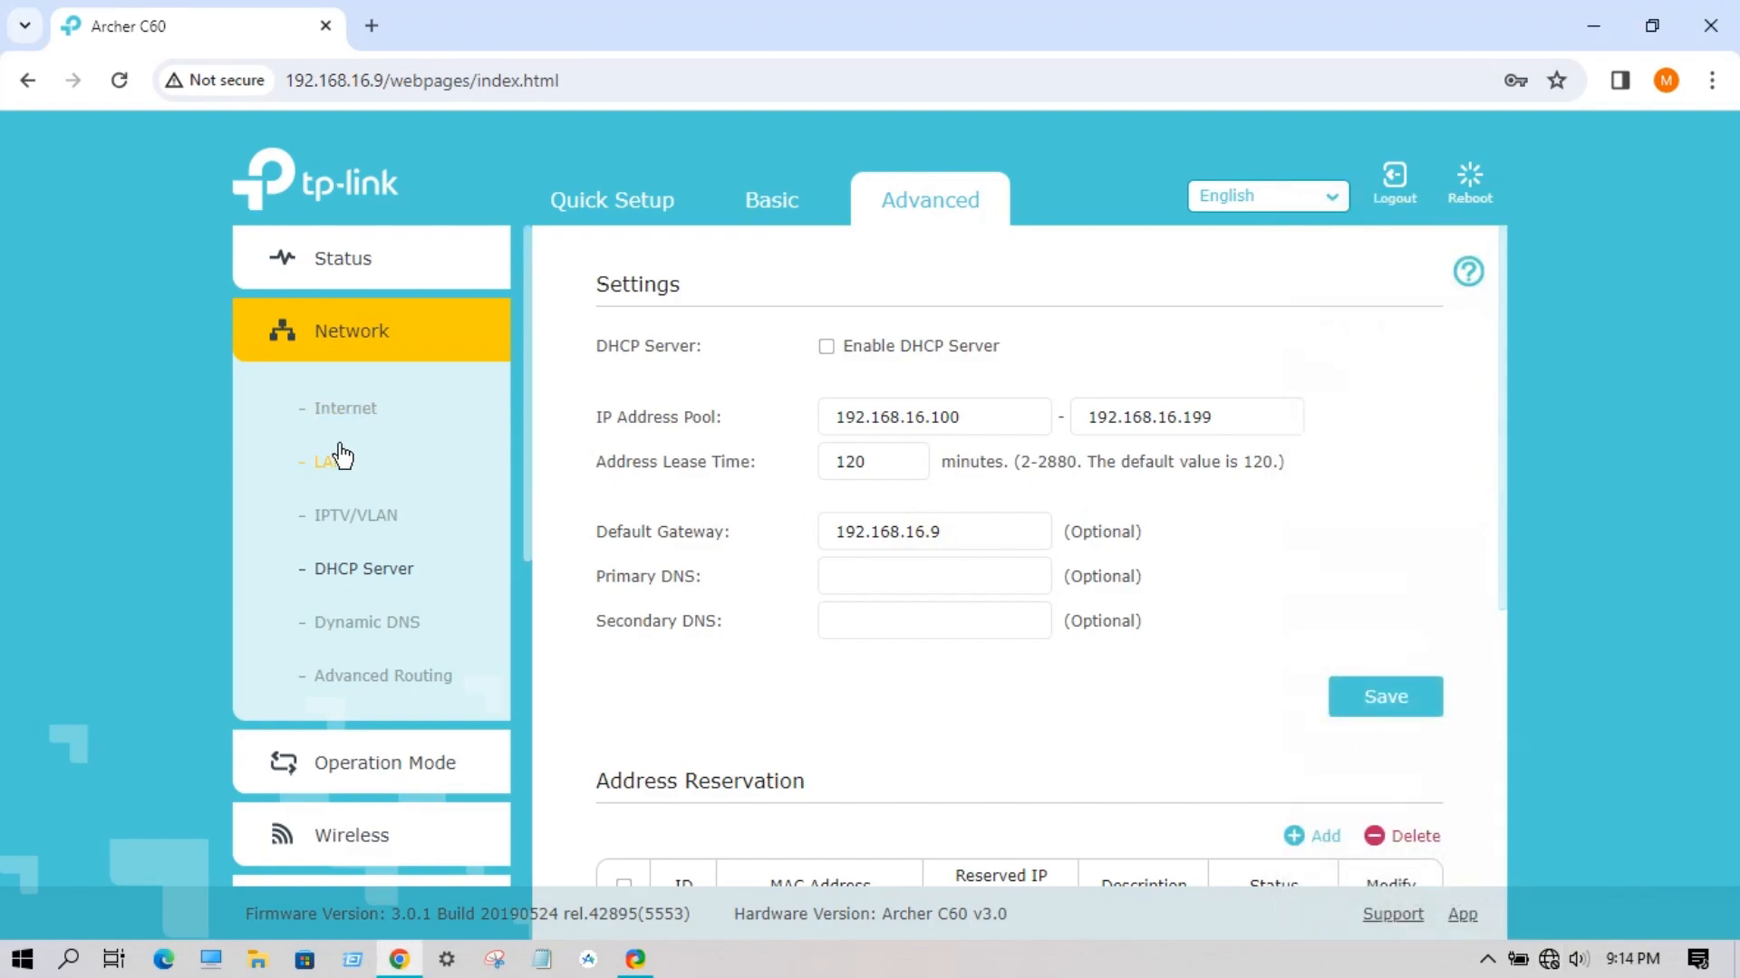
# Review the LAN, Internet and DHCP Server settings and reboot the router, accepting the reboot confirmation
pyautogui.click(326, 464)
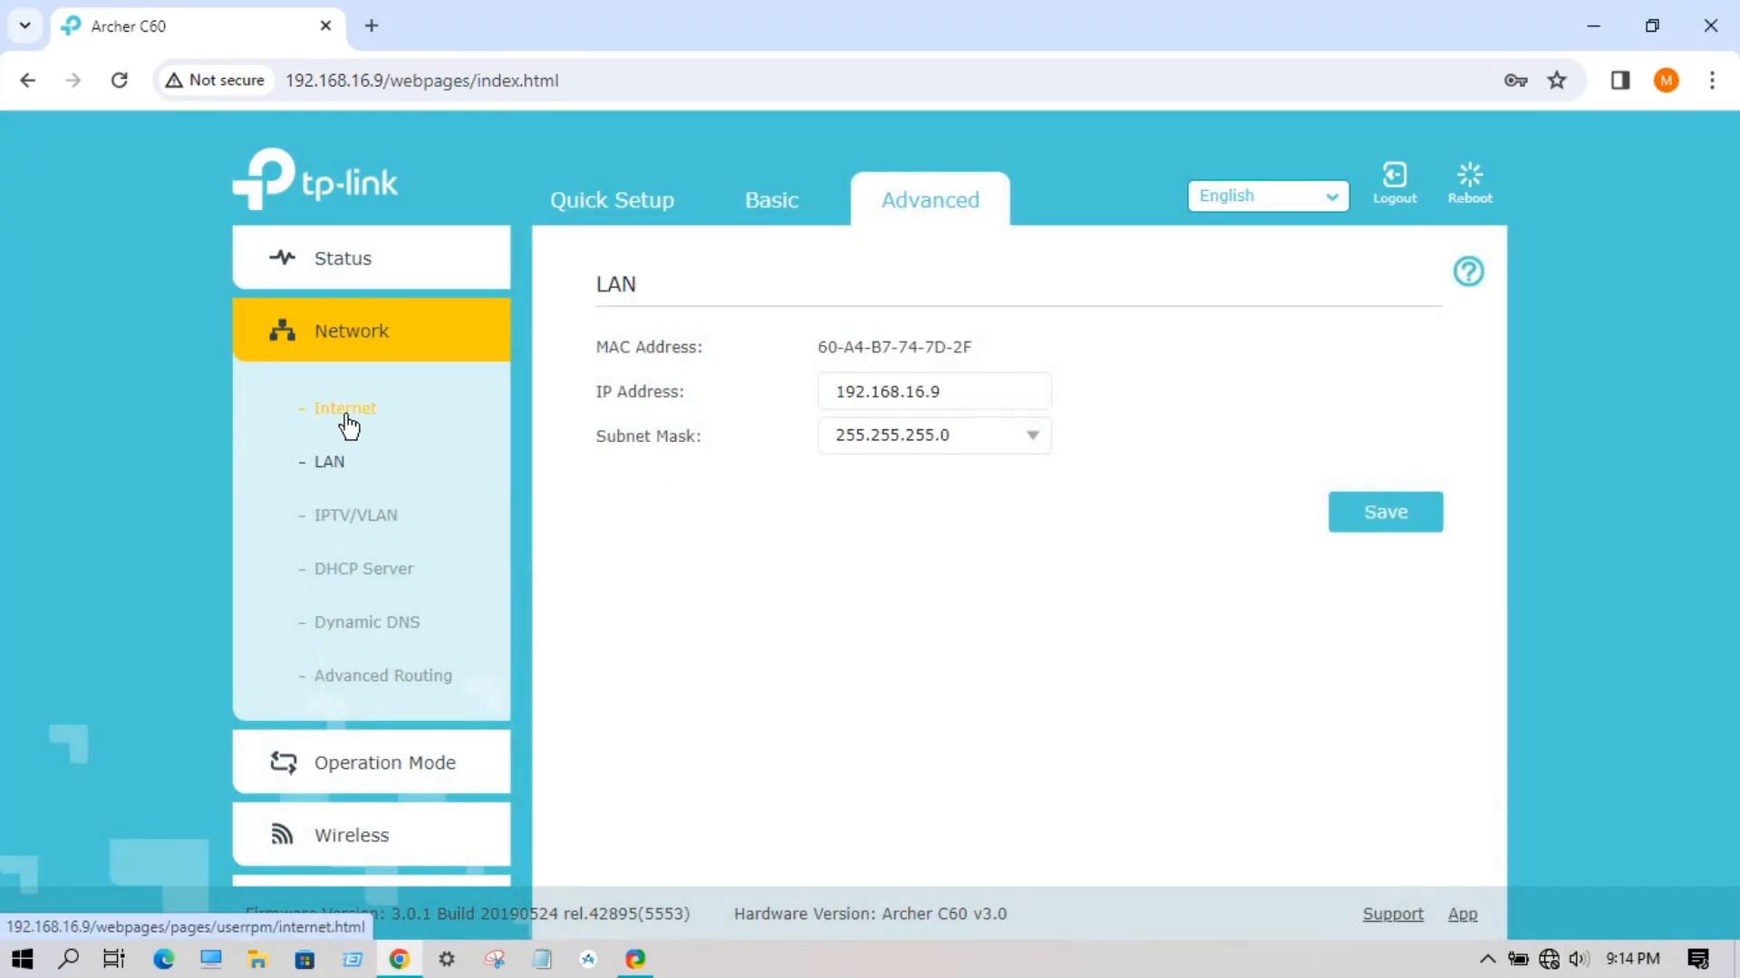
pyautogui.click(346, 415)
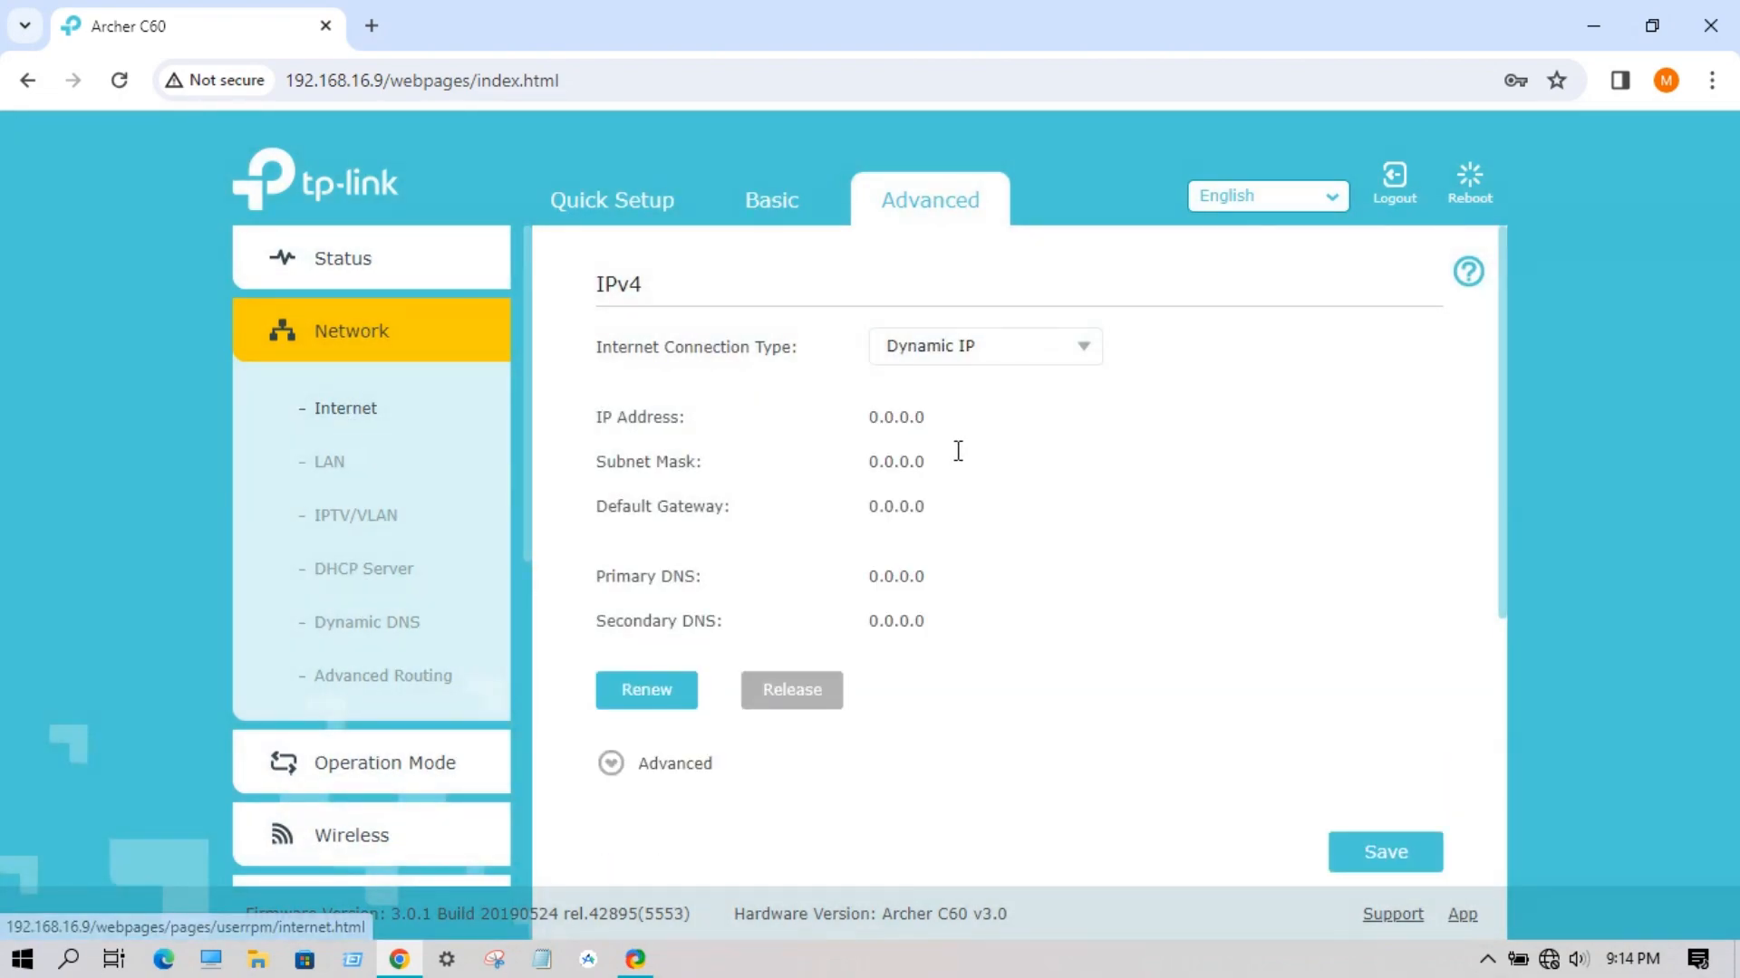
pyautogui.click(374, 573)
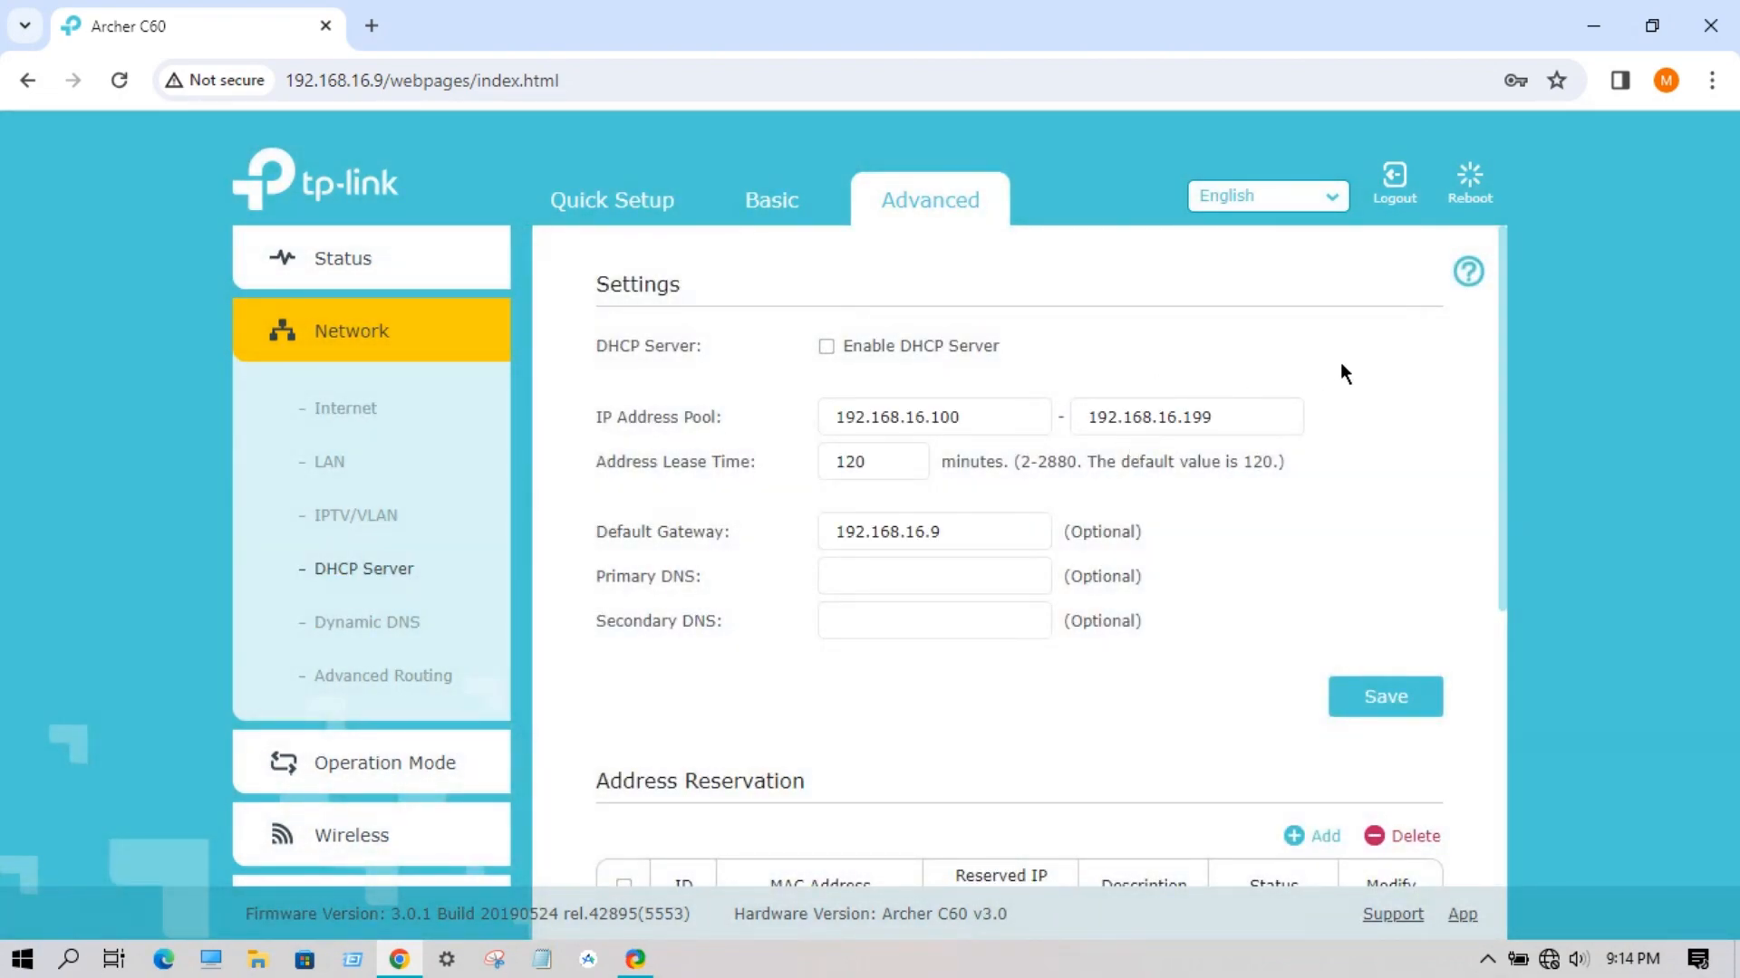
pyautogui.click(1482, 189)
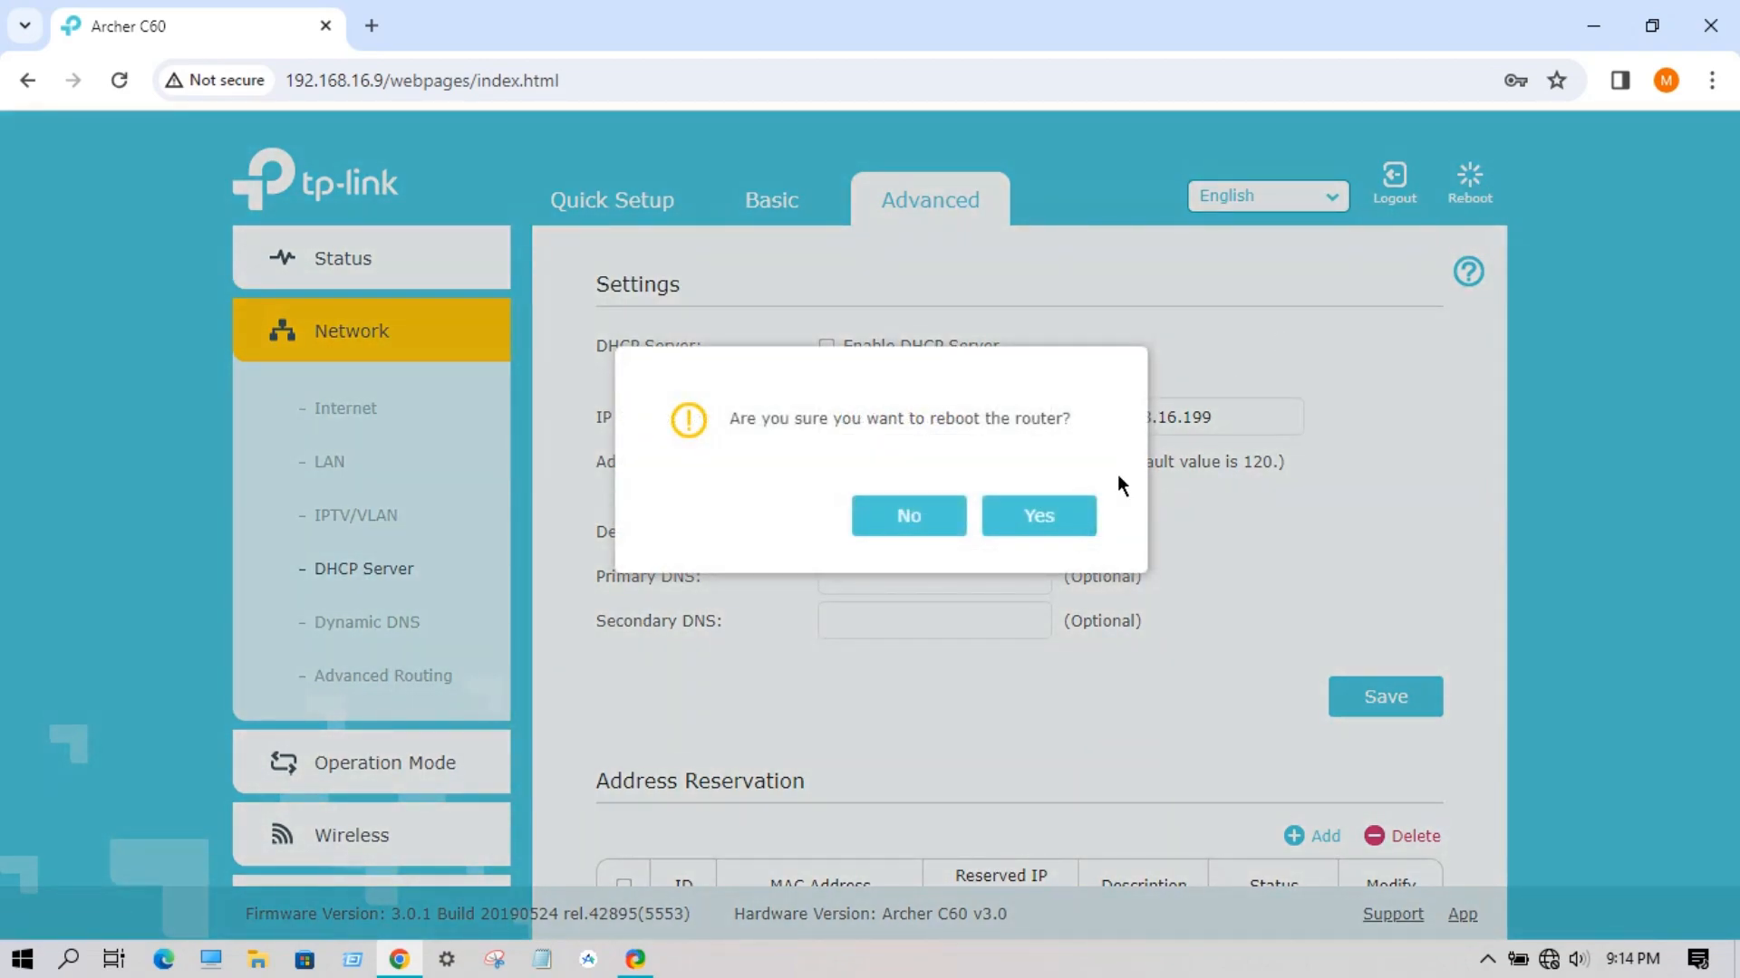
pyautogui.click(1051, 525)
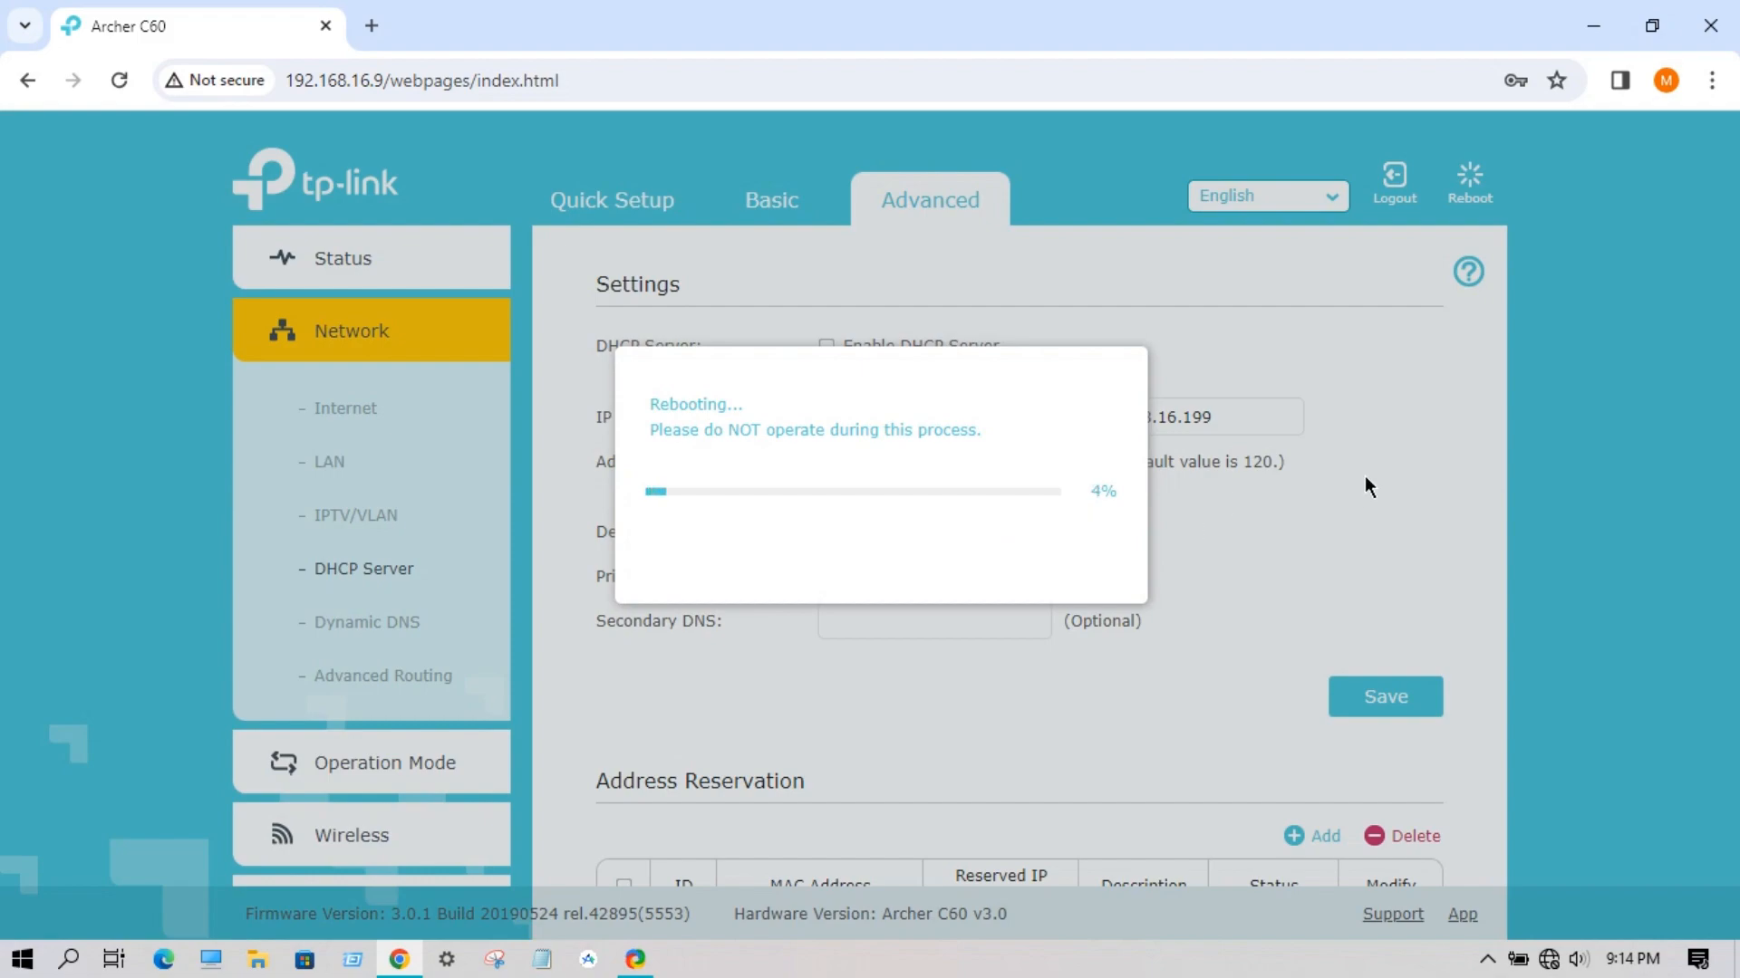
pyautogui.click(634, 961)
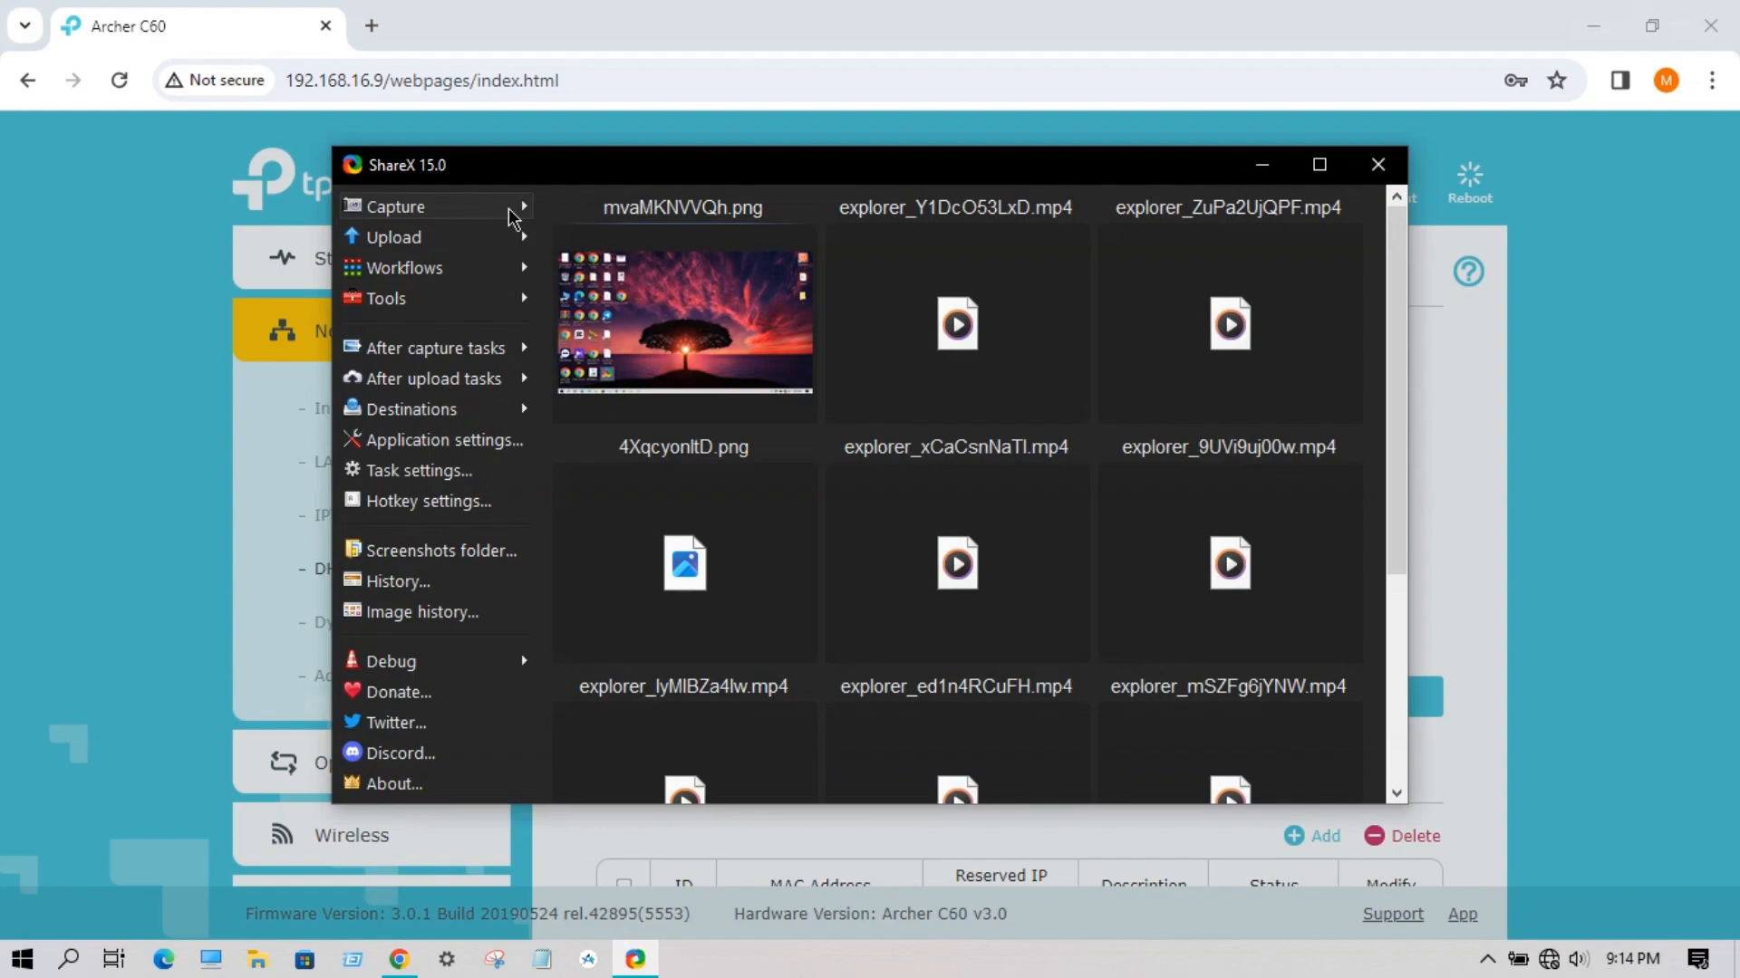
pyautogui.click(414, 213)
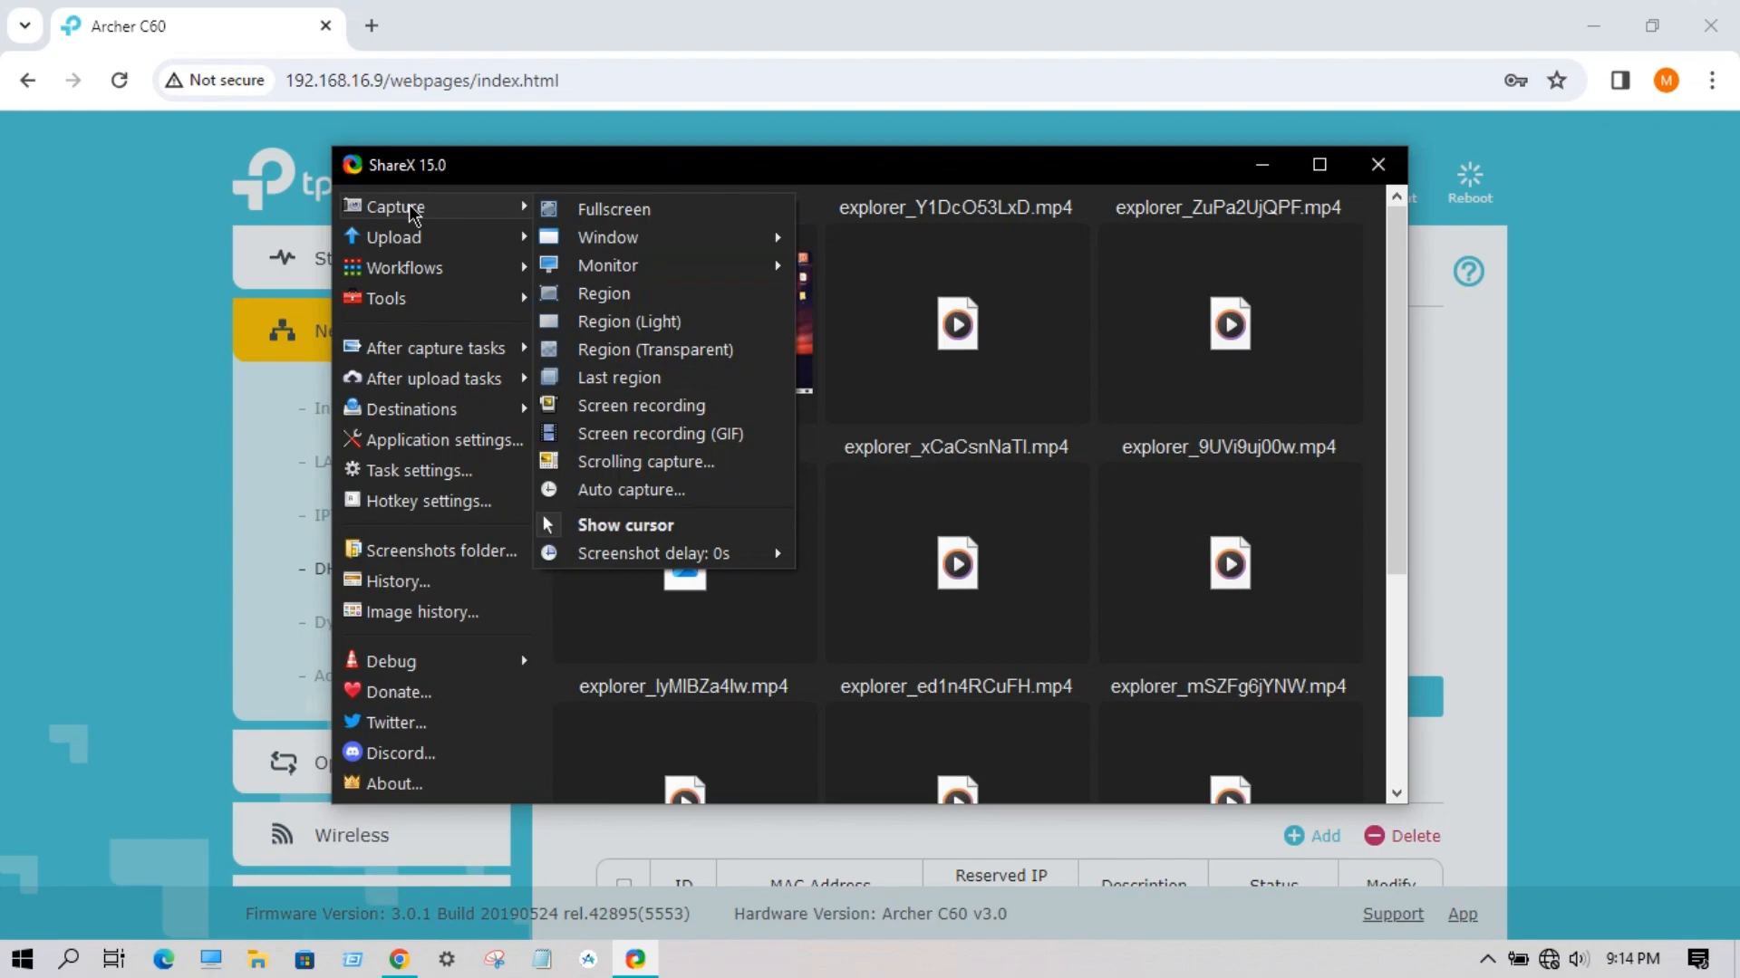
pyautogui.click(414, 213)
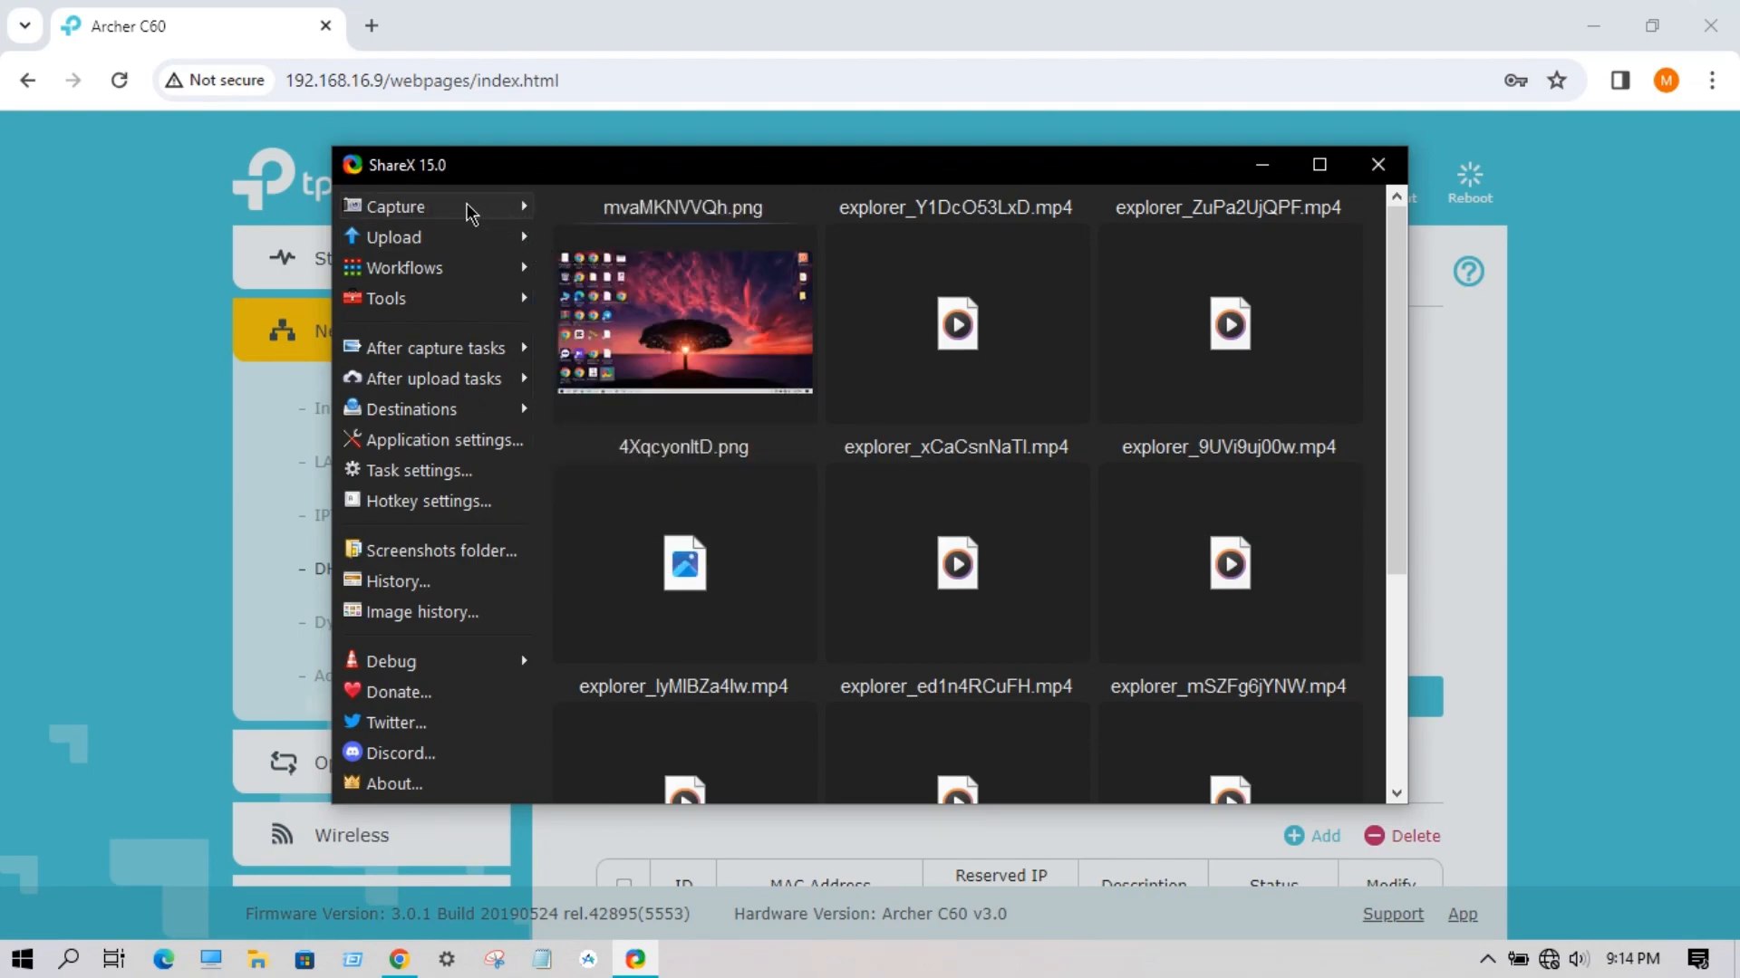
pyautogui.click(524, 212)
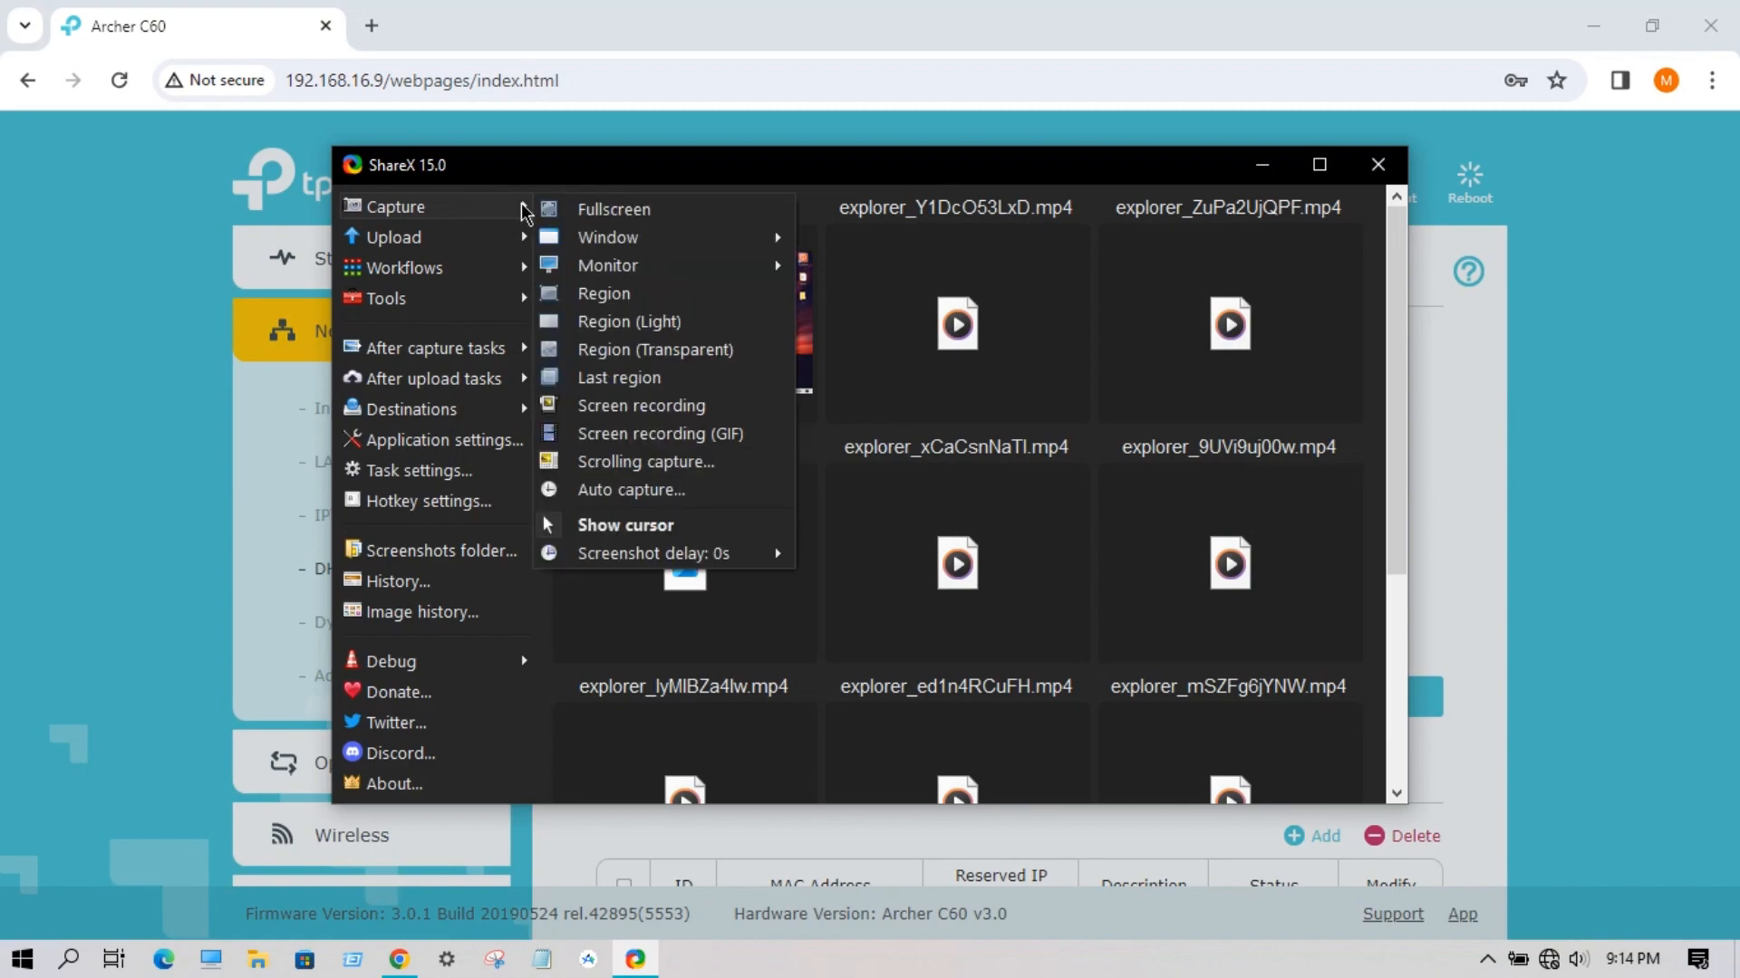